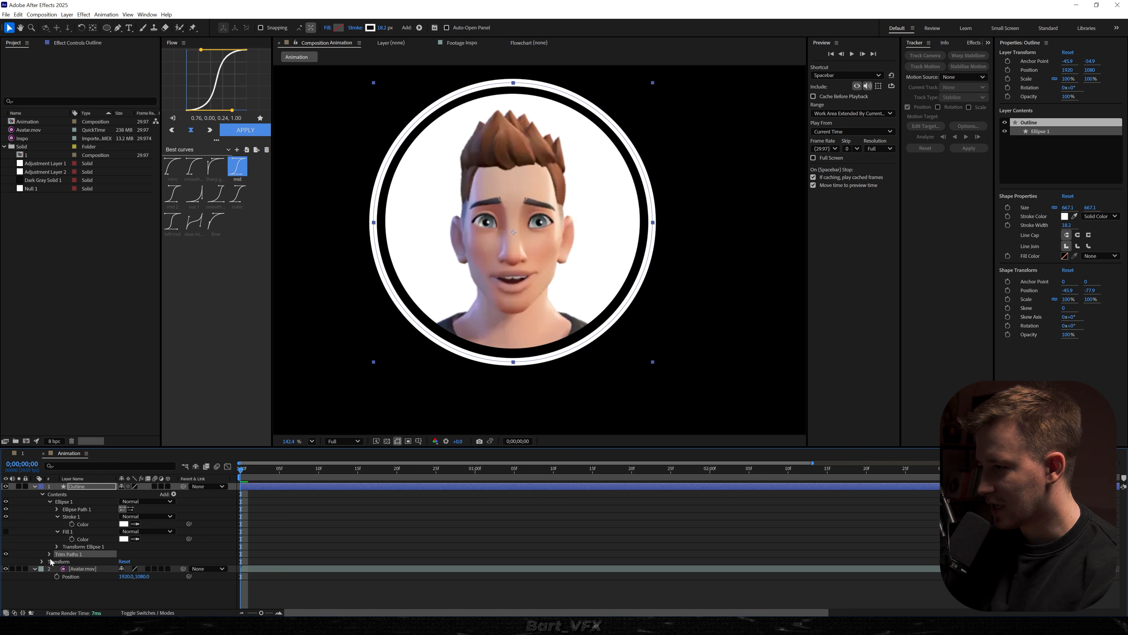
Keyframe the outline's Trim Paths End from 0% at the first frame to 100% at about frame 8
click(64, 568)
drag(241, 569, 297, 571)
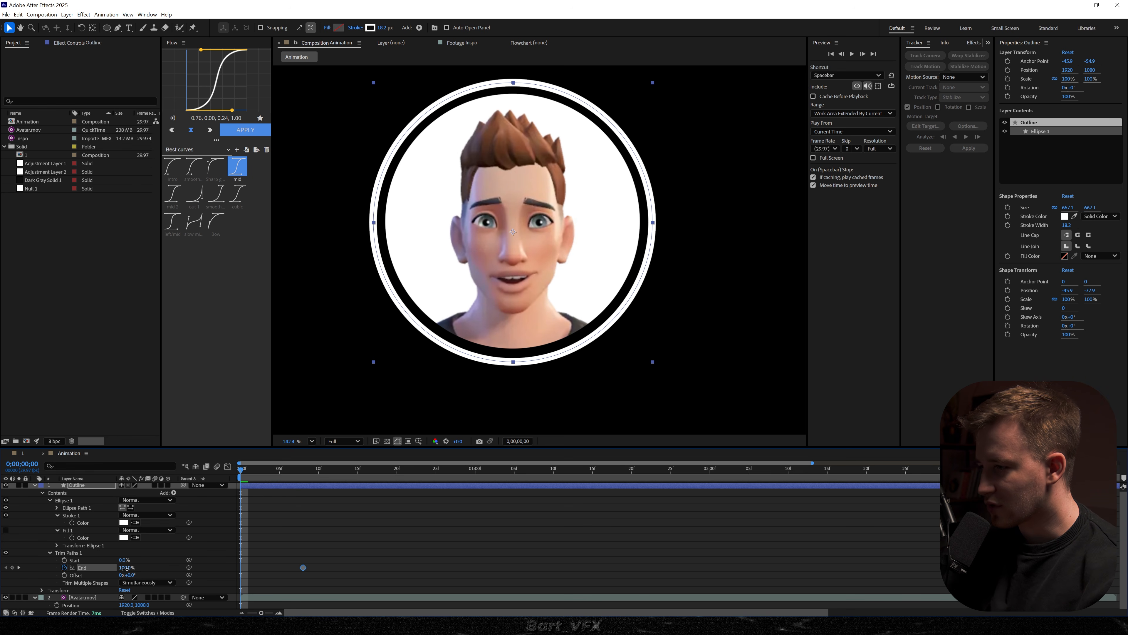
drag(125, 571, 76, 572)
key(space)
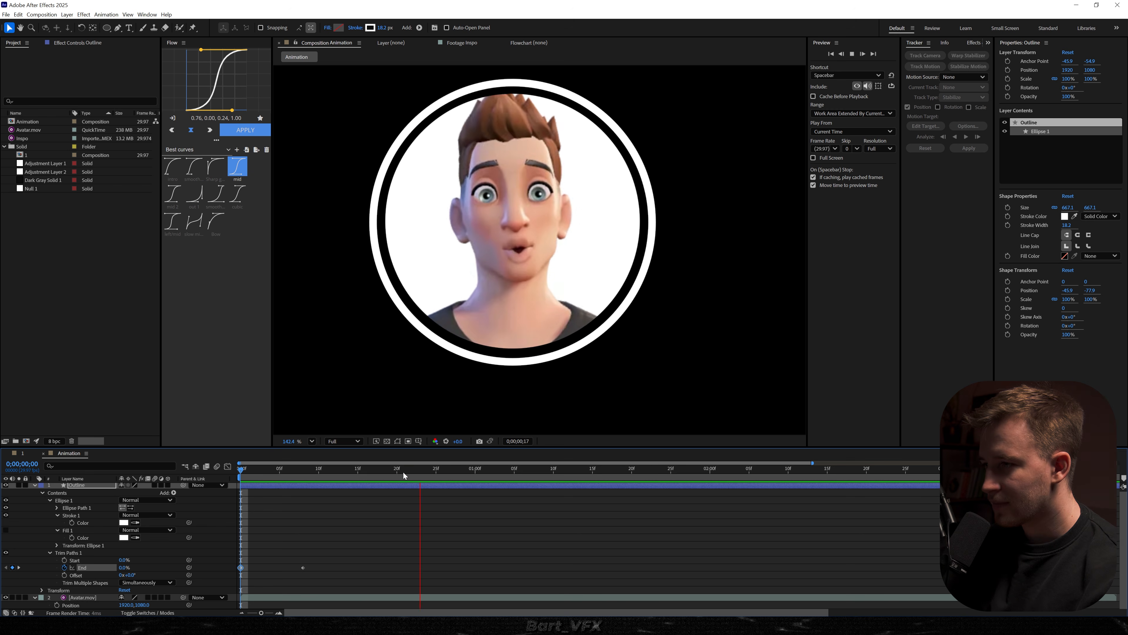
Lengthen the Trim Paths animation by moving its 100% End keyframe to about frame 22, ease both keyframes and preview it
drag(403, 472, 241, 471)
key(space)
key(space)
drag(303, 568, 412, 565)
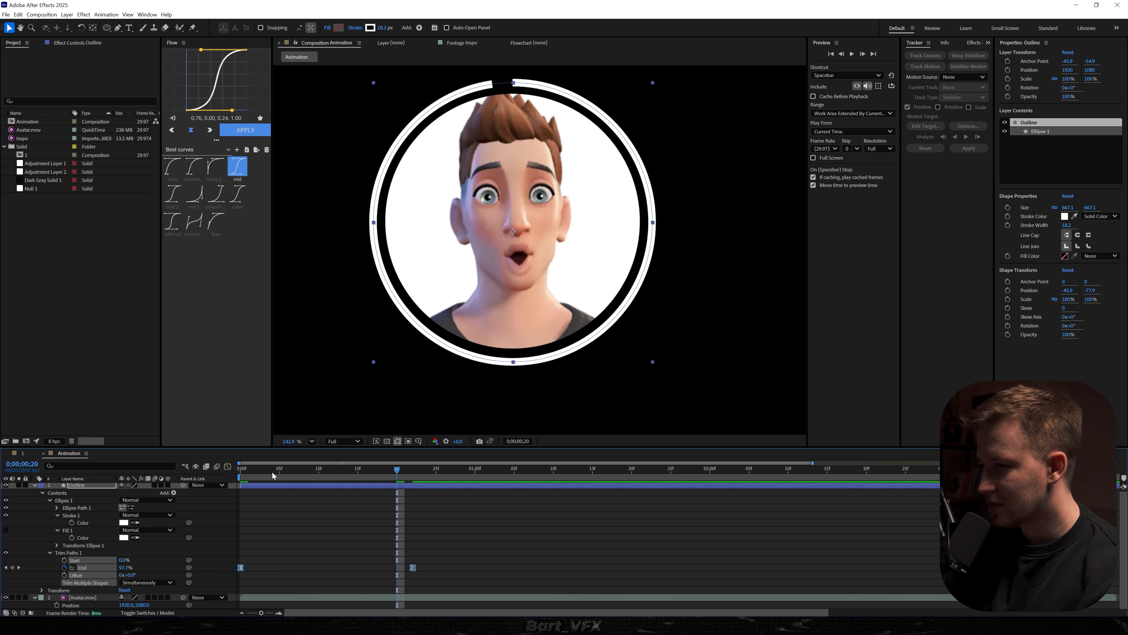
key(Home)
key(space)
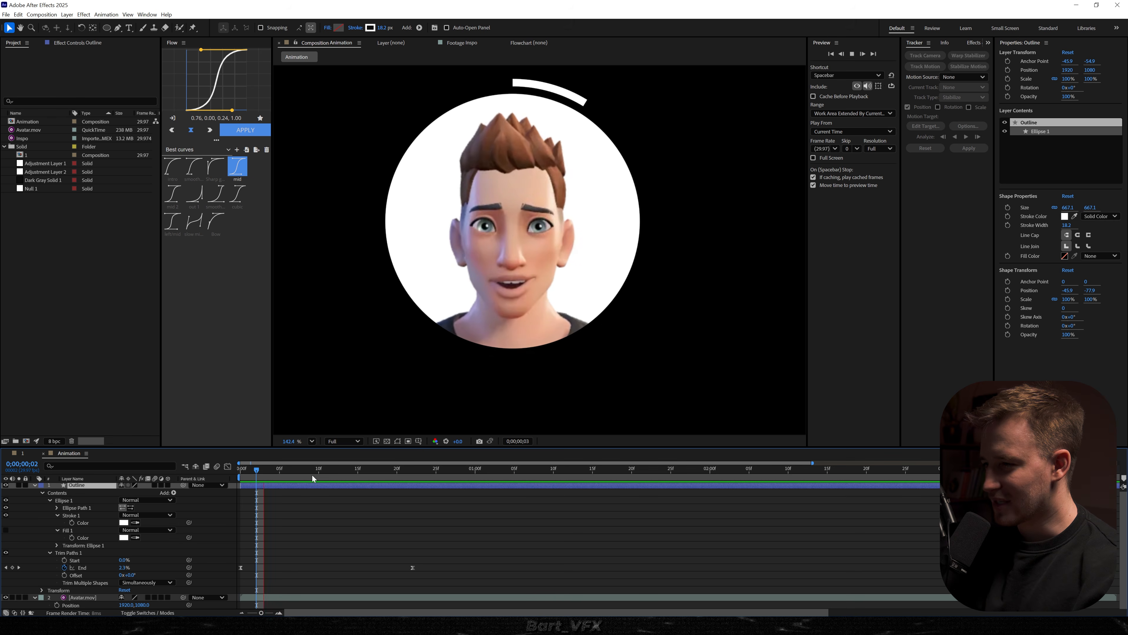
key(space)
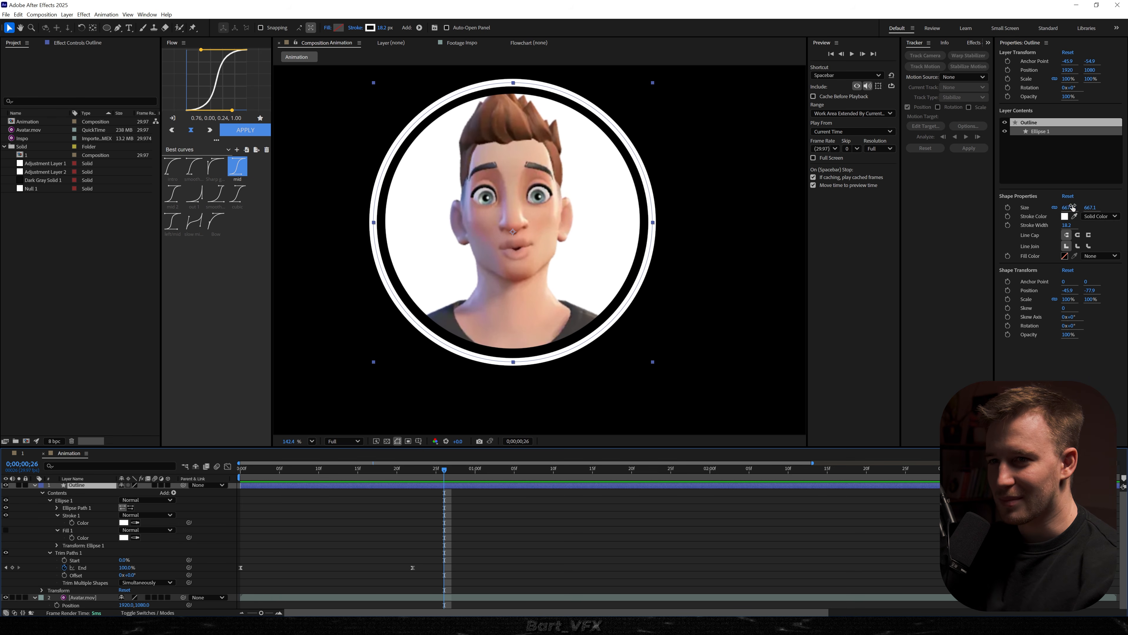
Thicken the outline's stroke, set the ellipse size to 671 and nudge it vertically to centre it around the avatar
mouse_move(1068, 225)
mouse_down()
mouse_move(1112, 220)
mouse_move(1110, 206)
mouse_up()
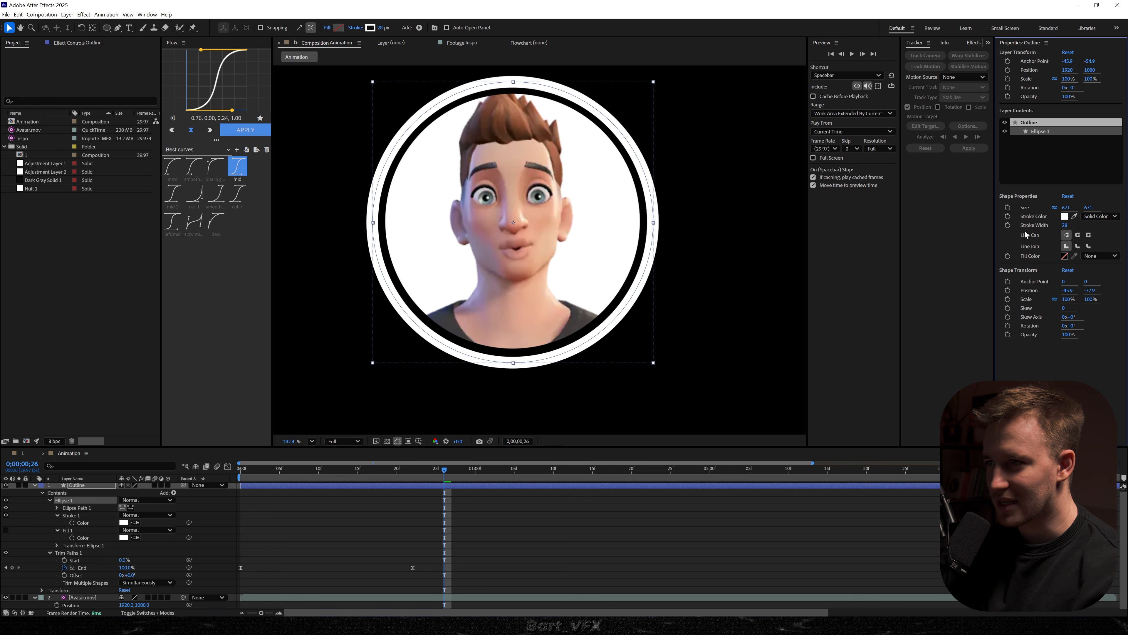
key(Up)
key(Up)
key(Up)
key(Down)
key(Down)
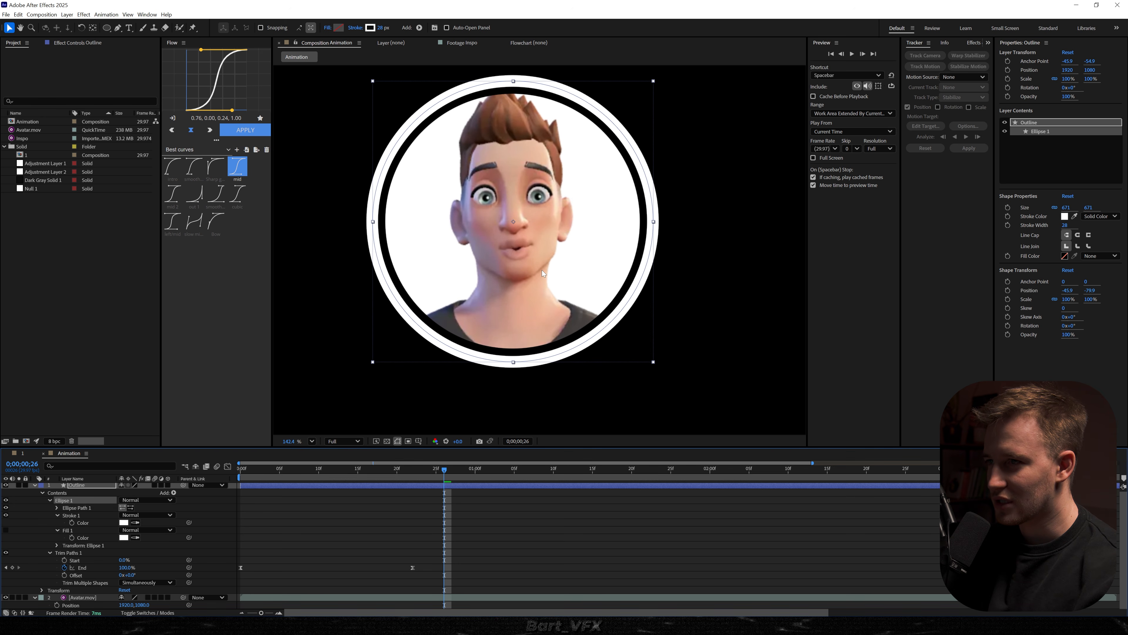
click(551, 563)
Give the partly drawn outline a round line cap and compare it with the flat cap
click(347, 483)
drag(380, 474, 335, 474)
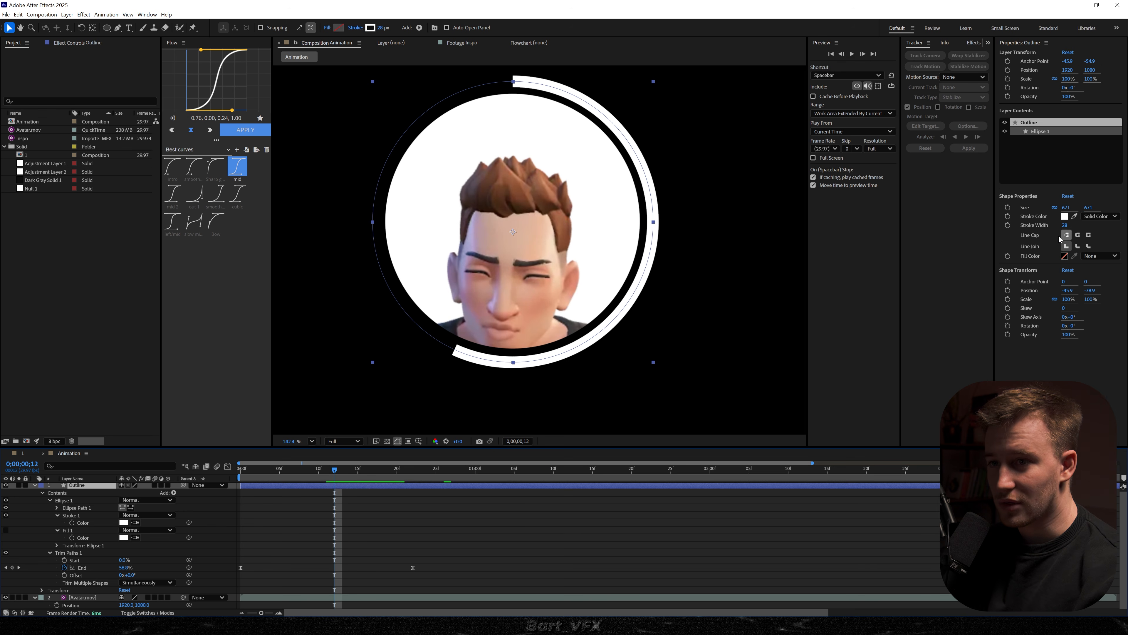
click(1077, 235)
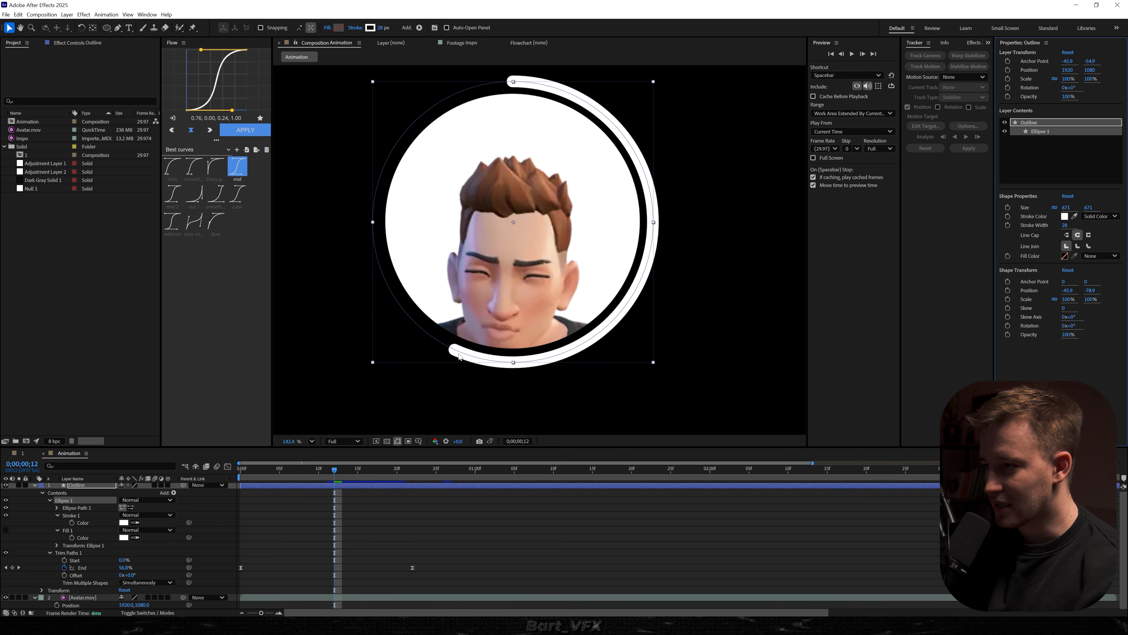
key(ctrl+z)
key(ctrl+shift+z)
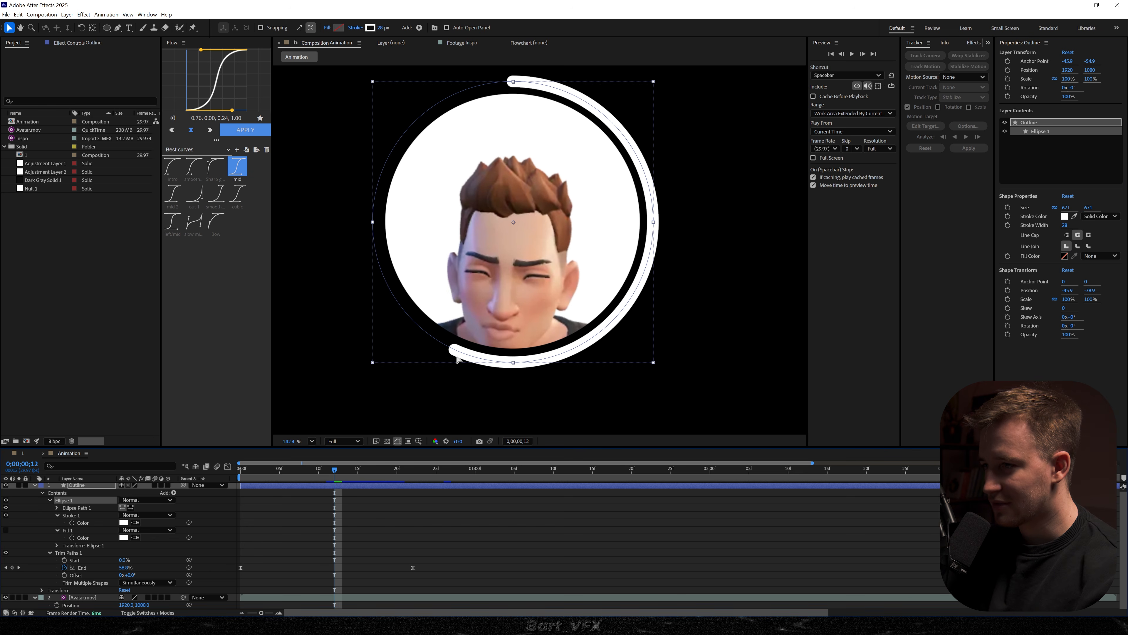
Preview the outline animation and examine how the ring looks in the Impo reference footage
click(487, 533)
key(Home)
key(space)
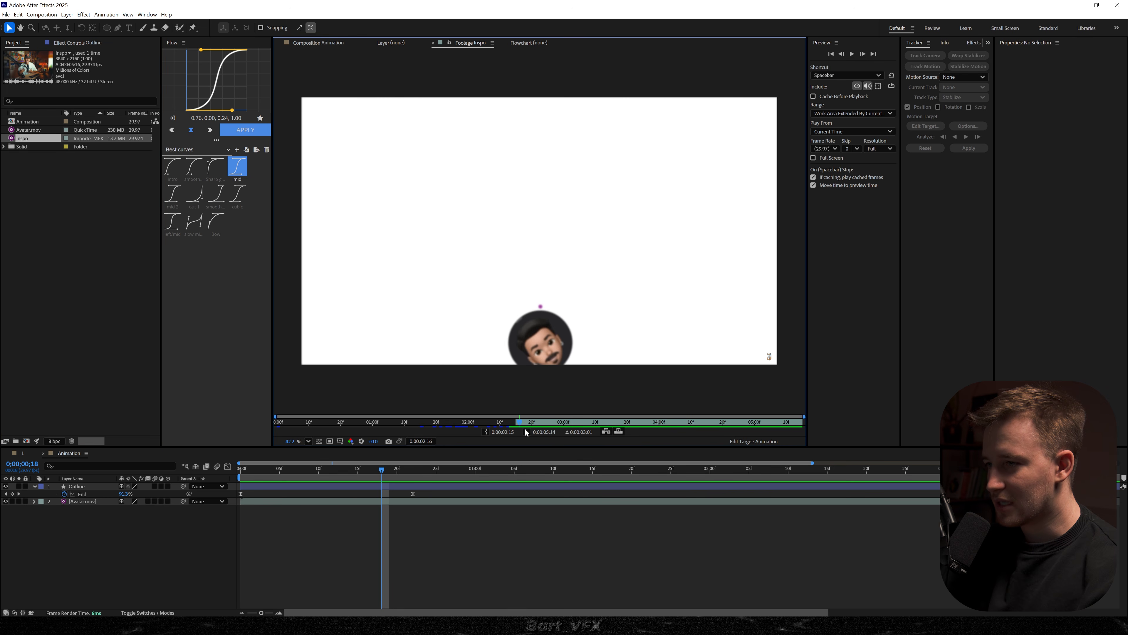
drag(524, 423, 558, 417)
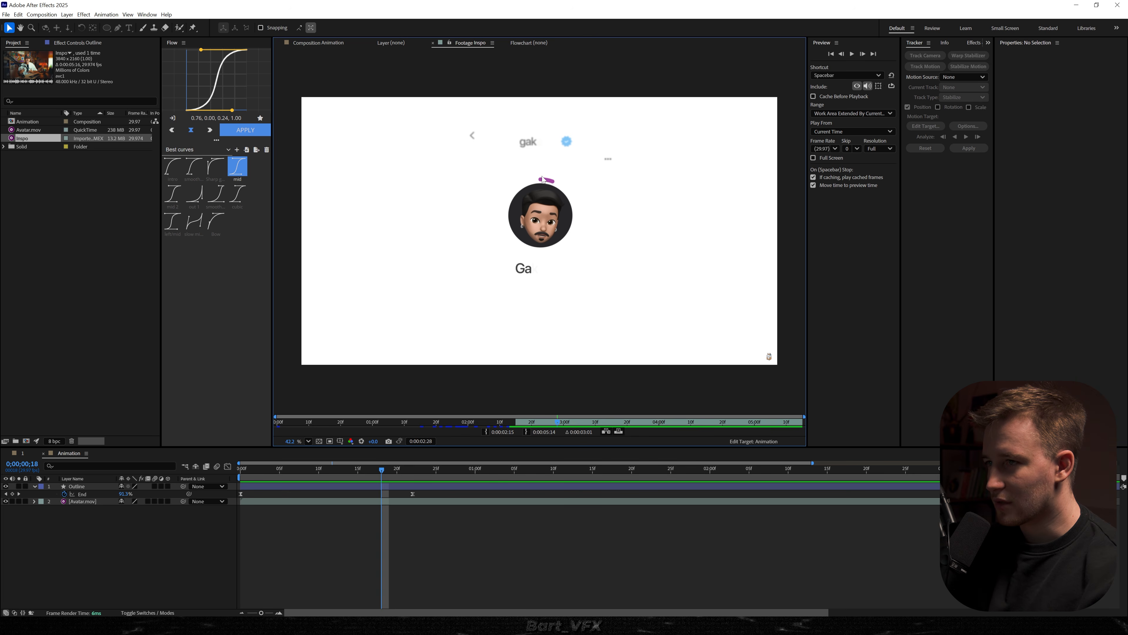
drag(558, 421, 582, 421)
Apply the 4-Color Gradient effect to the Outline layer
click(227, 522)
click(98, 486)
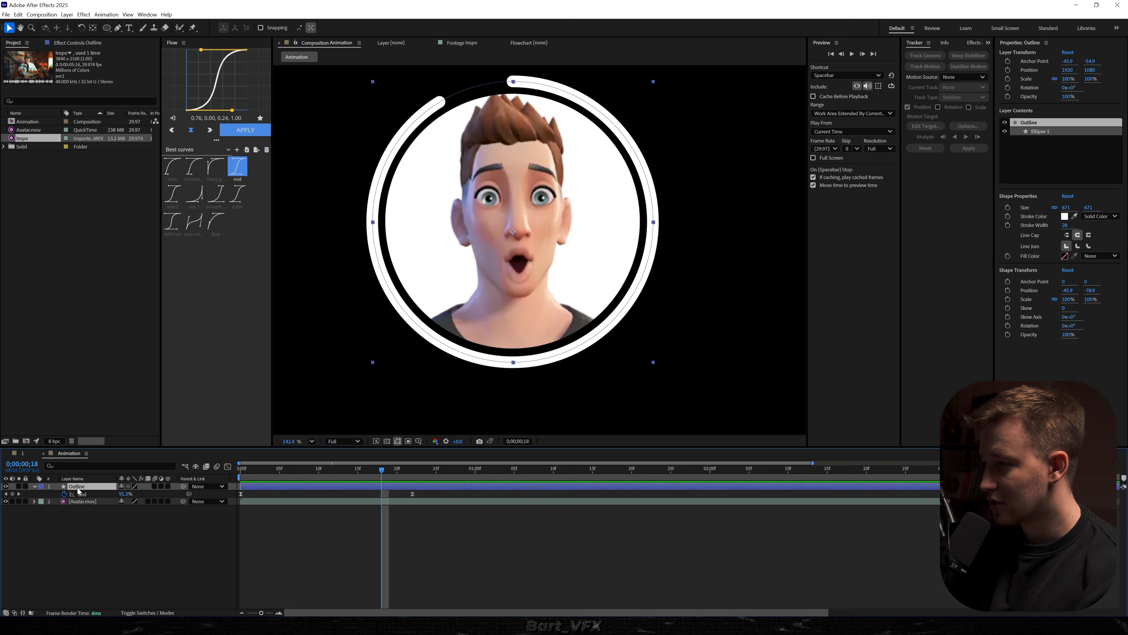
key(ctrl+space)
text(4-)
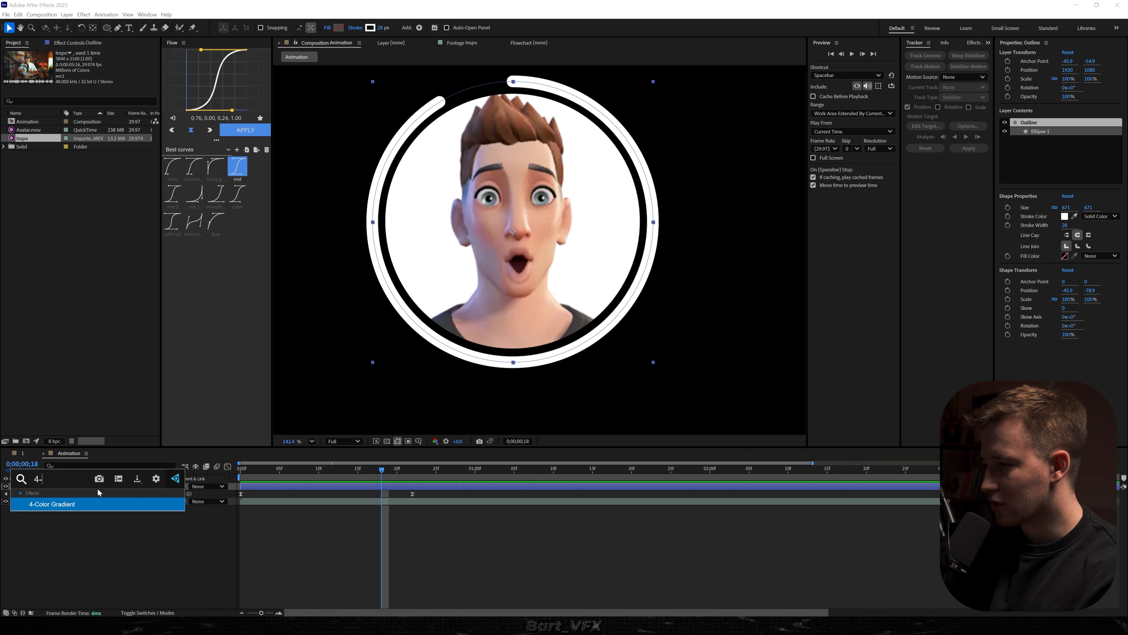
key(Return)
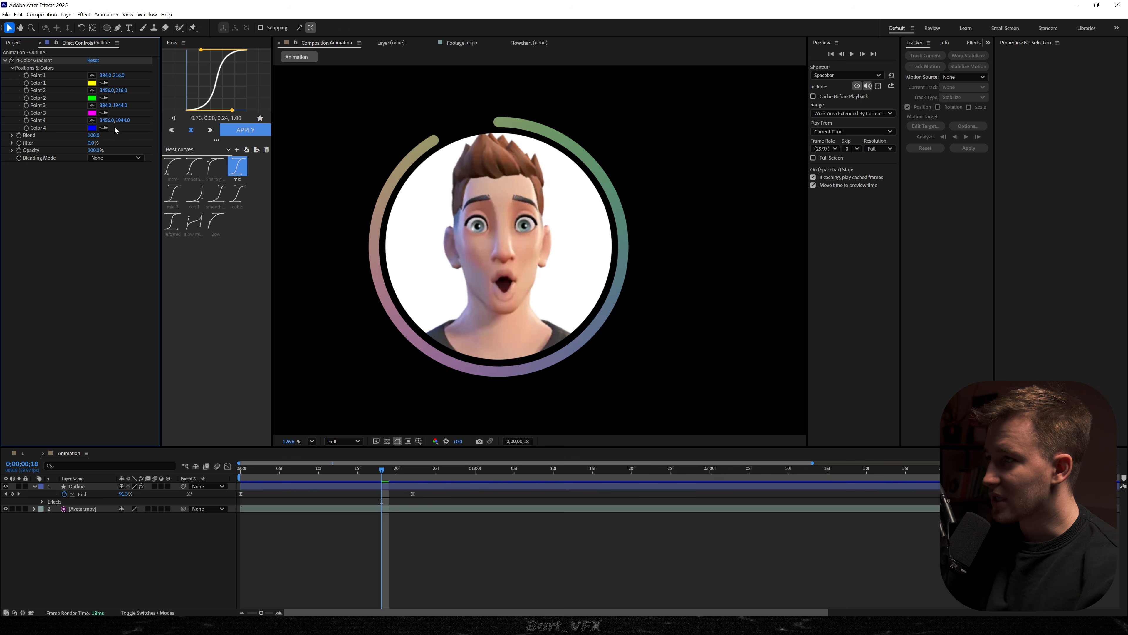
Change Color 1 of the outline's gradient to a saturated purple
click(92, 83)
drag(571, 247, 698, 244)
drag(714, 347, 722, 284)
key(Return)
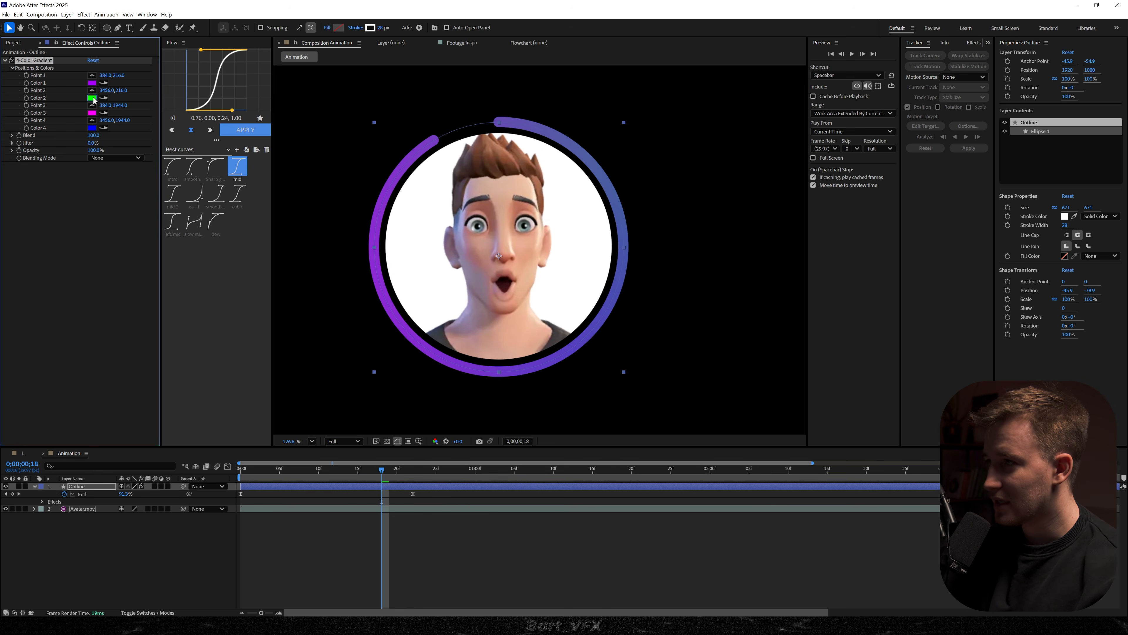
Replace the green Color 2 of the gradient with a saturated violet
click(92, 98)
drag(573, 240, 781, 242)
drag(791, 332, 796, 289)
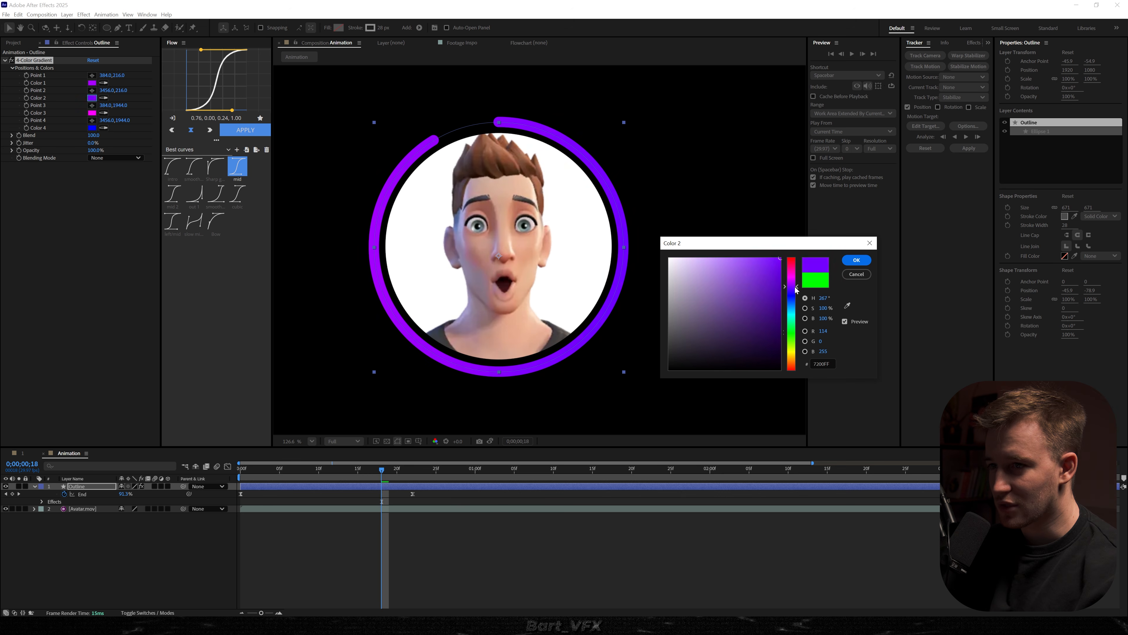
key(Return)
click(101, 167)
Change Color 4 of the outline's gradient to orange
click(93, 129)
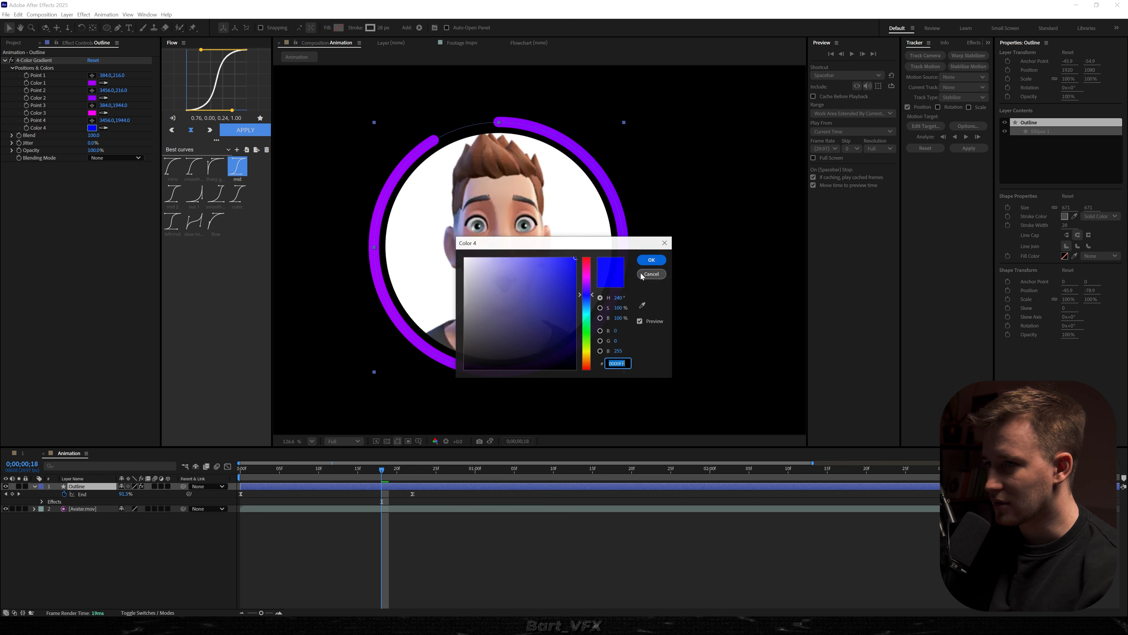
drag(631, 251, 888, 247)
drag(844, 290, 844, 360)
click(906, 256)
Move gradient Point 4 to 2394, 1576 and Point 3 to 738, 1640, then preview the coloured ring
scroll(530, 216, down, 3)
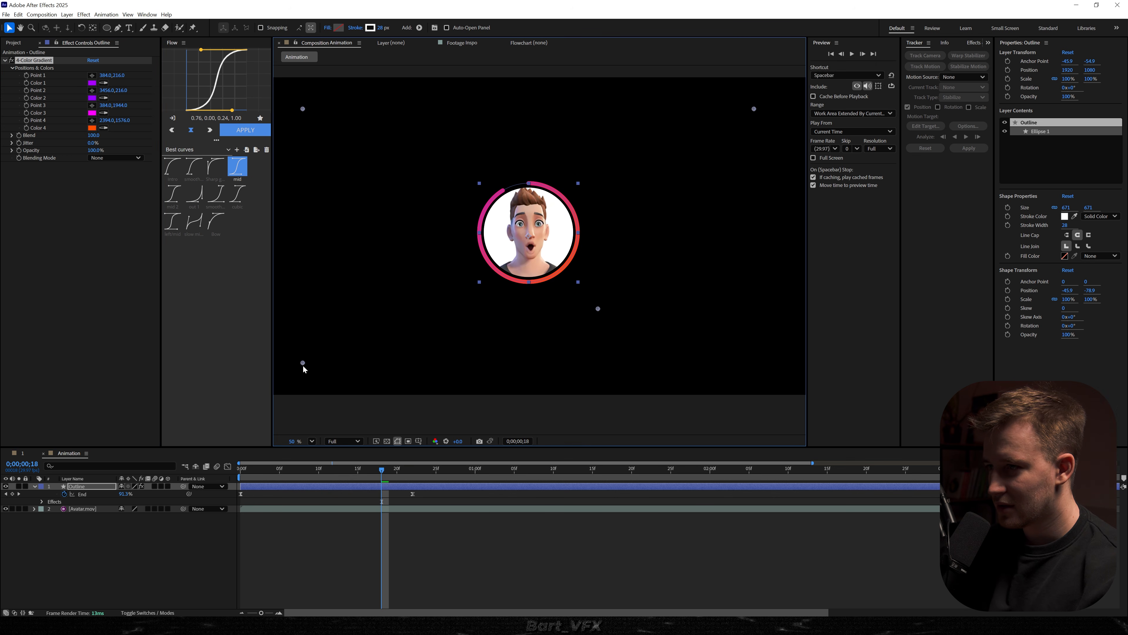
scroll(567, 222, up, 3)
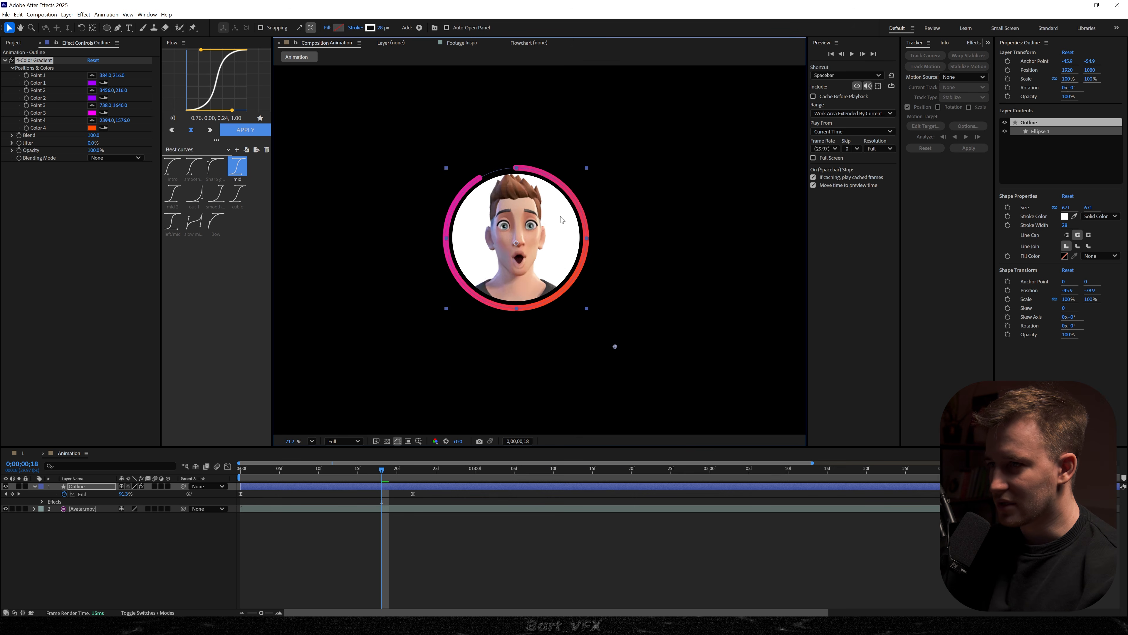
click(463, 525)
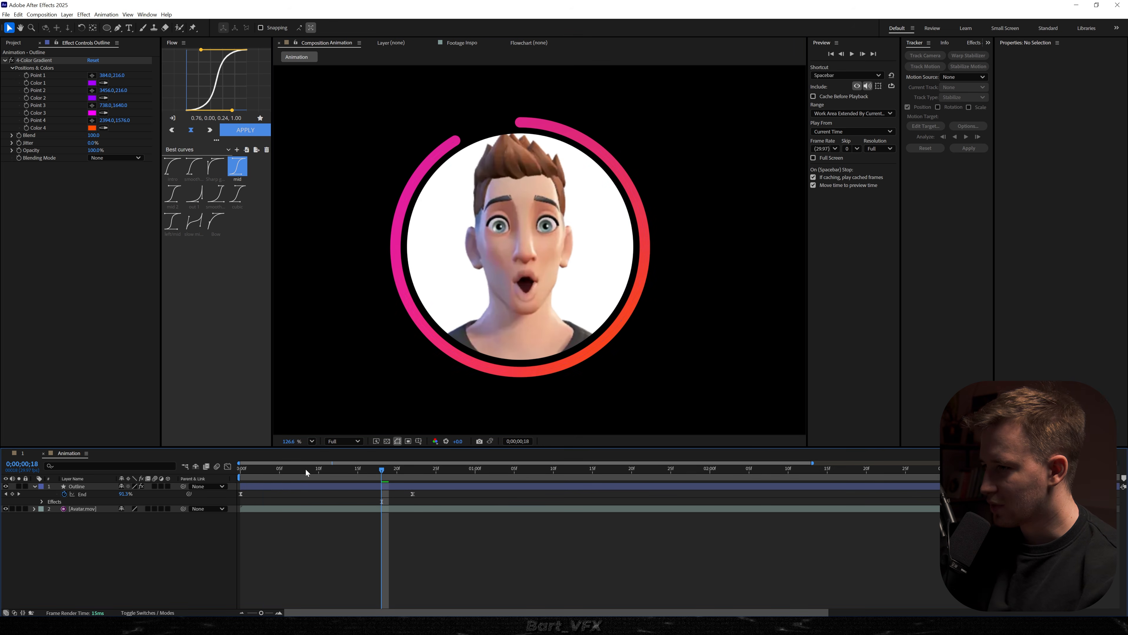
drag(305, 470, 231, 477)
key(space)
key(space)
Parent the Outline layer to the Avatar.mov layer and test the link by moving the avatar
key(u)
click(84, 493)
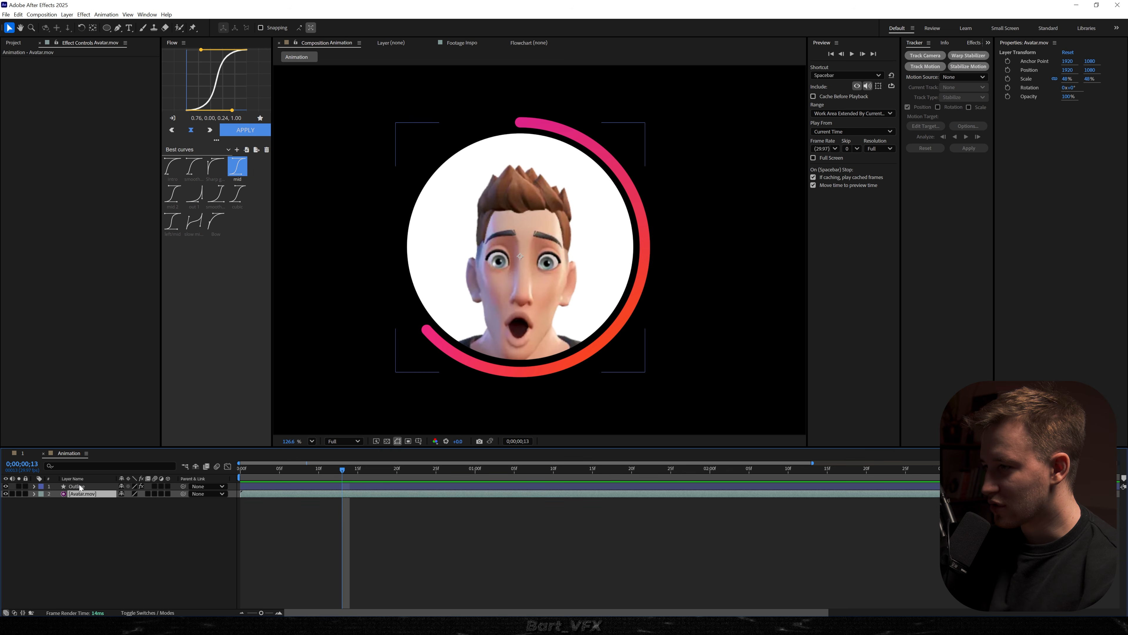
click(83, 487)
drag(183, 486, 83, 494)
click(342, 506)
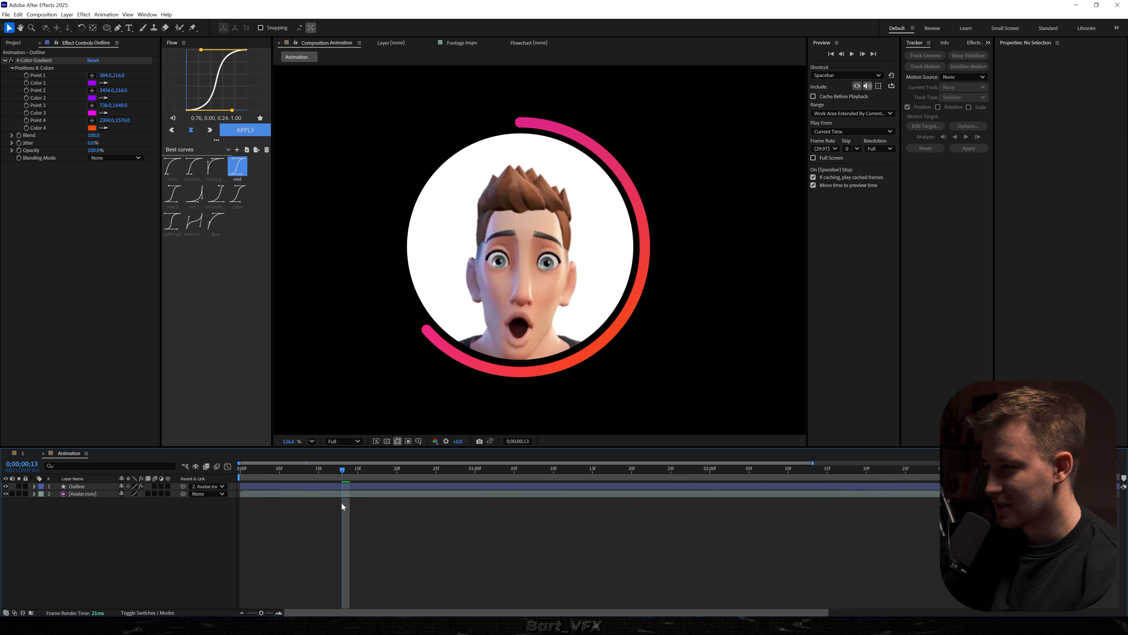
click(297, 494)
drag(475, 288, 492, 339)
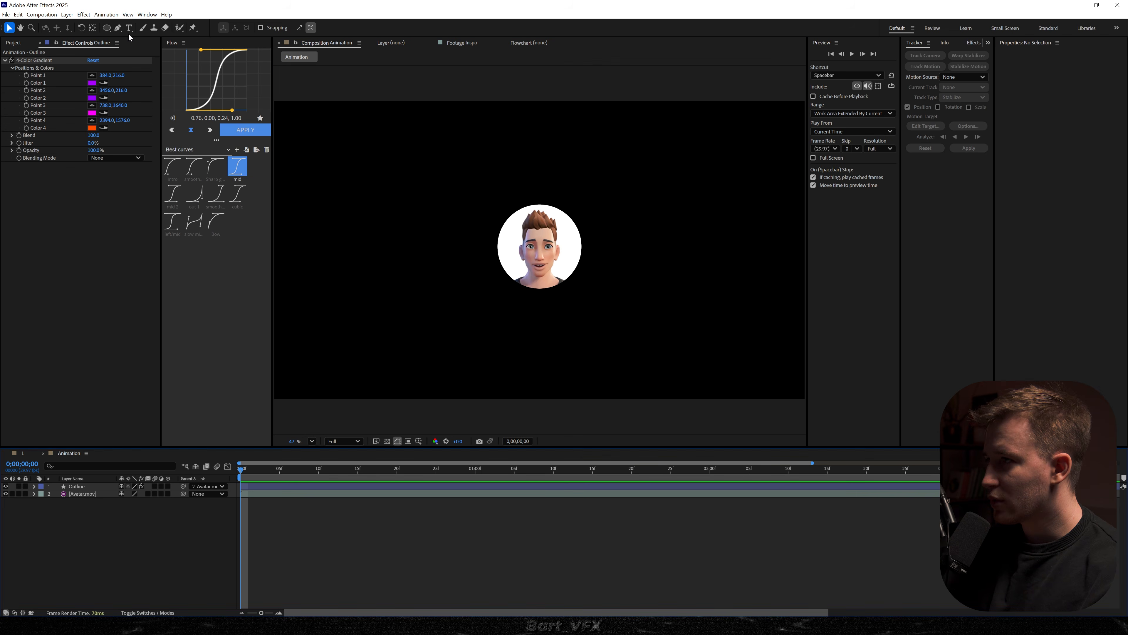
Add the text bart_vfx, centre it in the composition and move it above the avatar
click(128, 28)
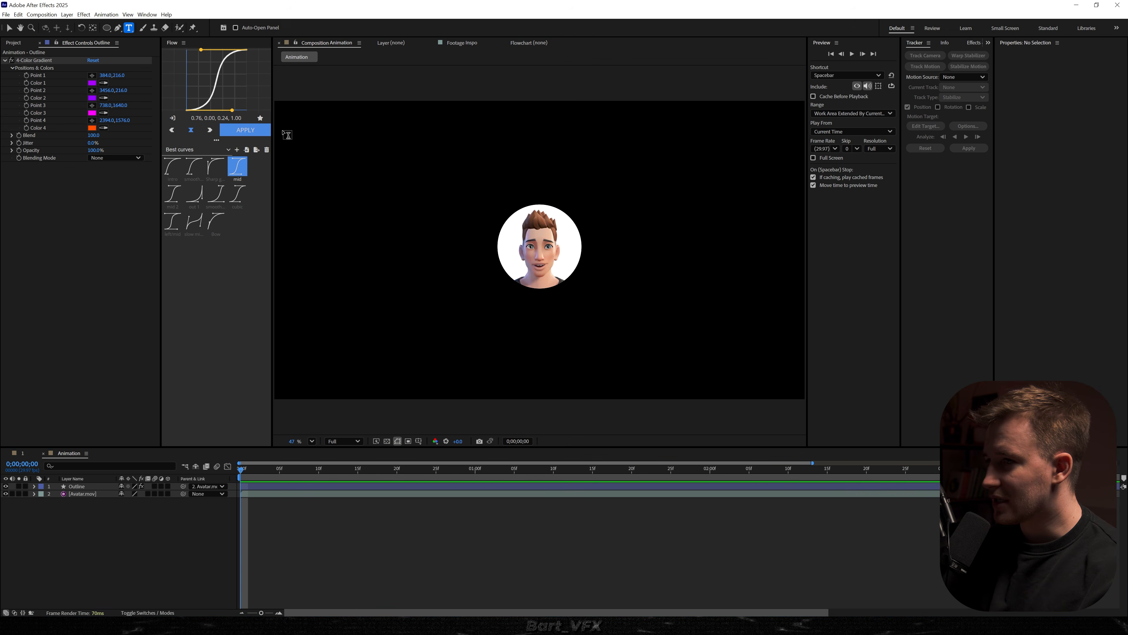
click(500, 180)
text(bart)
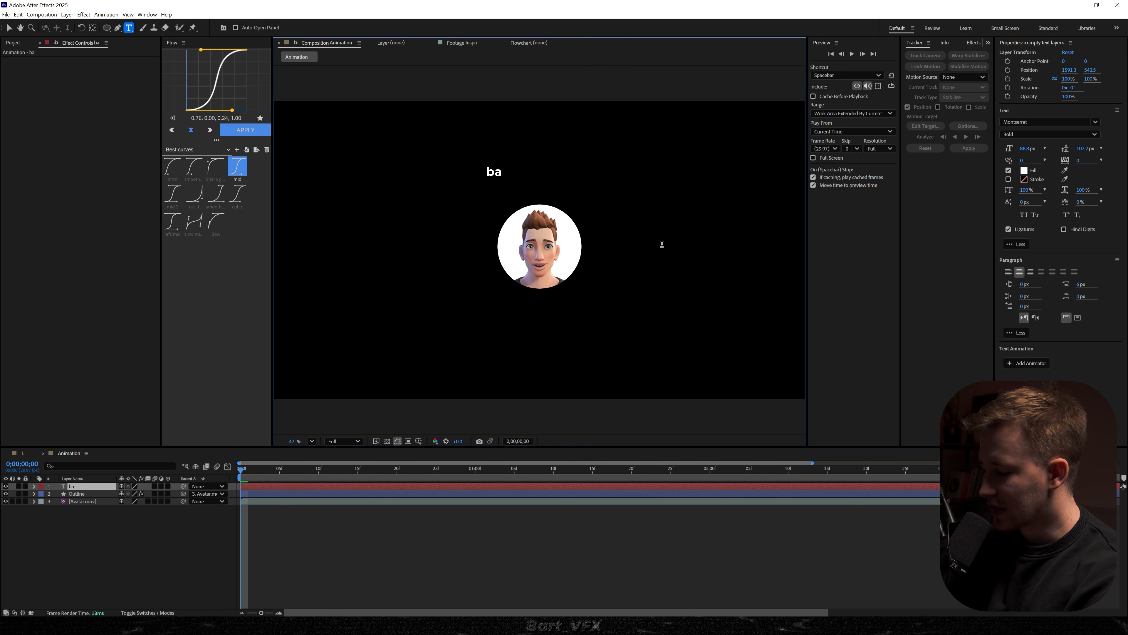
text(_)
key(ctrl+Home)
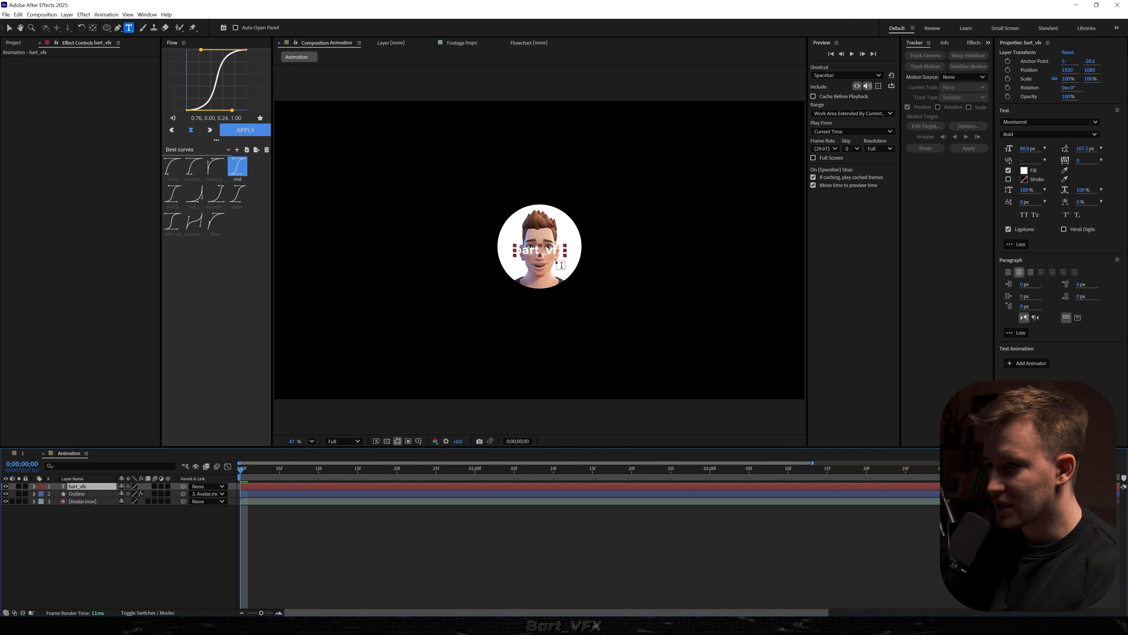
drag(552, 247, 552, 168)
Set the bart_vfx text to Montserrat Regular at about 106 px
double_click(553, 171)
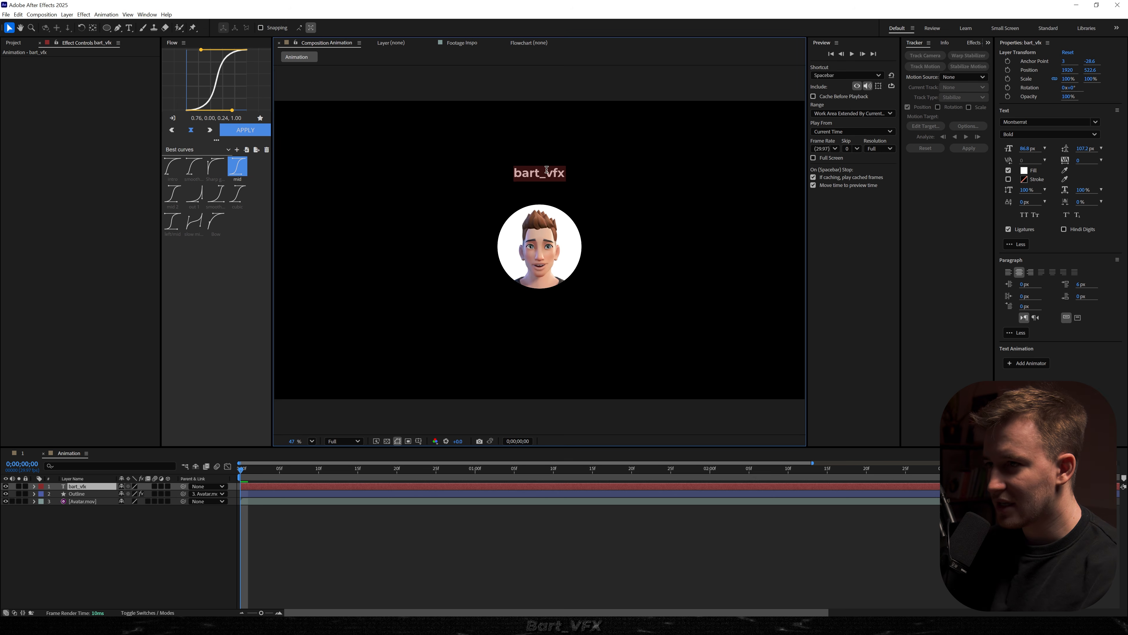
click(1029, 135)
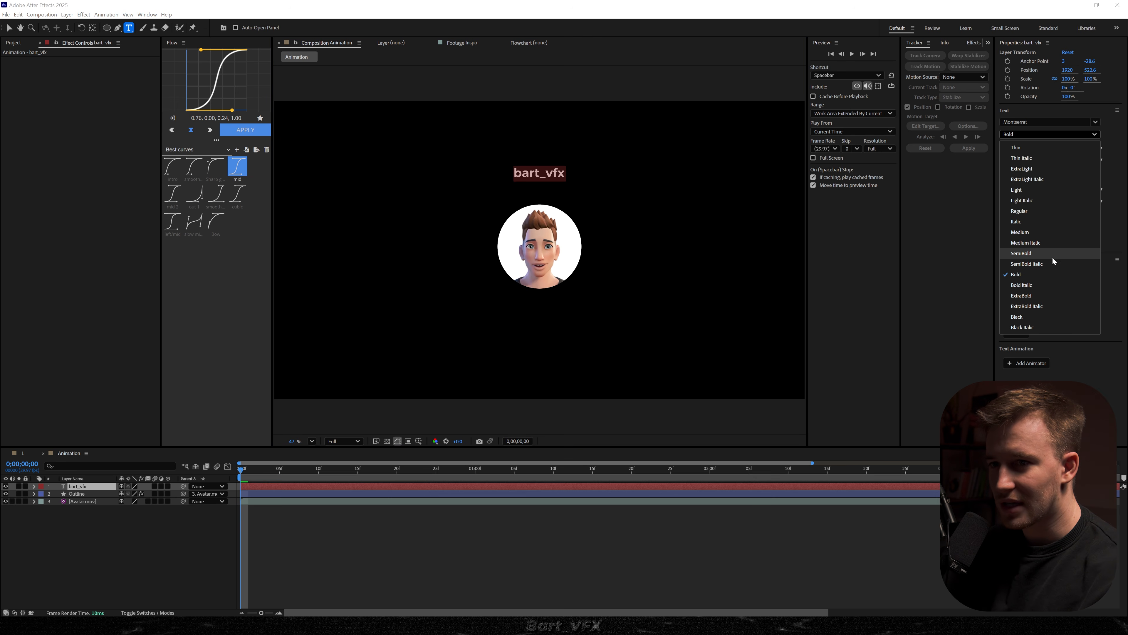
click(1020, 210)
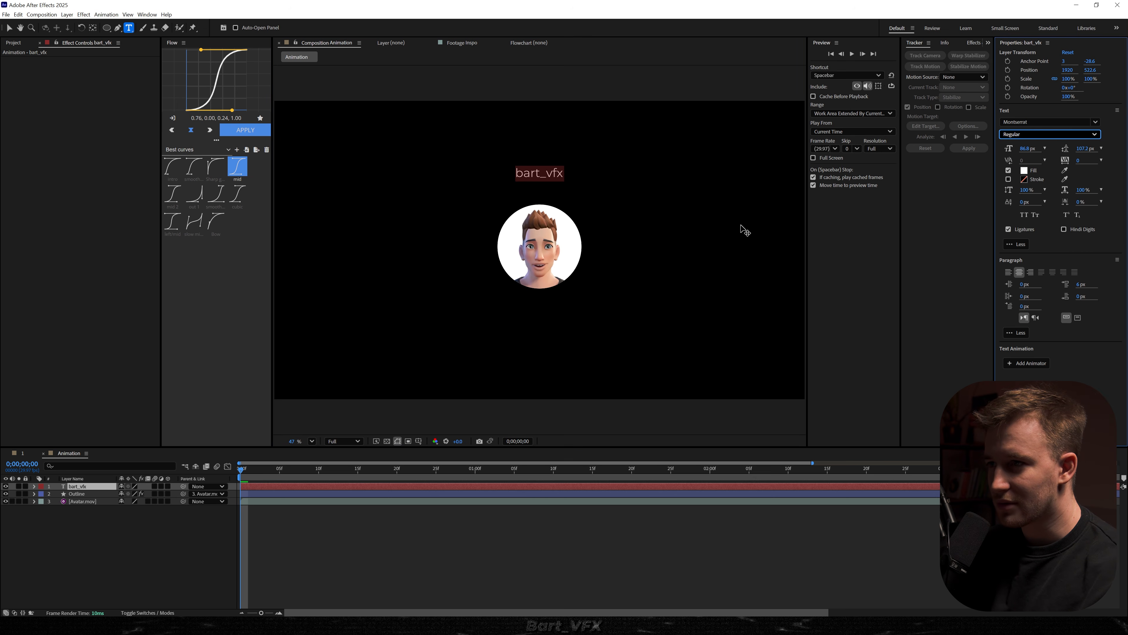
scroll(547, 174, up, 4)
key(ctrl+a)
drag(1029, 149, 1114, 149)
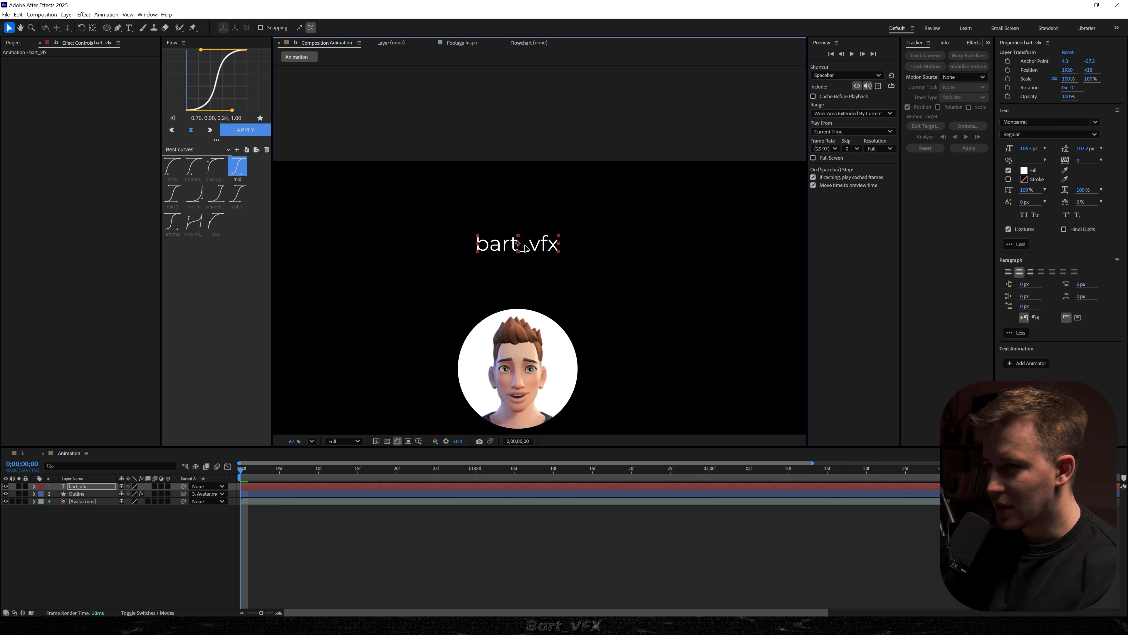
Shift the bart_vfx text to the left of the avatar's centre line
scroll(525, 243, up, 3)
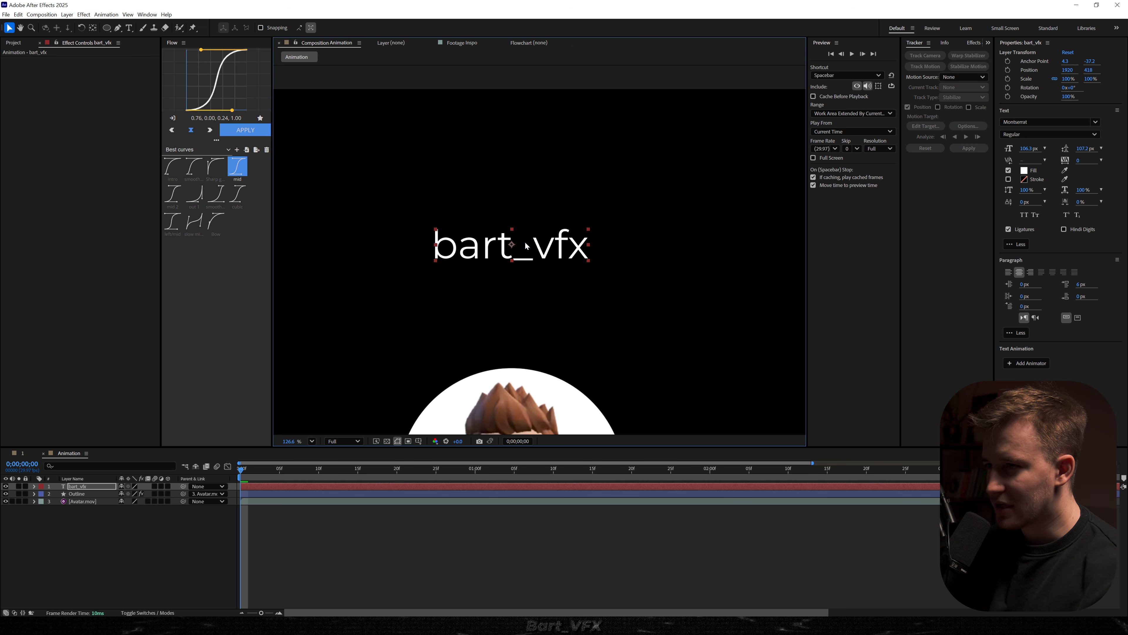
drag(535, 253, 490, 257)
click(464, 571)
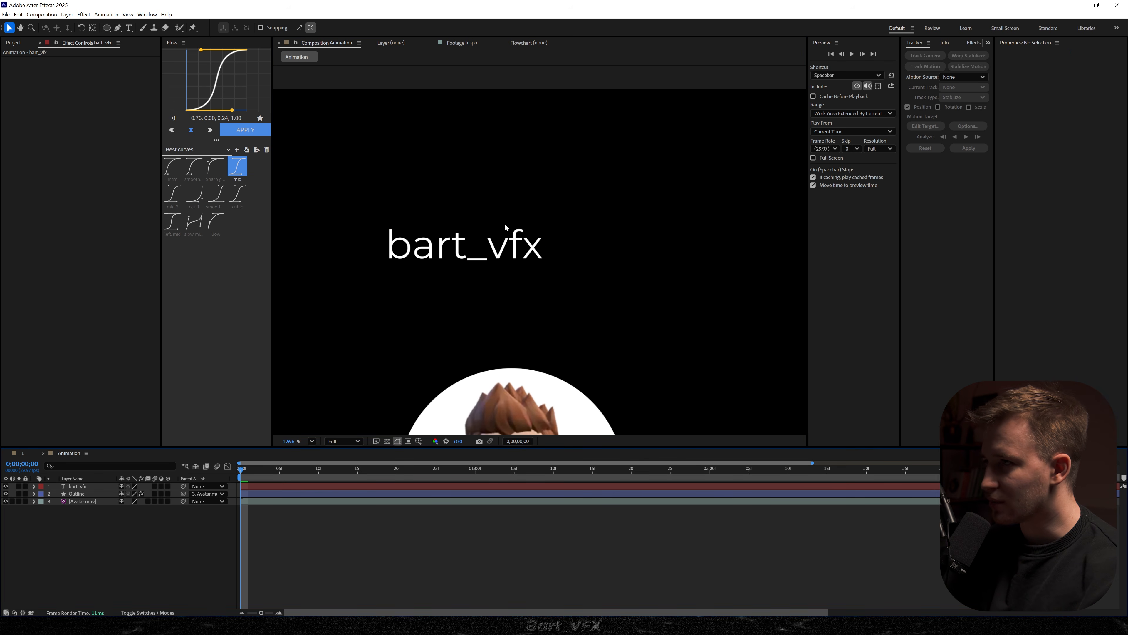
Draw a 10-point star just right of the bart_vfx text as a badge shape
mouse_move(107, 28)
mouse_down()
mouse_move(133, 38)
mouse_move(138, 67)
mouse_up()
mouse_move(580, 231)
mouse_down()
mouse_move(631, 267)
mouse_move(611, 230)
mouse_up()
key(Up)
key(Up)
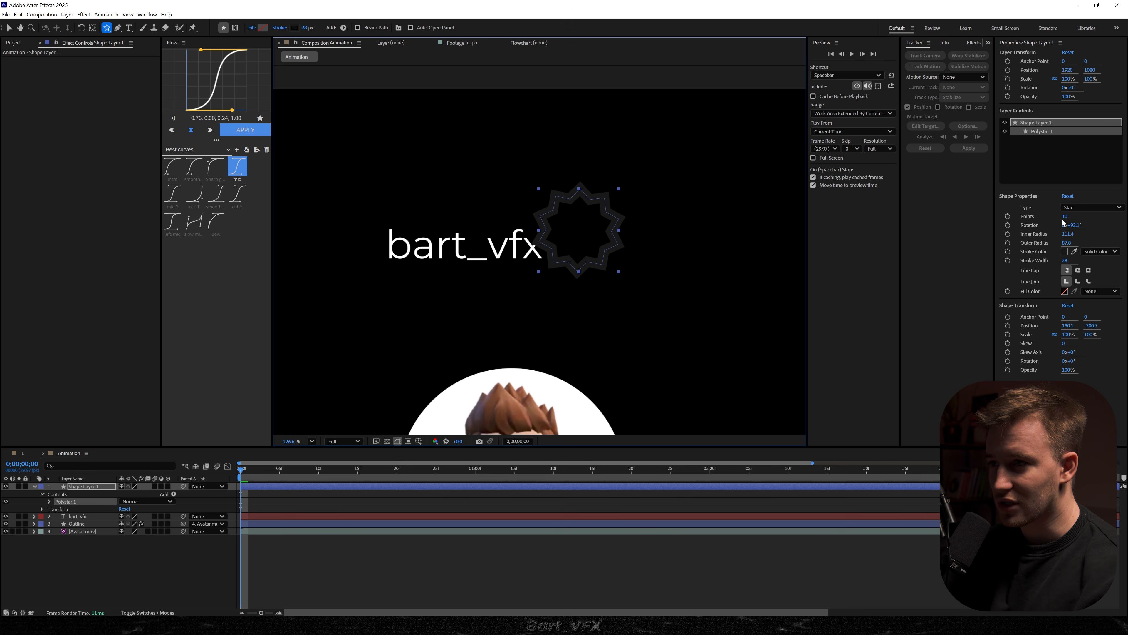
Remove the star's stroke and give it a solid blue fill, hex 00BEFF
click(1108, 252)
click(1107, 266)
click(1100, 292)
click(1097, 315)
click(1065, 291)
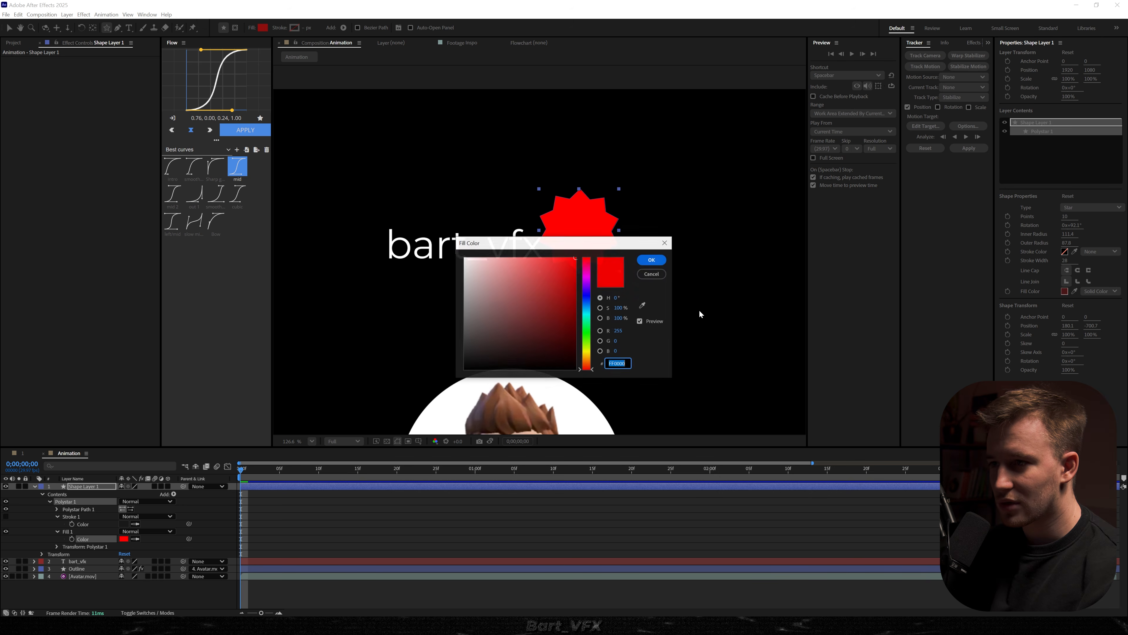
drag(533, 240, 721, 238)
click(772, 303)
drag(775, 305, 774, 308)
click(836, 257)
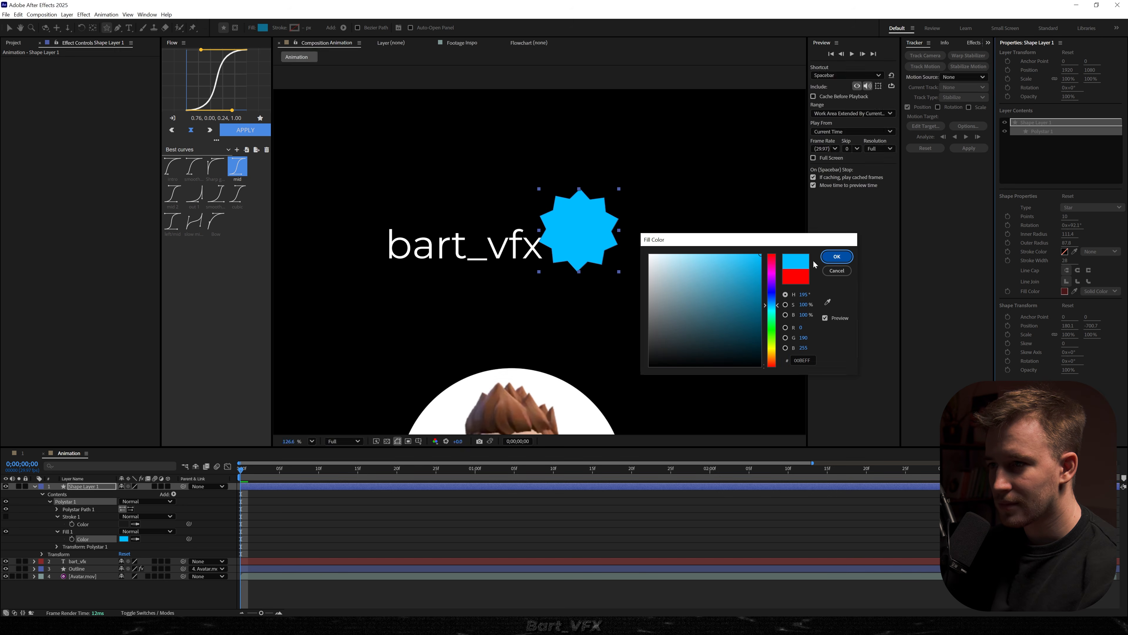
Scale the star down to 68.5 % and place it clear of the bart_vfx text
drag(1069, 335, 924, 338)
scroll(645, 259, up, 2)
key(space)
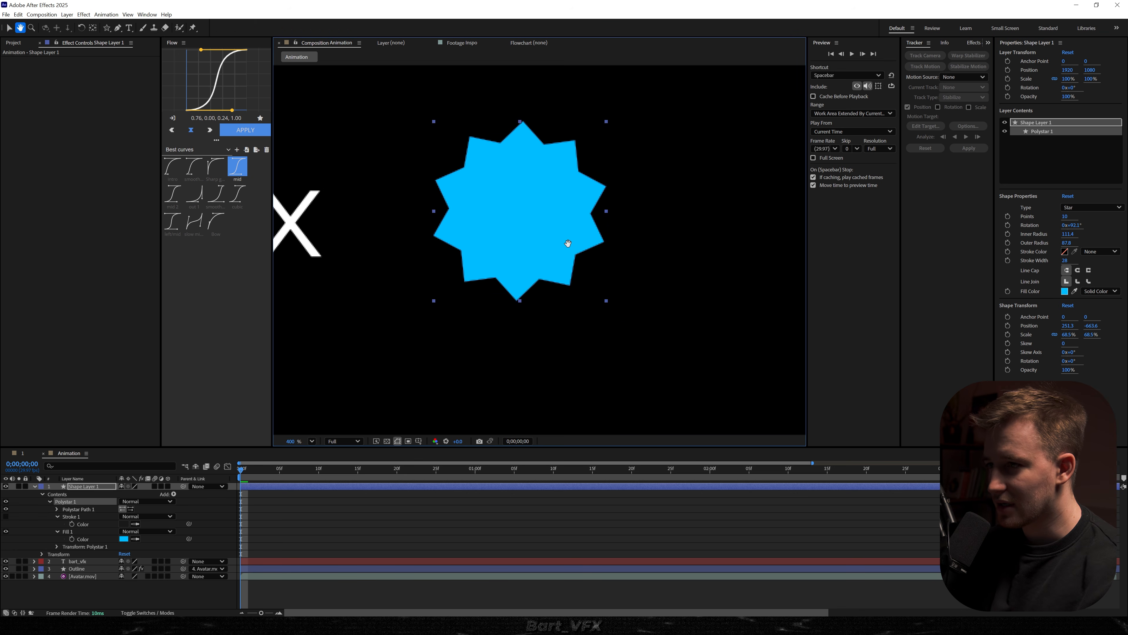
drag(510, 246, 526, 262)
Draw an open three-point checkmark path inside the blue star, within the same shape layer
click(117, 28)
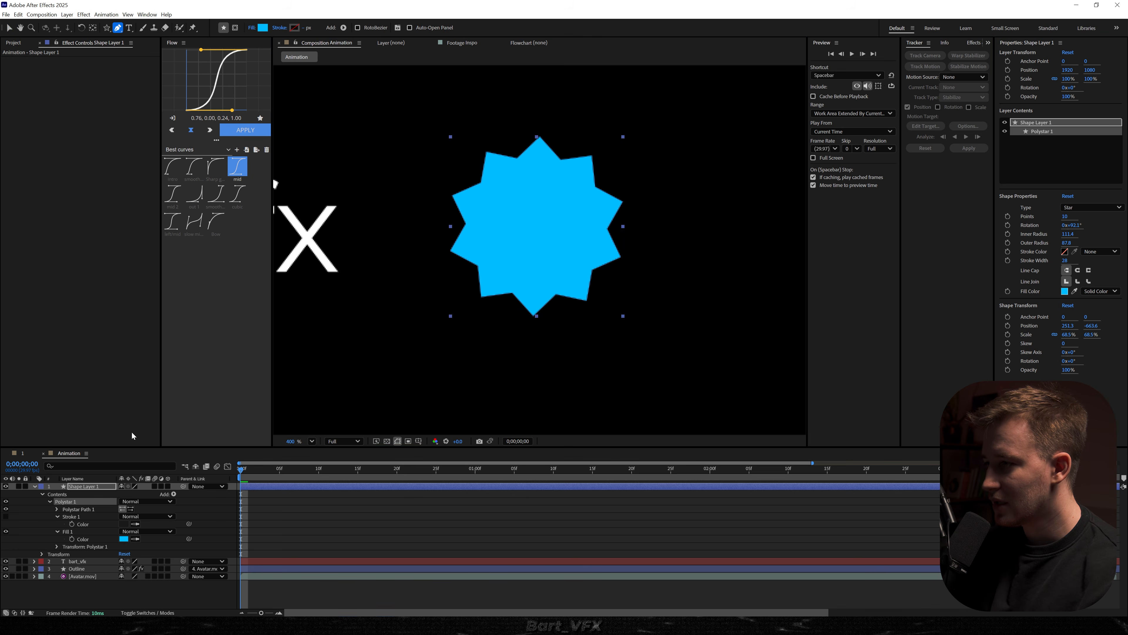
click(86, 487)
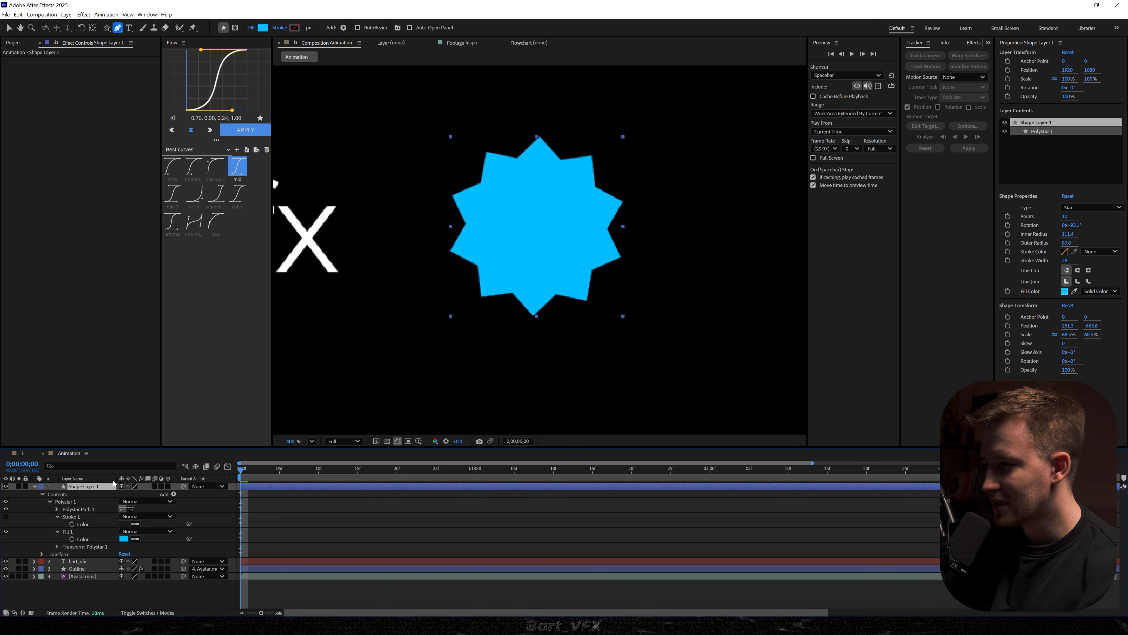
click(506, 230)
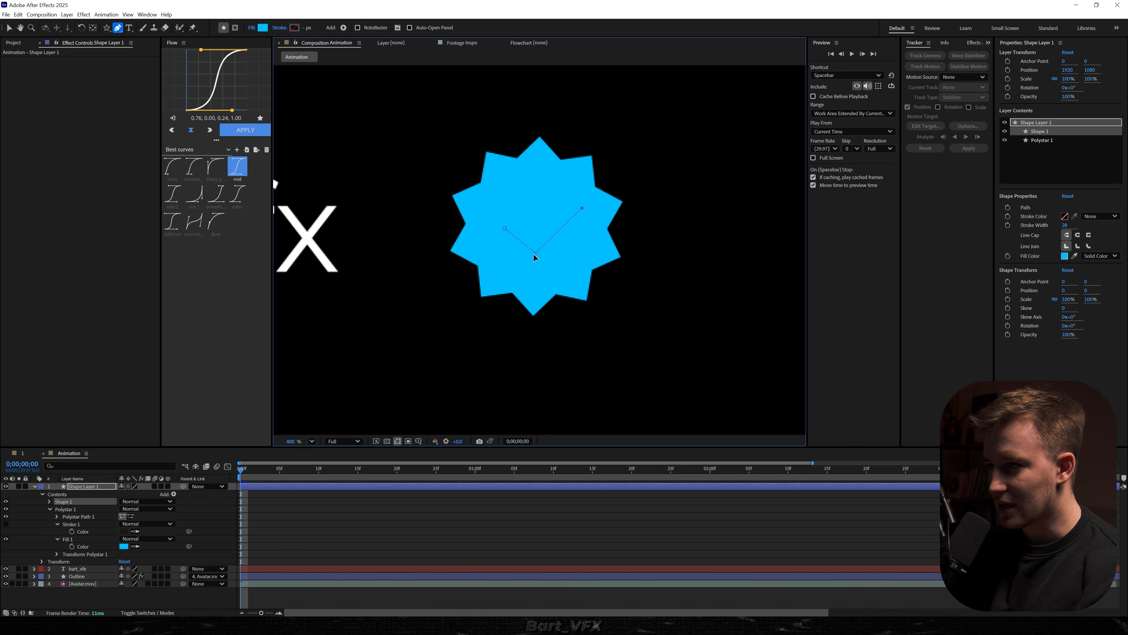
drag(534, 254, 535, 256)
Give the checkmark a solid white 18.2 px stroke with no fill, using round caps and round joins
click(1040, 132)
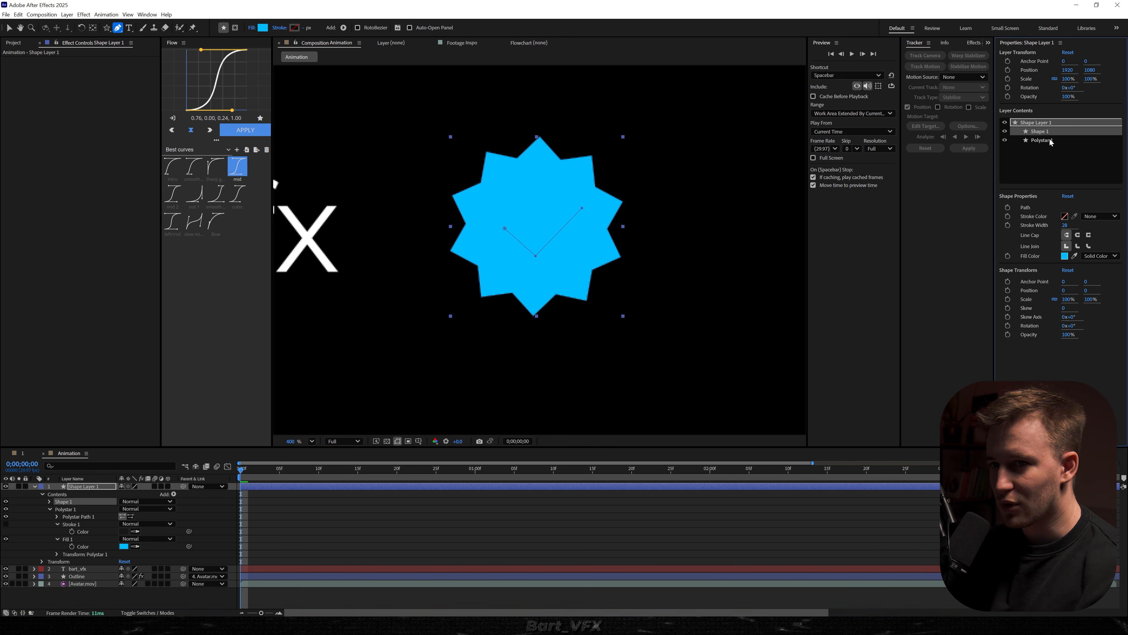
click(1098, 217)
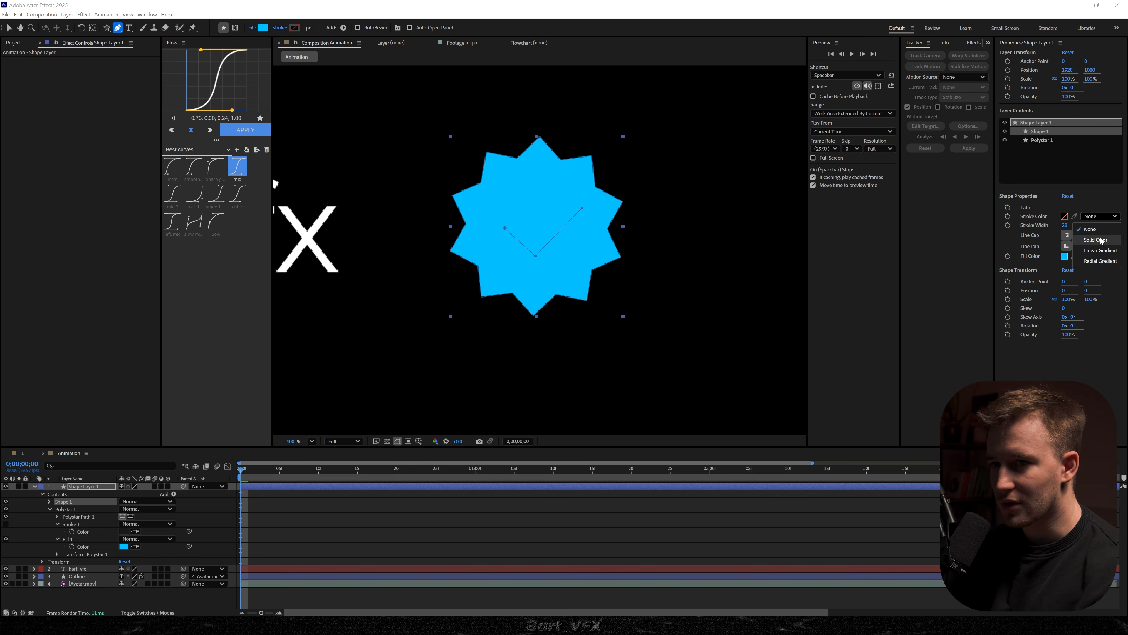
click(1096, 239)
scroll(543, 261, up, 3)
drag(1068, 225, 1028, 230)
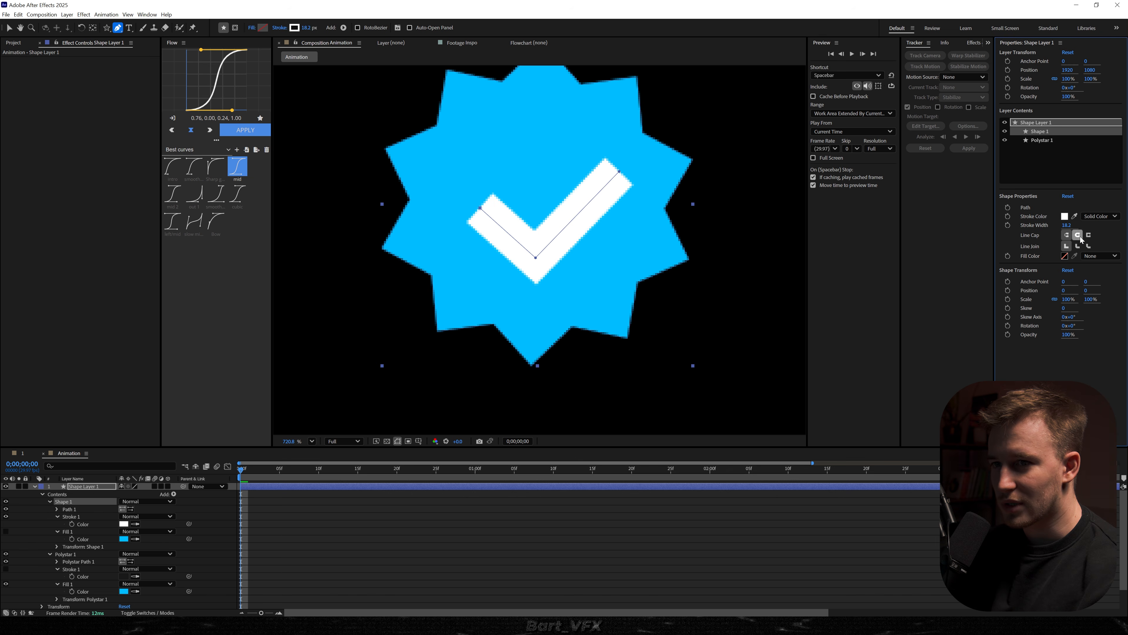
click(1079, 235)
click(1079, 247)
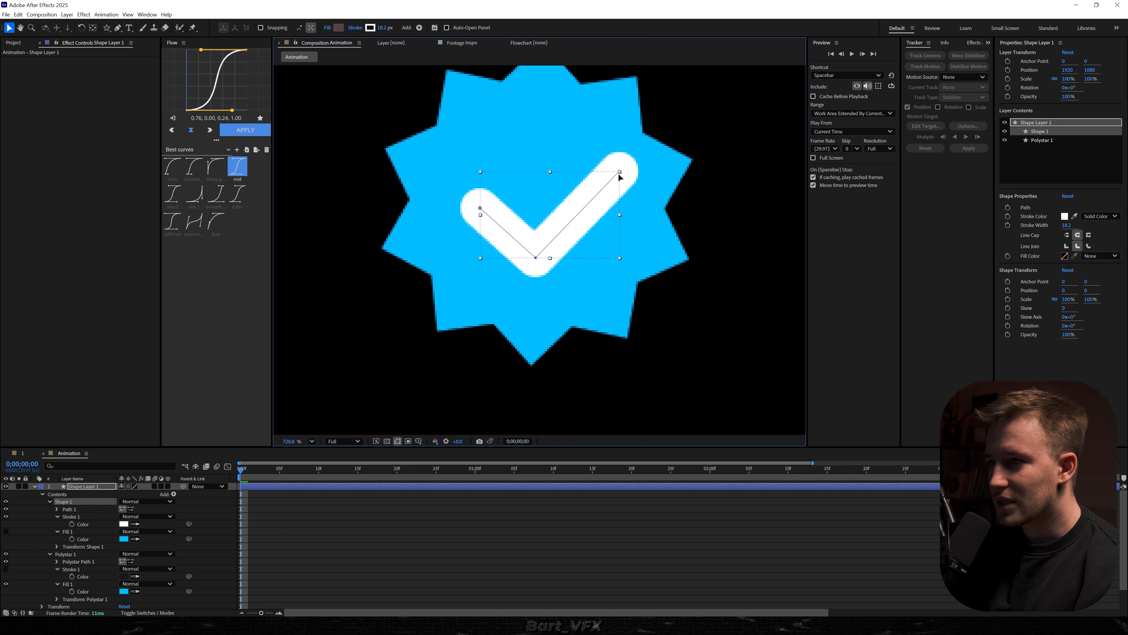
Pull the checkmark's points inward to make it smaller and thin its stroke to about 13.1 px
drag(619, 171, 611, 180)
drag(536, 259, 537, 256)
drag(479, 207, 495, 215)
scroll(572, 242, down, 3)
scroll(576, 250, up, 3)
click(1040, 131)
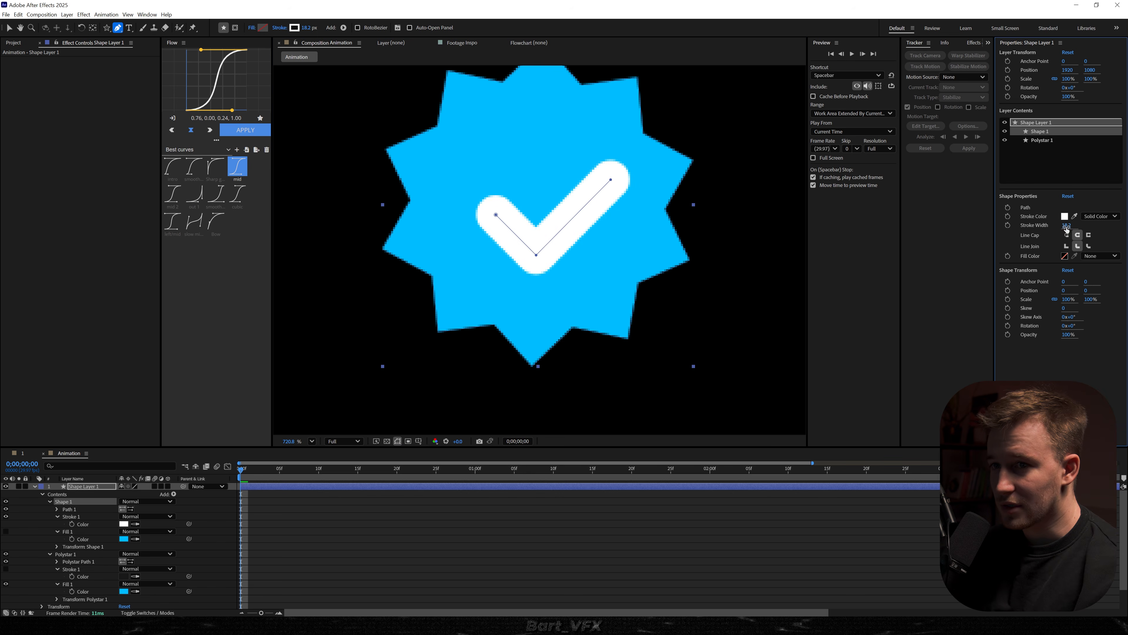
drag(1063, 224, 1020, 226)
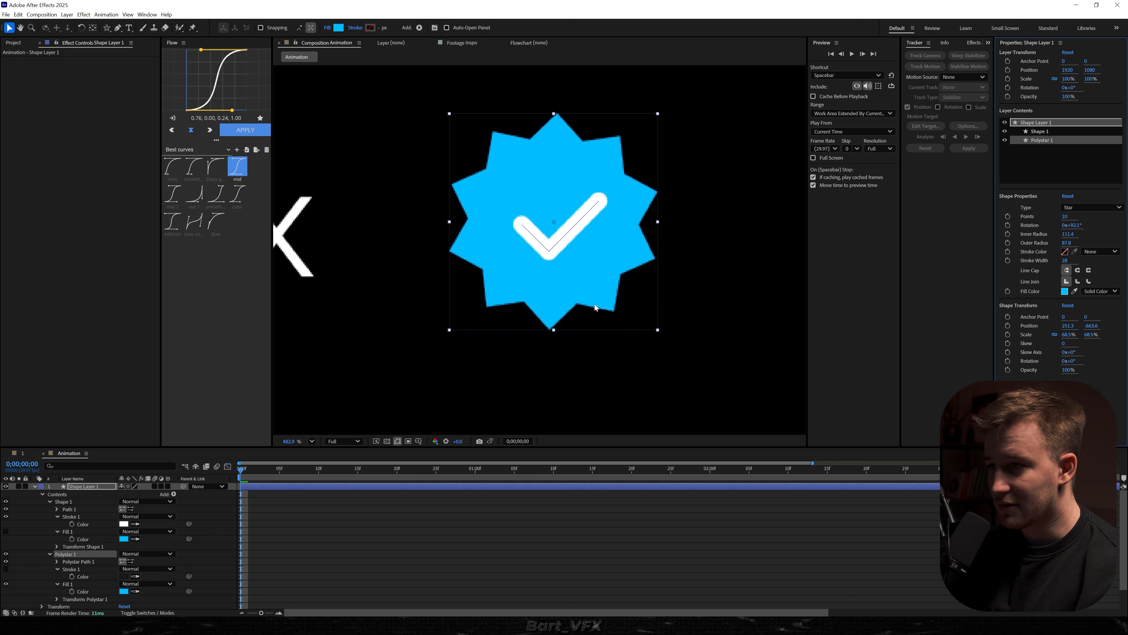
mouse_move(1068, 243)
mouse_down()
mouse_move(1080, 242)
mouse_move(1052, 244)
mouse_move(1067, 241)
mouse_up()
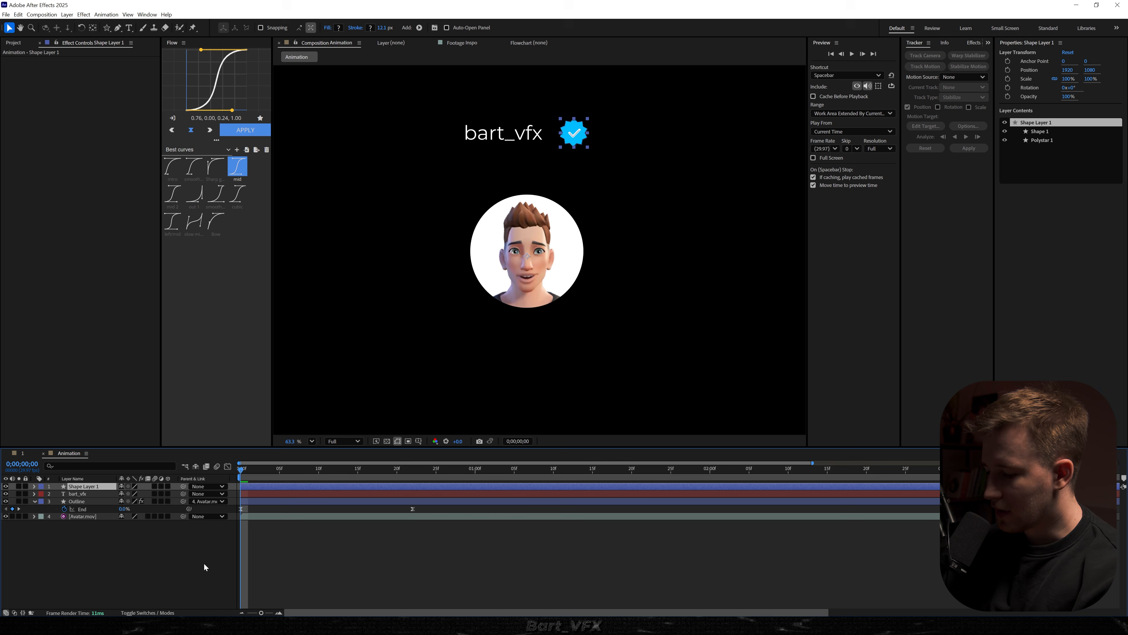
Rename the badge's shape layer as Blue Check
key(Return)
text(Blue Che)
text(ck)
key(Return)
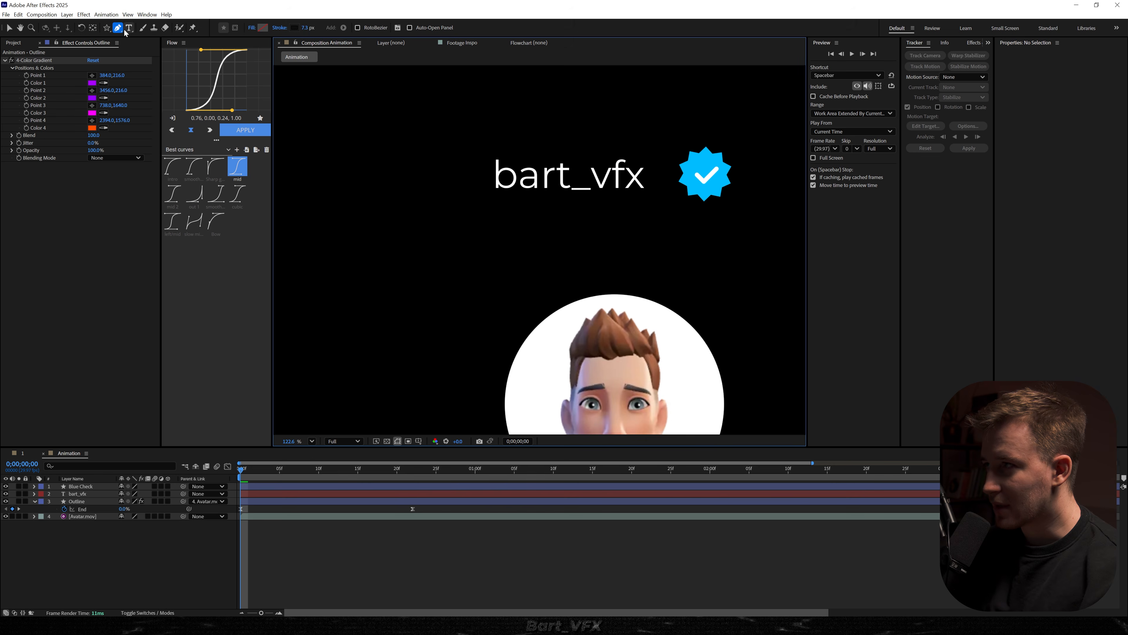
Draw a left-pointing chevron to the left of the bart_vfx text on a new shape layer
click(426, 162)
click(407, 177)
drag(425, 197, 425, 190)
Make the chevron's stroke white with round line caps and round joins
click(1065, 216)
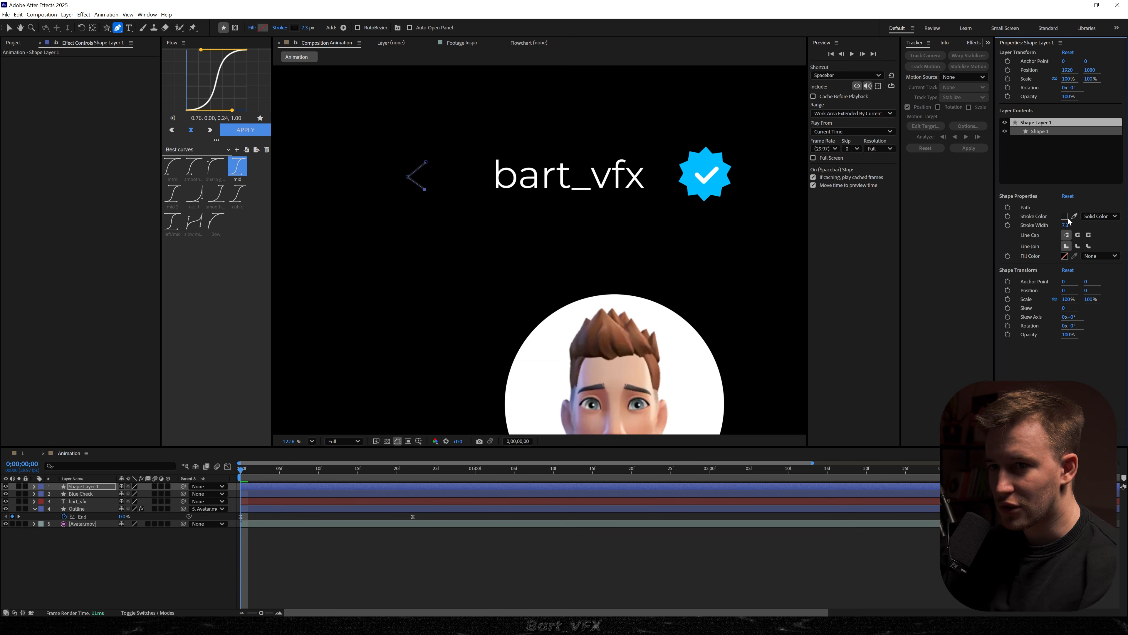
drag(524, 286, 372, 170)
click(652, 260)
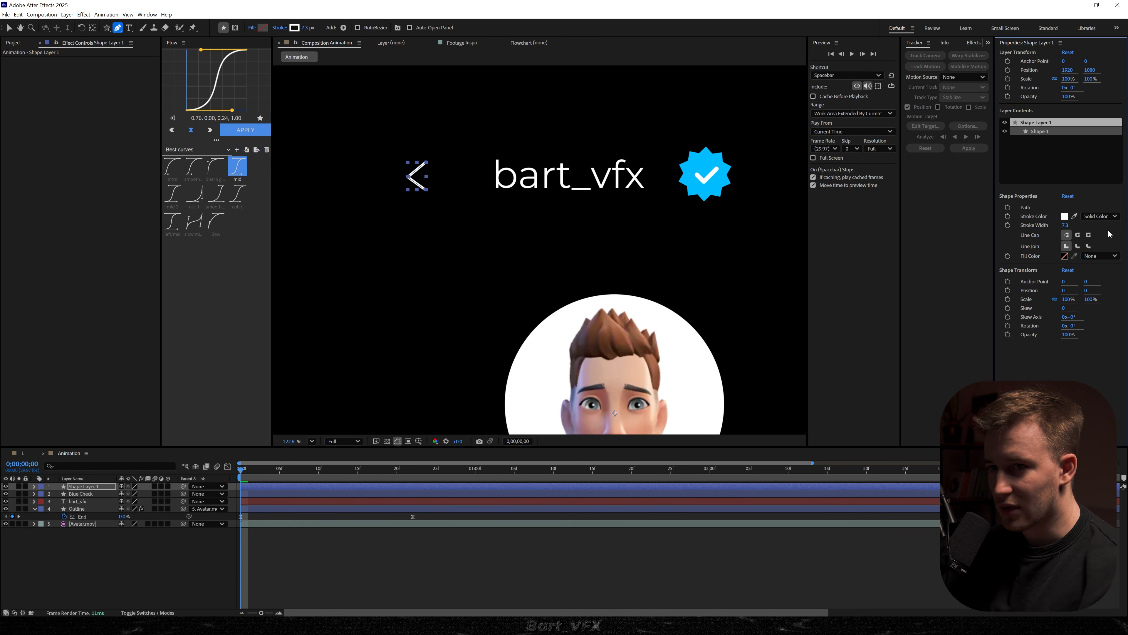
click(1078, 235)
click(1078, 244)
Move the chevron further left of the bart_vfx text and rename its layer as Arrow
key(v)
scroll(410, 182, up, 4)
drag(410, 183, 533, 187)
scroll(541, 198, up, 3)
scroll(540, 198, up, 1)
key(g)
click(76, 486)
key(Return)
text(Arrow)
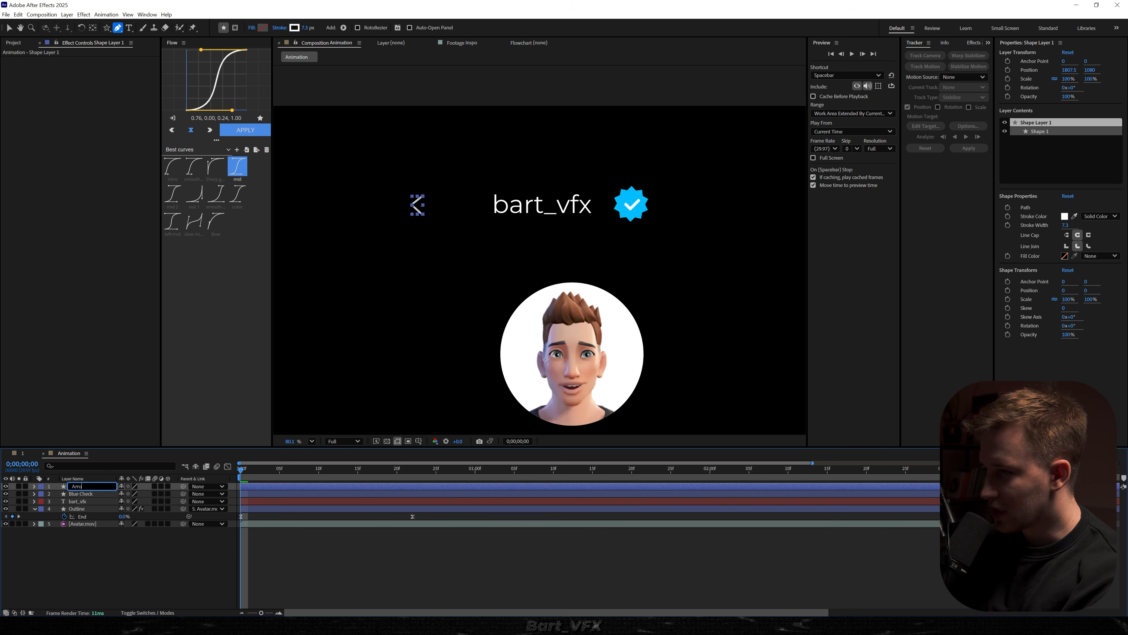
key(Return)
Duplicate the bart_vfx text, move the copy right of the badge and change its text to "..."
key(v)
scroll(610, 229, up, 3)
click(560, 197)
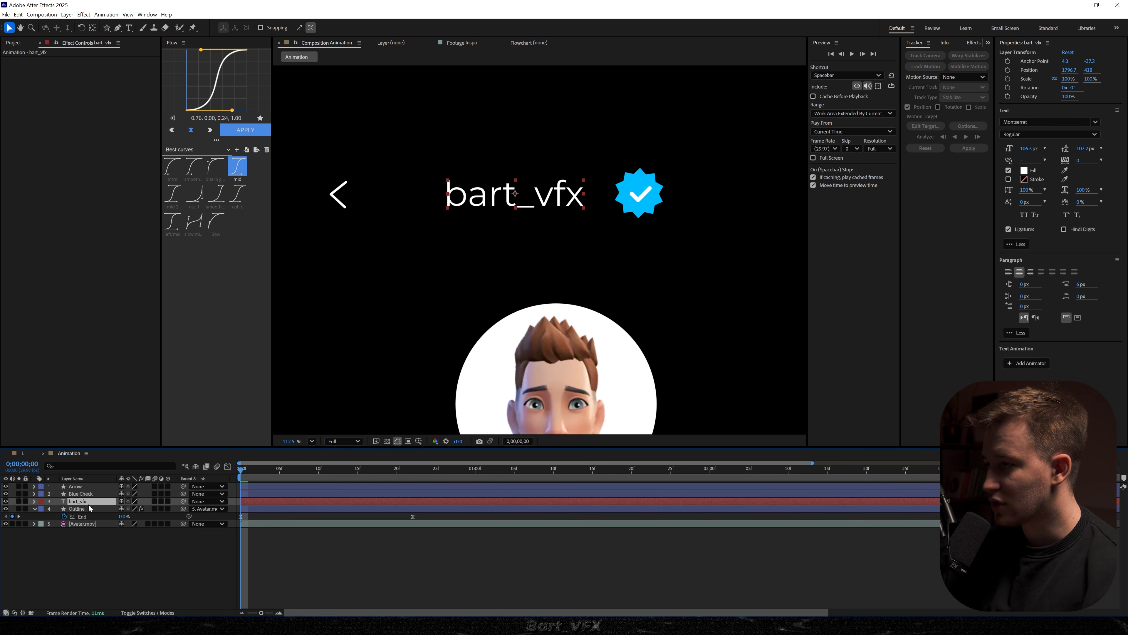
key(ctrl+d)
drag(489, 201, 729, 201)
double_click(729, 201)
text(...)
key(Escape)
Place a duplicate of the bart_vfx text below the avatar and set it to Montserrat SemiBold
key(v)
scroll(604, 244, down, 4)
click(537, 123)
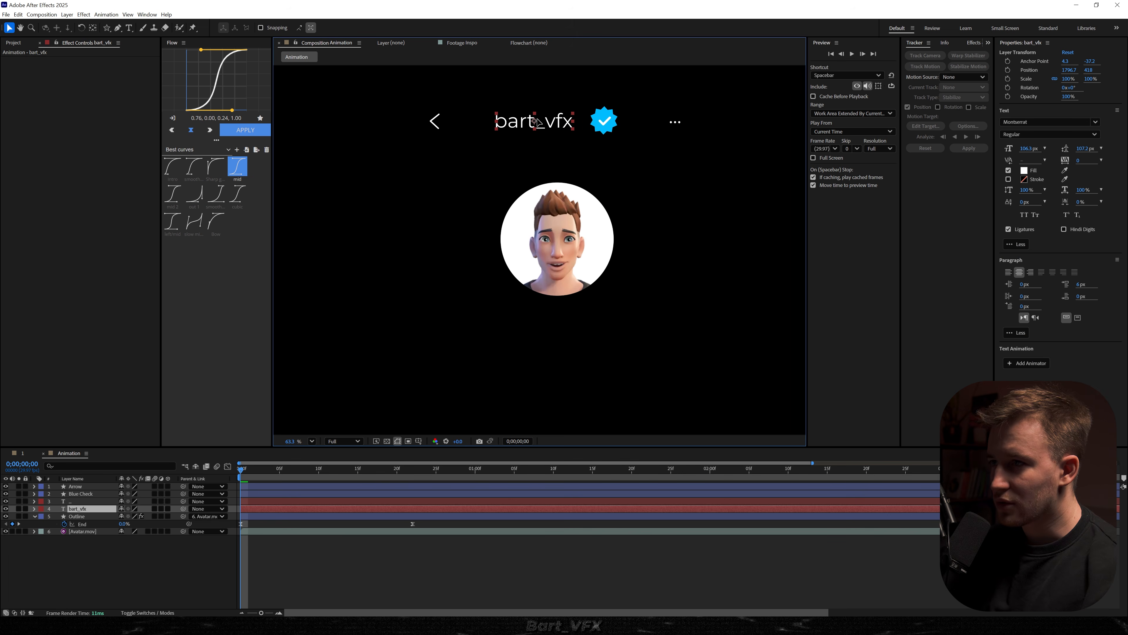
key(ctrl+d)
drag(547, 132, 569, 344)
double_click(570, 345)
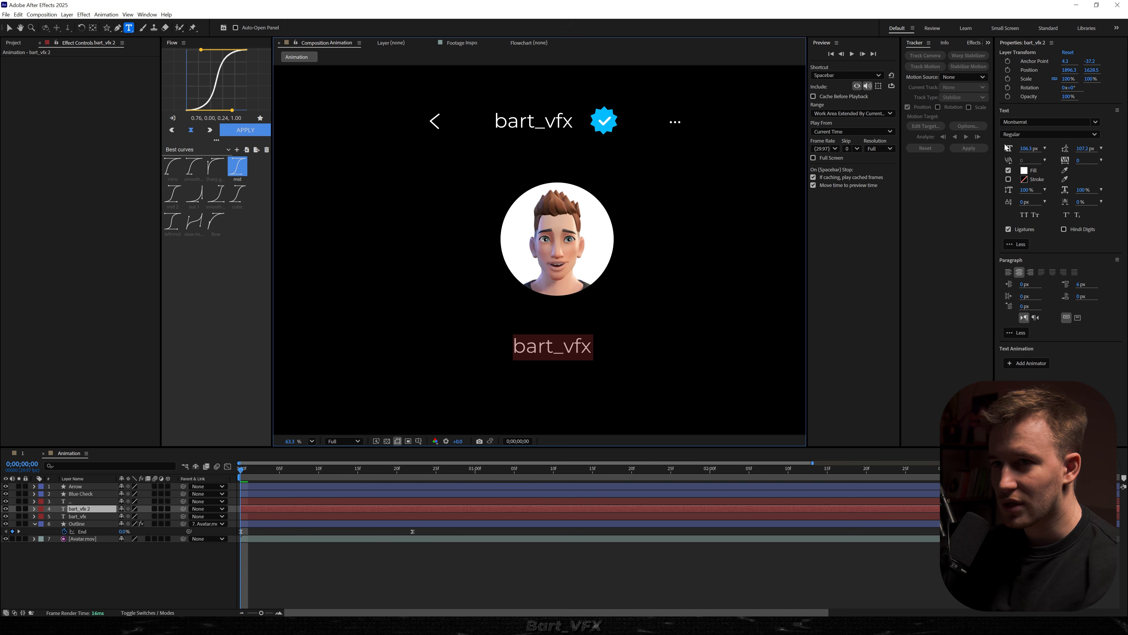
click(1019, 135)
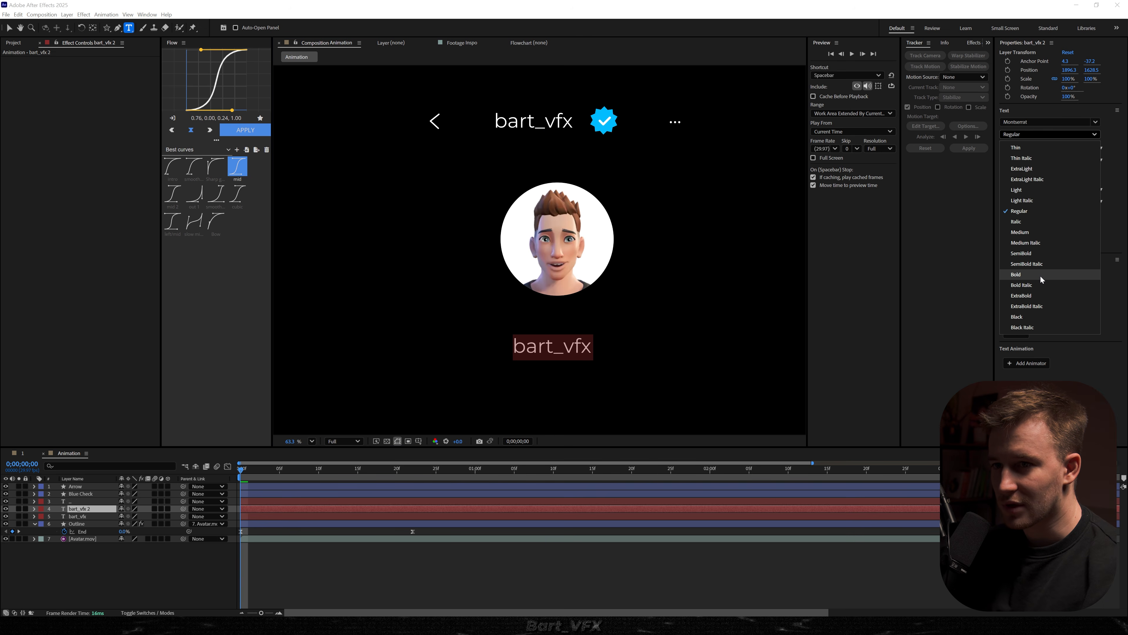
click(1021, 253)
click(571, 580)
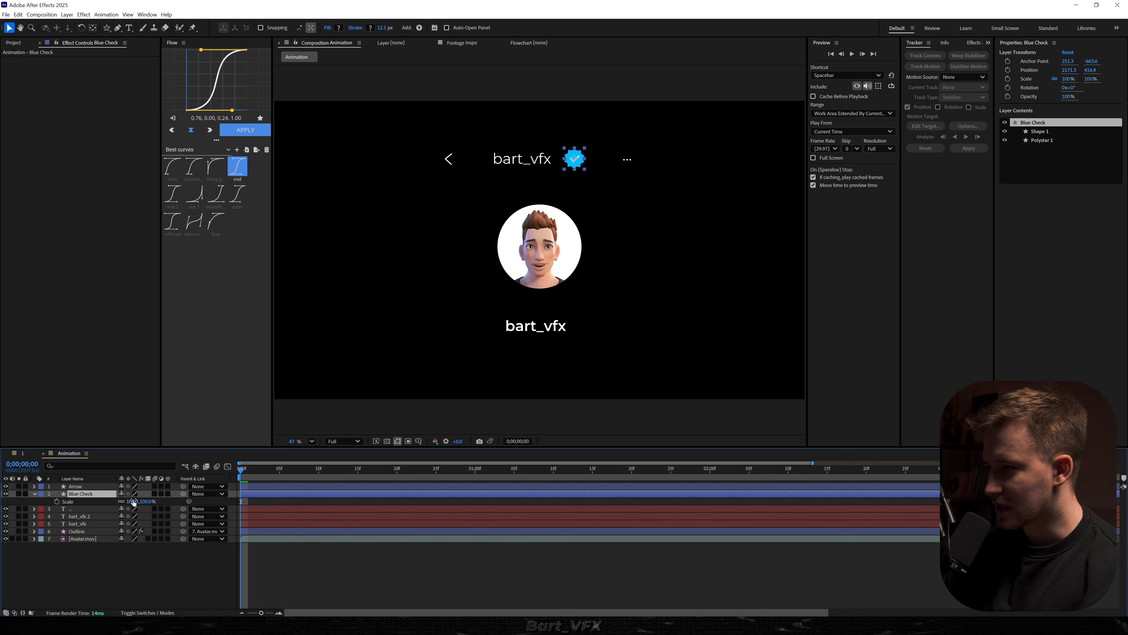
Scale the Blue Check badge to 78.4 % and shift the three dots slightly left towards it
drag(133, 501, 73, 517)
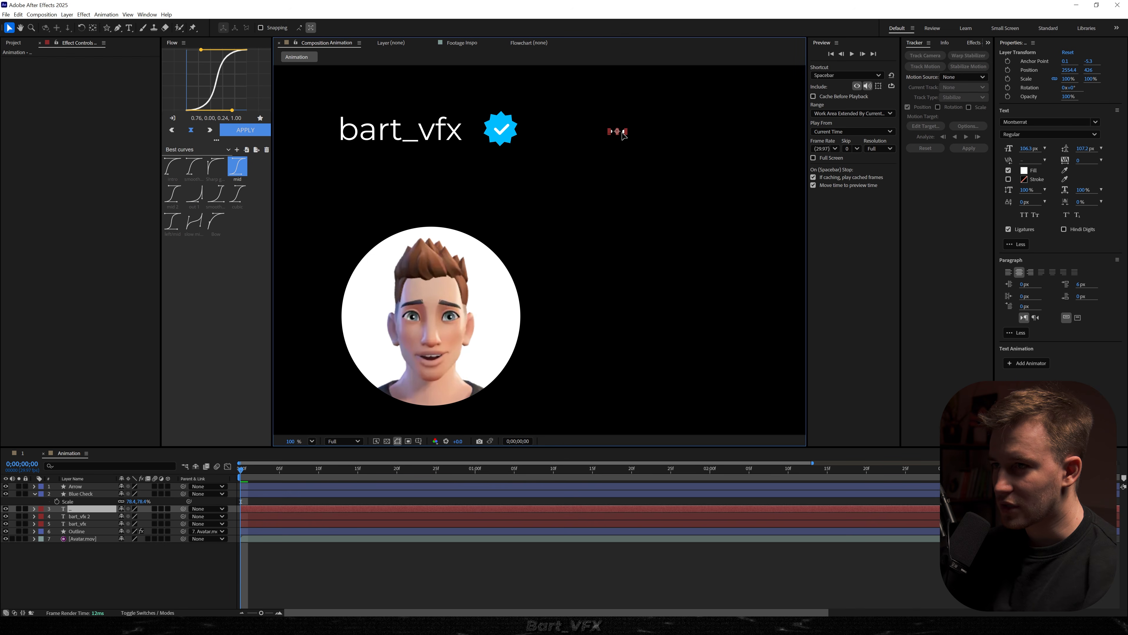
drag(623, 136, 609, 136)
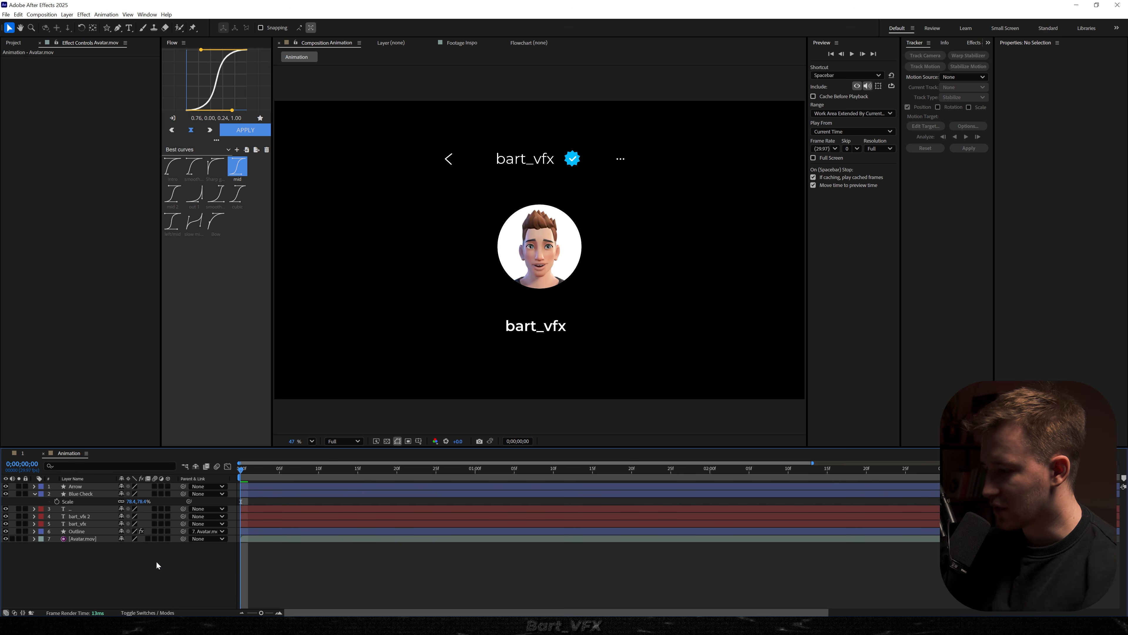
key(ctrl+a)
key(u)
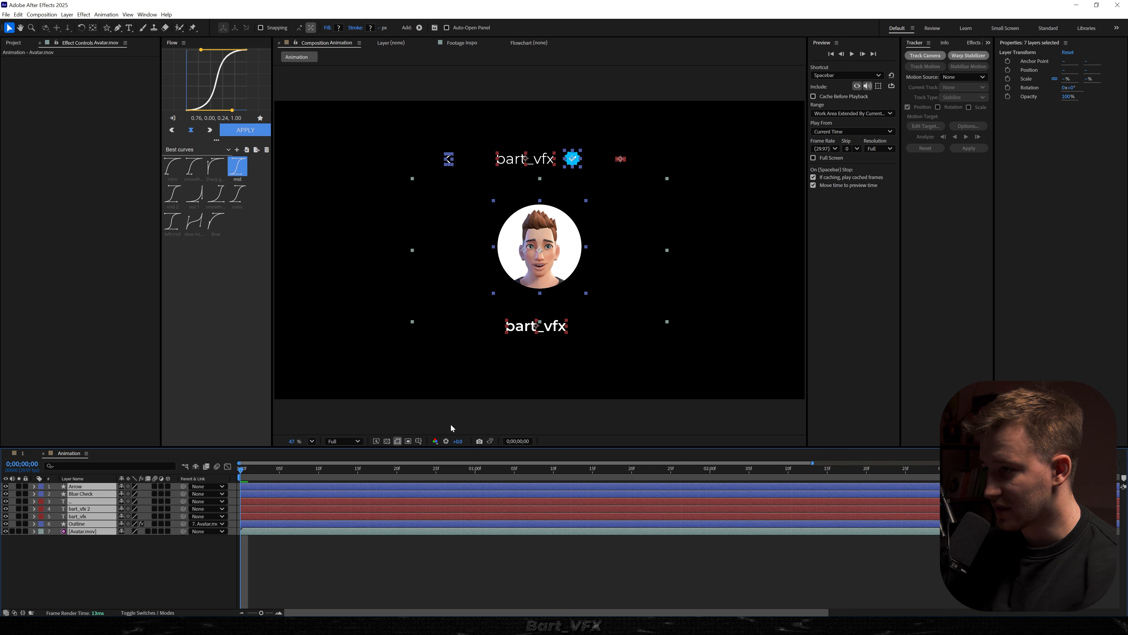
click(167, 584)
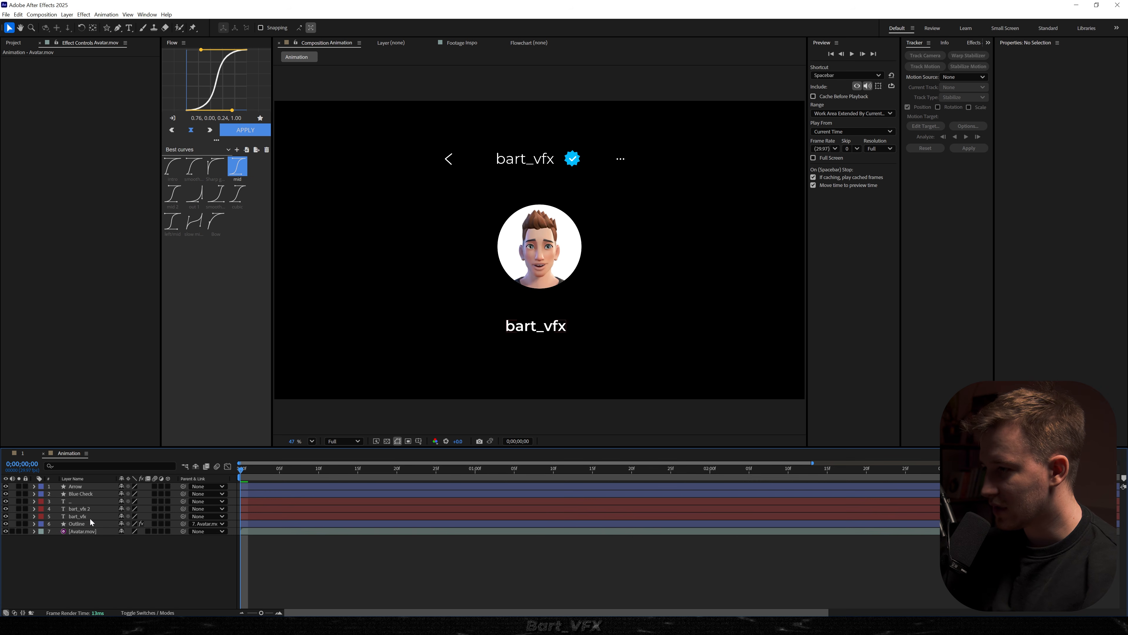
Keyframe the avatar's position to rise from Y 2052 at frame 0 to Y 1080 at frame 12
click(84, 532)
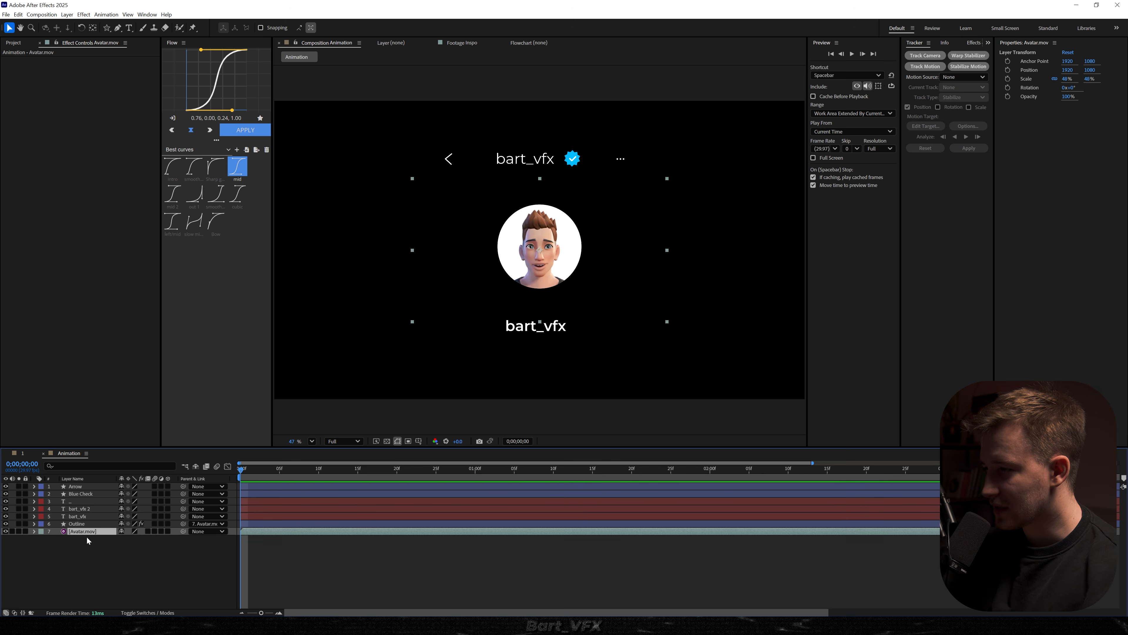
key(p)
click(57, 539)
drag(241, 538, 334, 538)
drag(142, 539, 522, 543)
drag(566, 544, 565, 544)
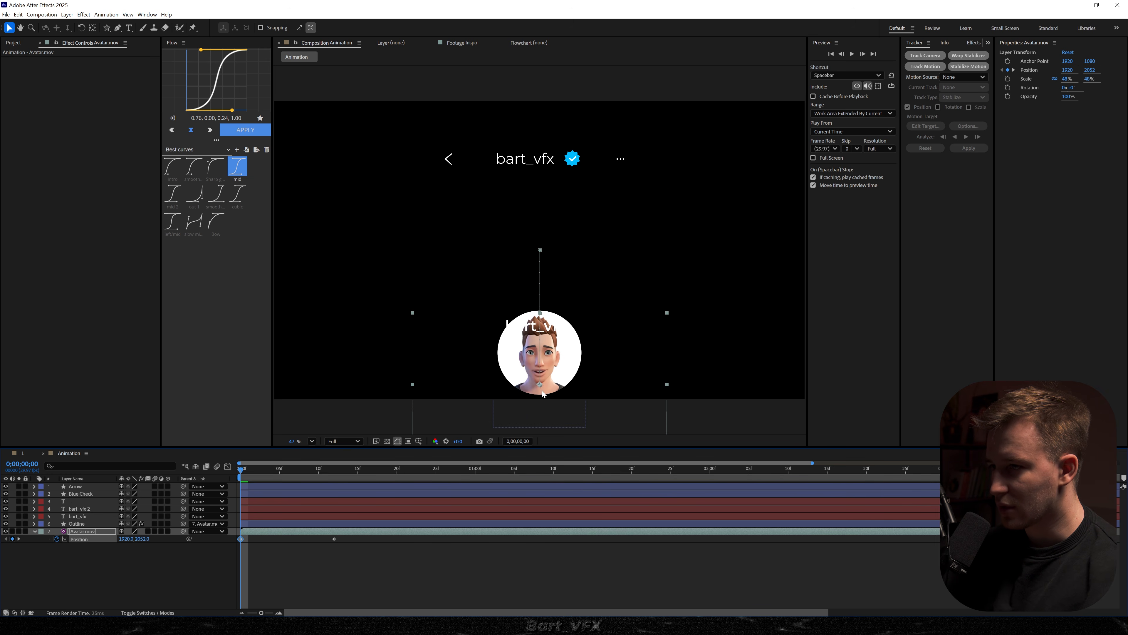
Preview the avatar's slide-up animation
click(422, 565)
key(space)
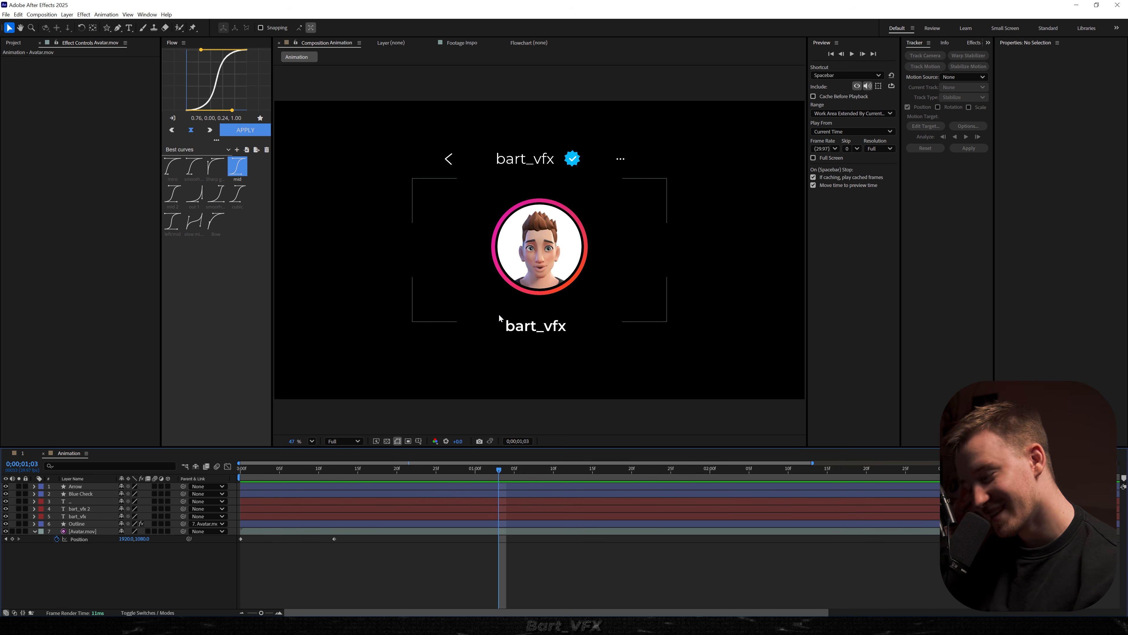
key(space)
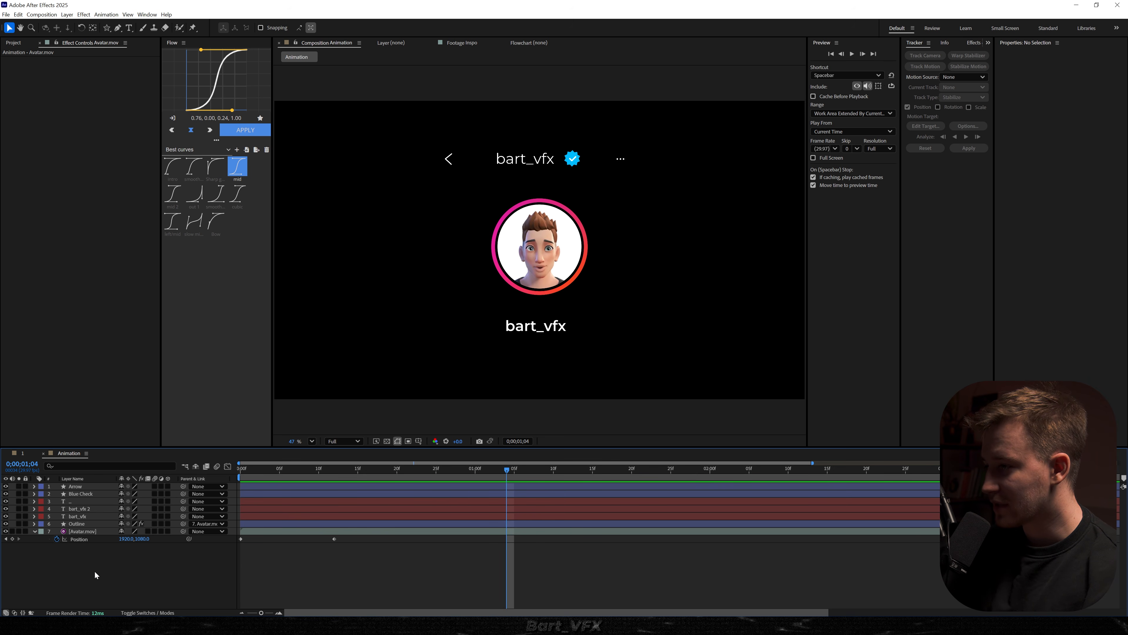
Paste the copied expression onto the avatar's Position property and play back the motion
click(53, 536)
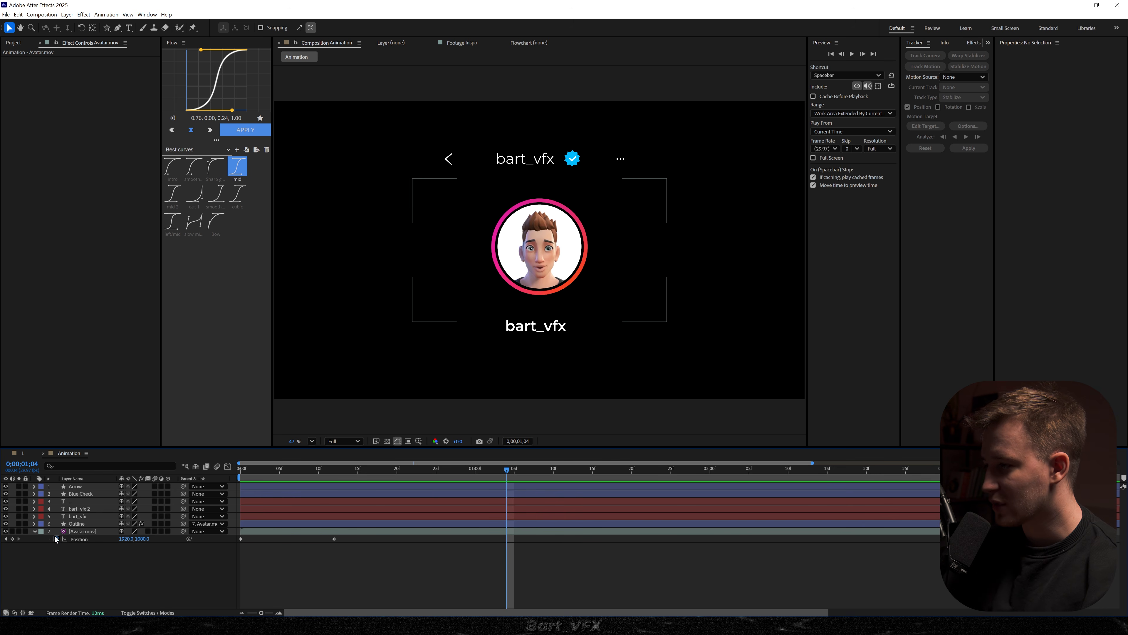
alt+click(57, 539)
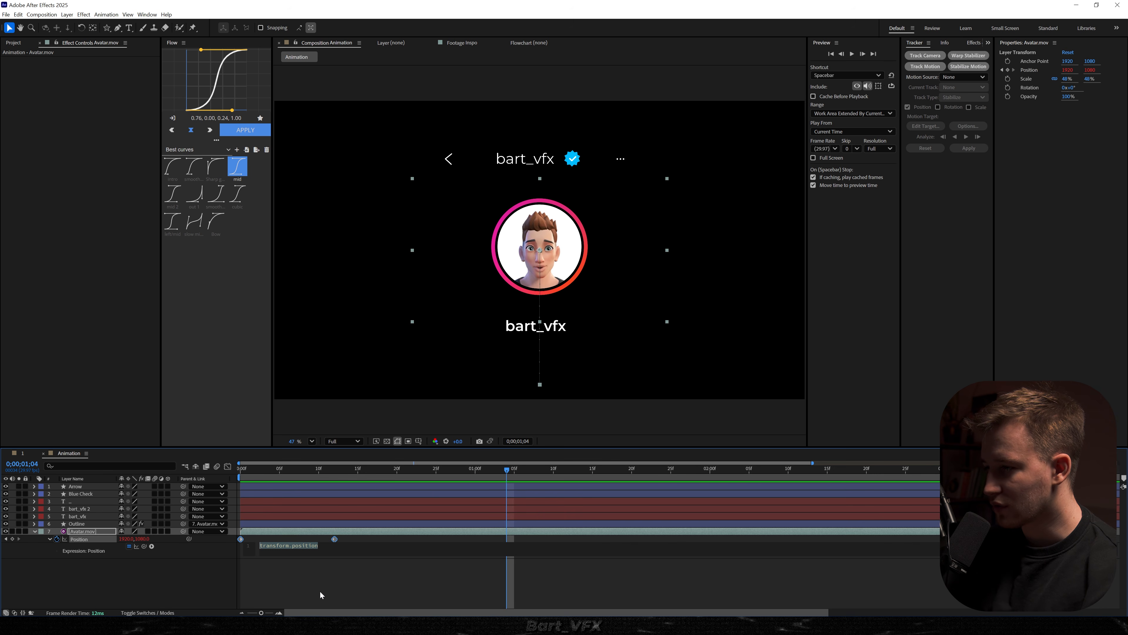
key(ctrl+v)
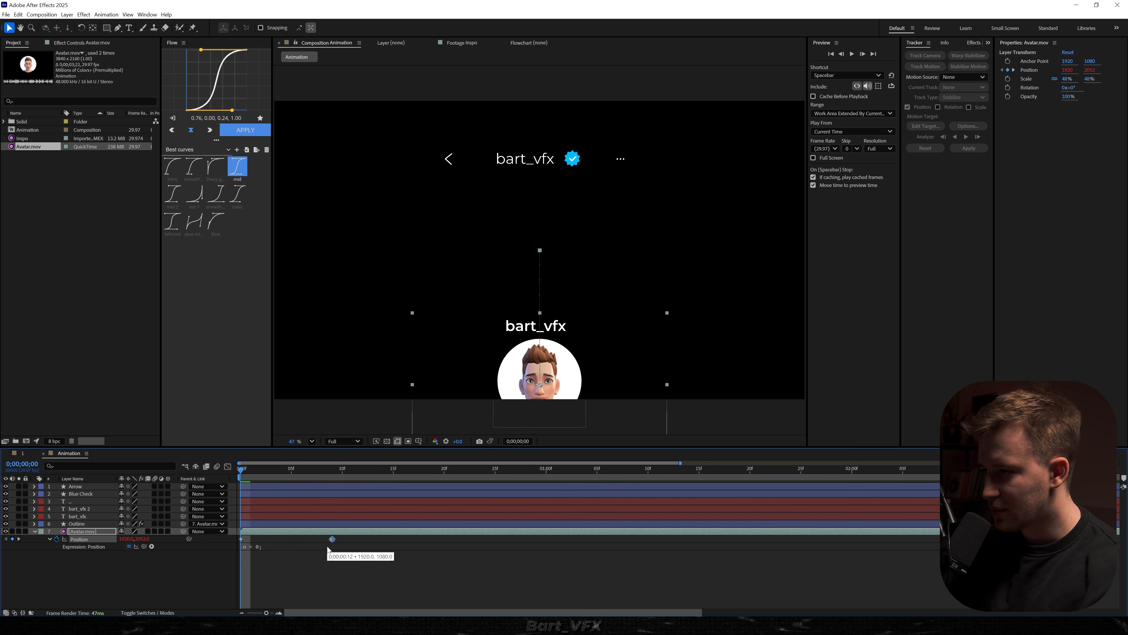
key(space)
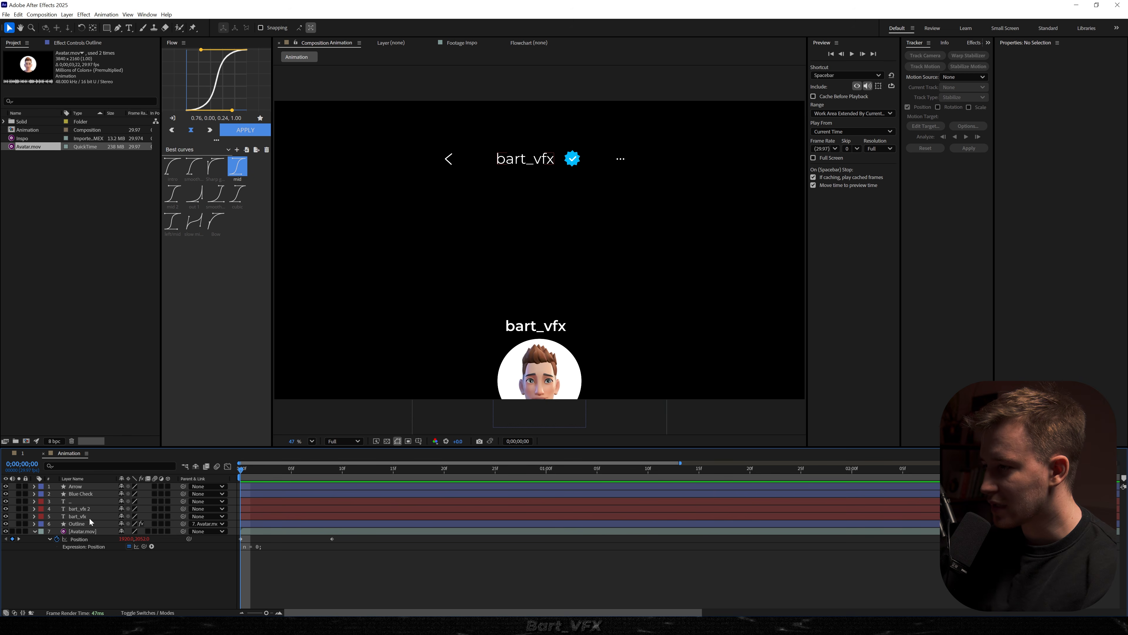
Keyframe Position on the arrow, badge, dots and both username layers, rising from 693 px lower at frame 0 to their resting places at frame 9
click(85, 517)
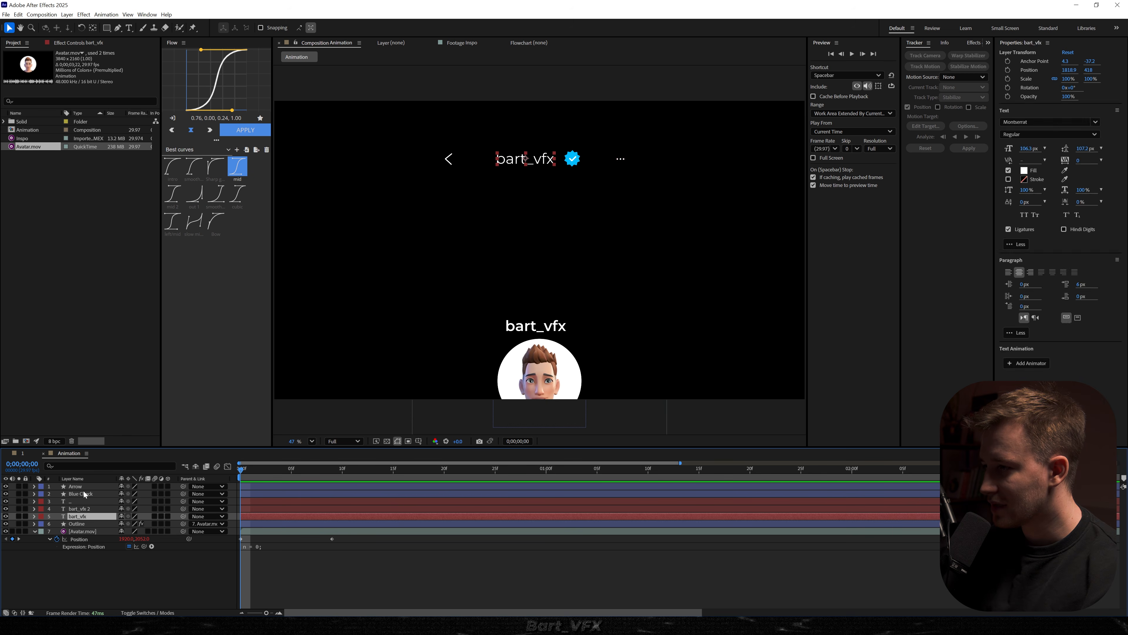
shift+click(85, 487)
key(p)
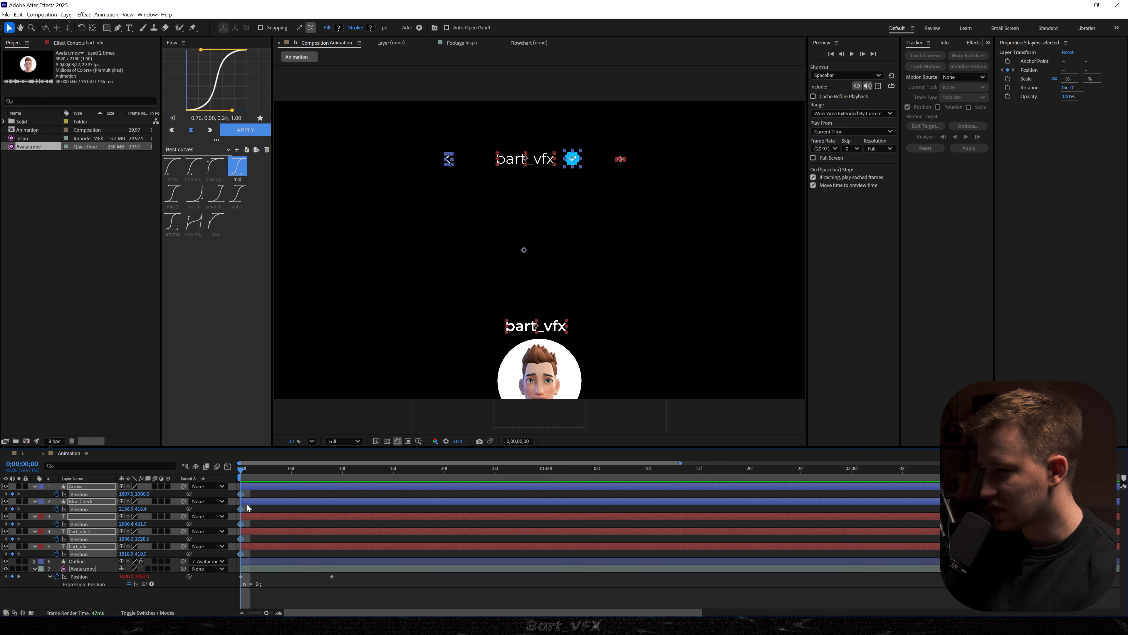
drag(142, 554, 471, 539)
Paste the copied expression onto the Position property of both username text layers
alt+click(57, 553)
key(ctrl+v)
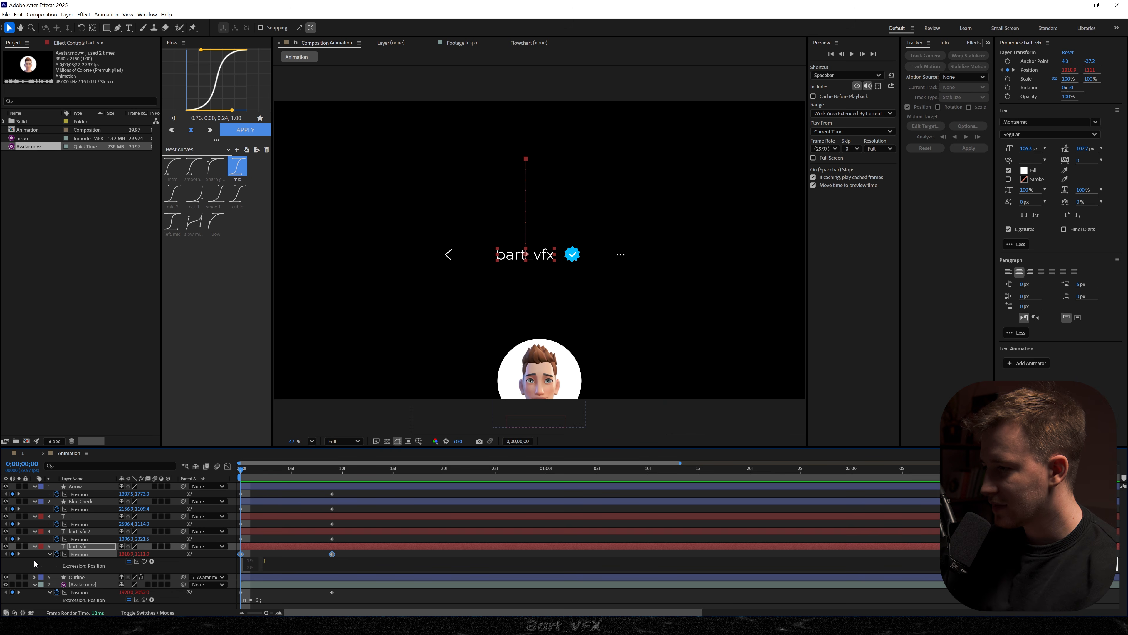
click(34, 560)
alt+click(57, 539)
key(ctrl+v)
click(41, 542)
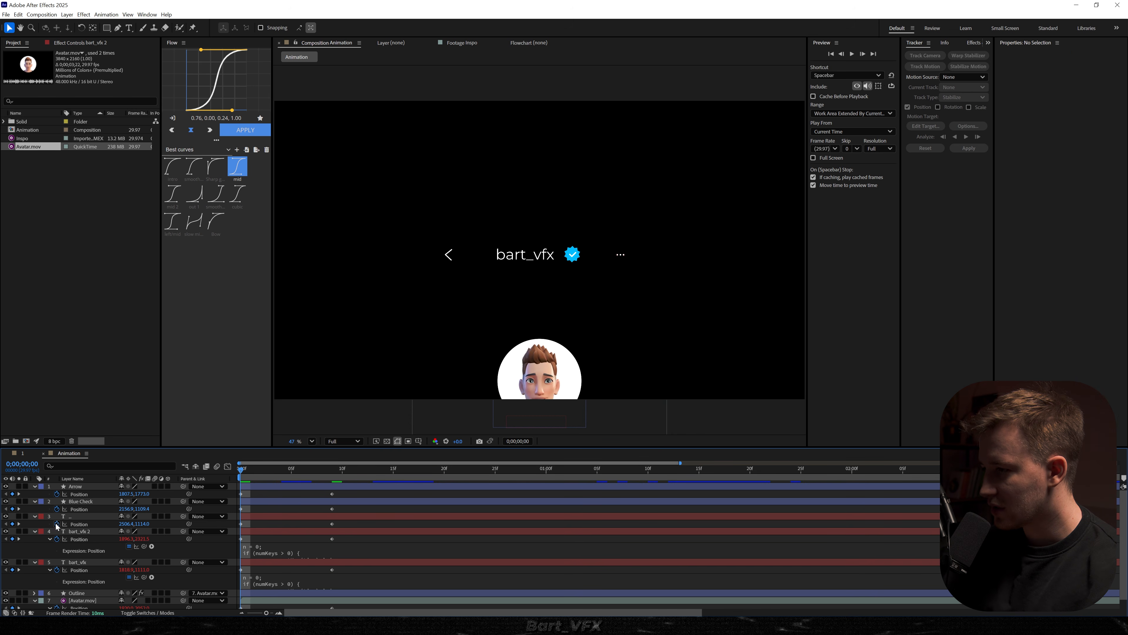
Paste the copied expression onto the Position of the dots, Blue Check and Arrow layers and play back the motion
alt+click(57, 524)
key(ctrl+v)
alt+click(57, 508)
key(ctrl+v)
click(40, 517)
alt+click(57, 494)
key(ctrl+v)
click(31, 508)
key(space)
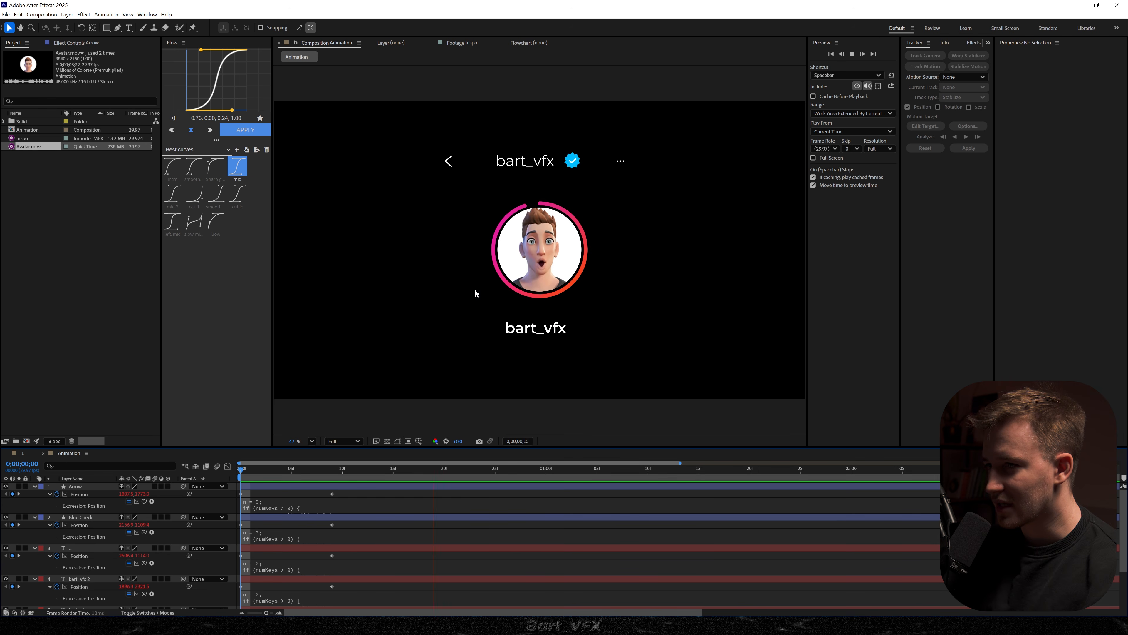
Delay the Position keyframes of the arrow, badge, dots and both username layers by four frames, to frames 4 and 13
key(ctrl+a)
key(u)
click(349, 523)
drag(244, 469, 201, 501)
drag(351, 555, 283, 497)
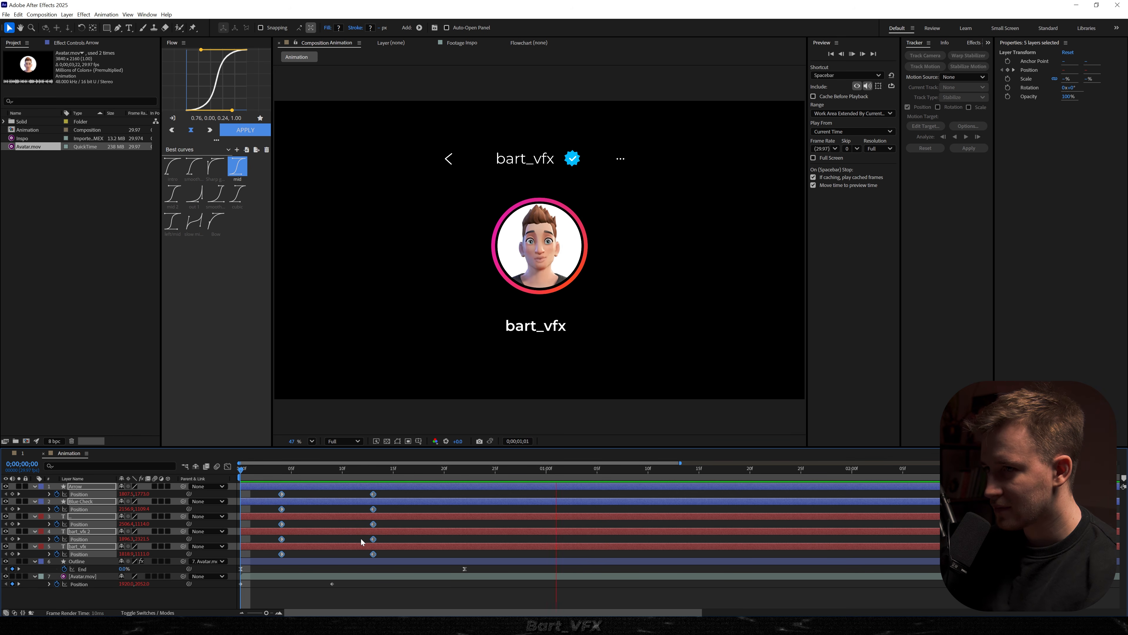
Keyframe the Opacity of the Arrow, Blue Check and dots layers from 0 % at frame 9 to 100 % at frame 12
drag(373, 466, 332, 471)
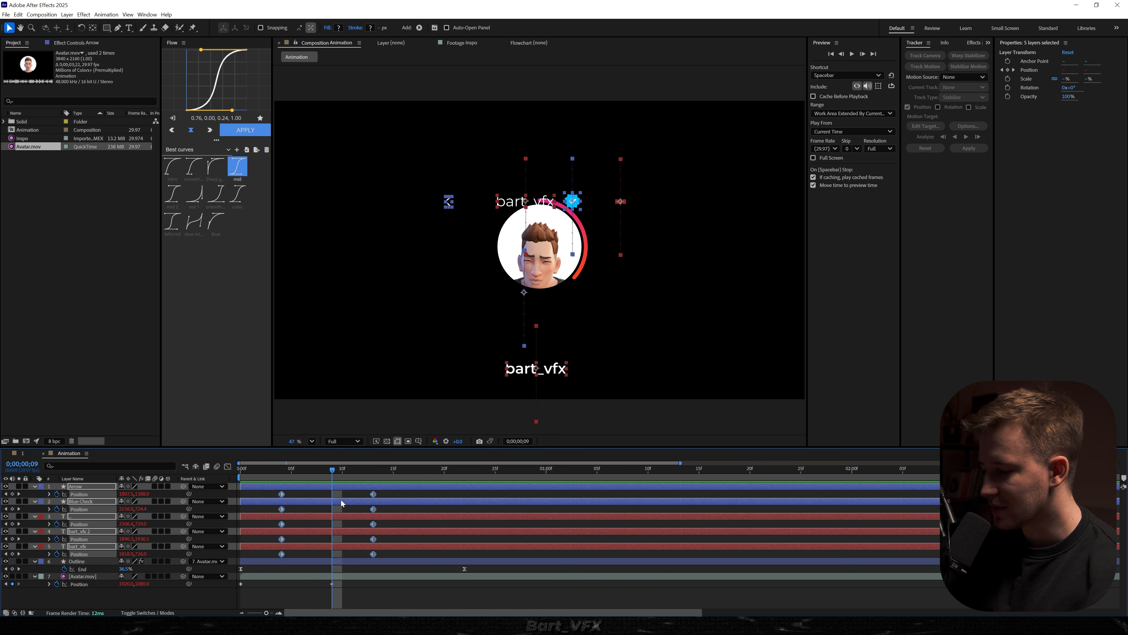
click(314, 548)
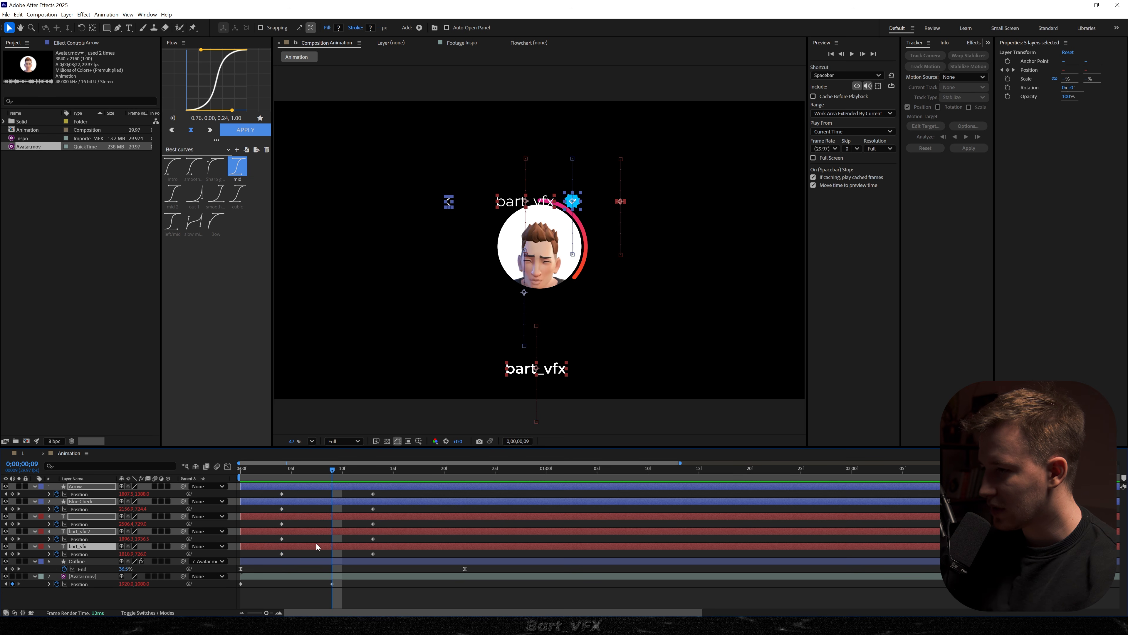
click(358, 516)
shift+click(347, 487)
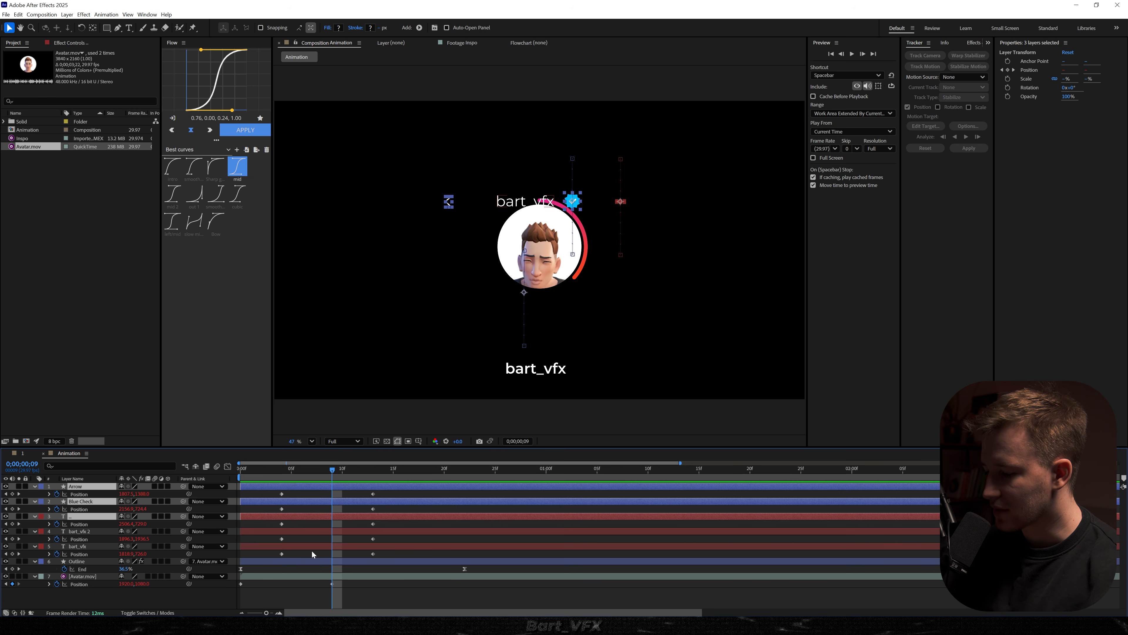
key(shift+t)
drag(351, 523, 362, 523)
drag(124, 526, 76, 525)
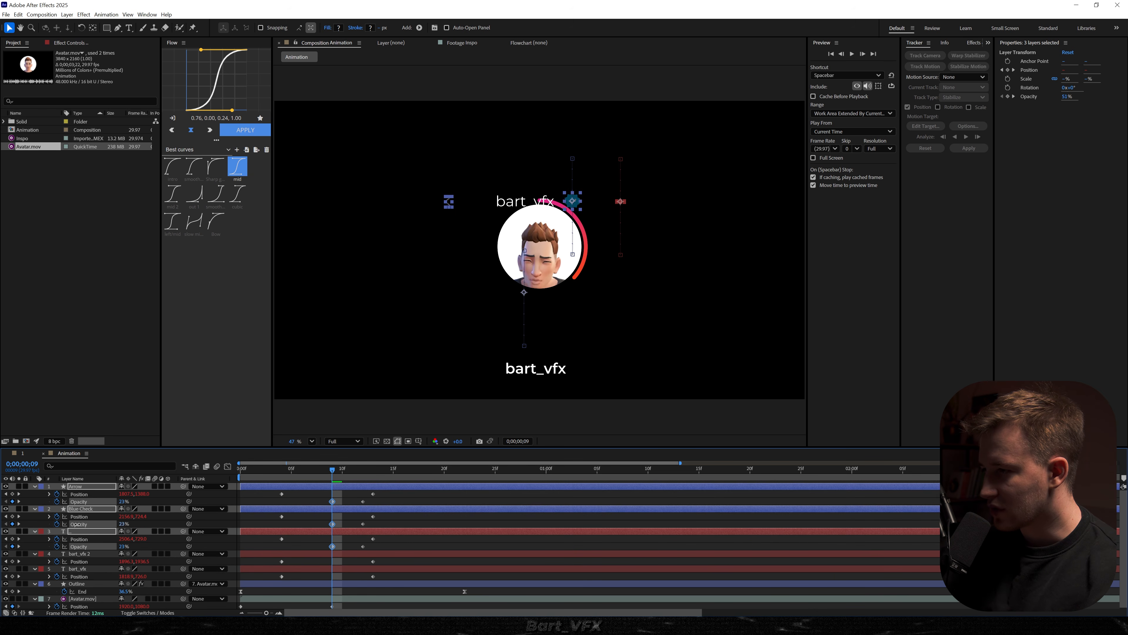
Apply Easy Ease to the Opacity keyframes of the arrow, badge and dots and preview the fade-in
drag(311, 494, 368, 560)
key(F9)
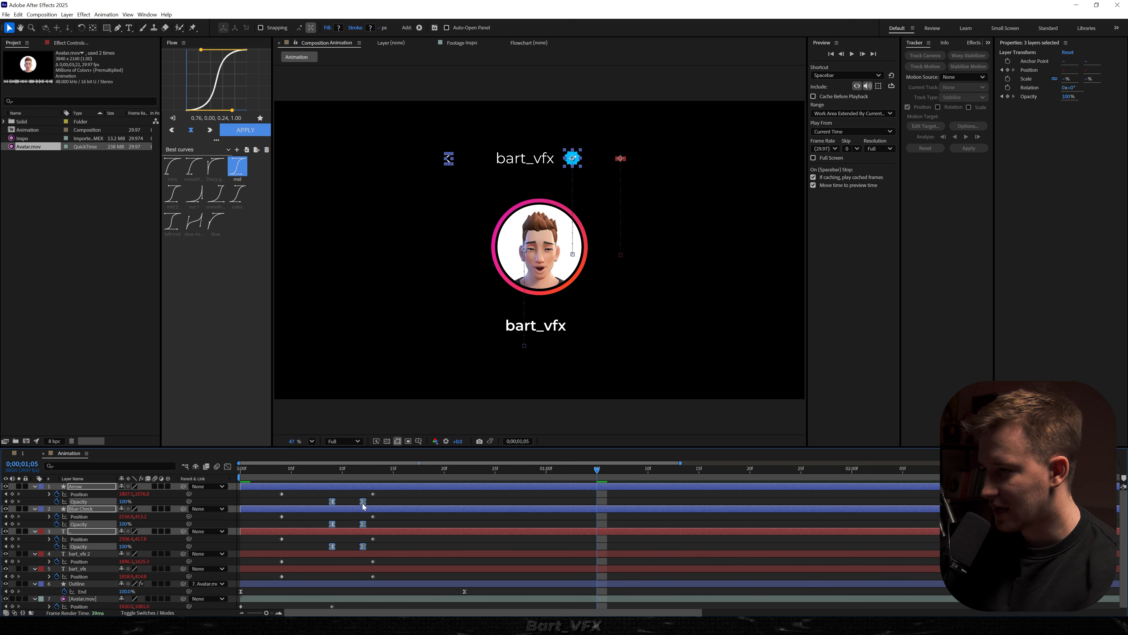
click(305, 477)
key(space)
key(space)
mouse_move(366, 473)
mouse_down()
mouse_move(303, 475)
mouse_move(363, 462)
mouse_up()
key(F2)
key(u)
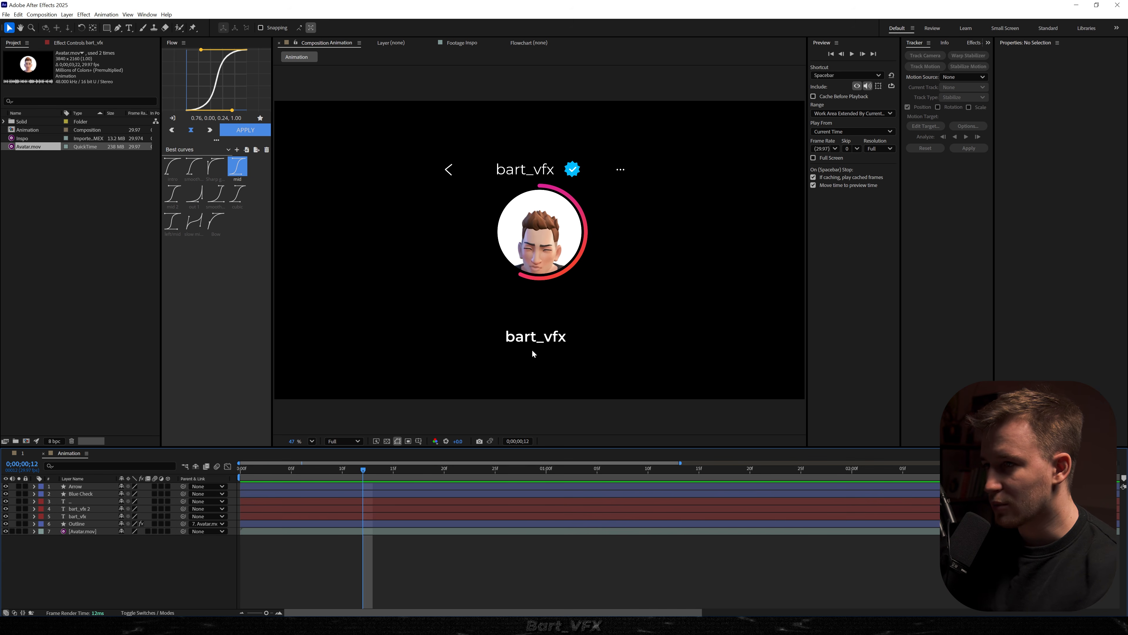
Apply the Typewriter preset to the header username text starting at frame 10 and preview it
click(83, 516)
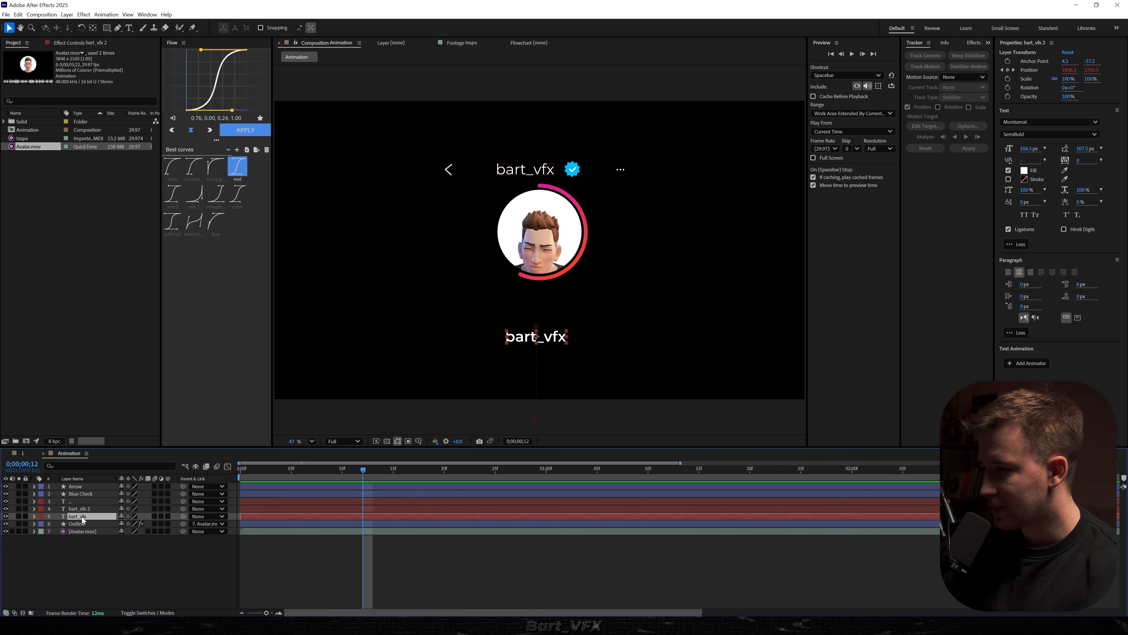
click(346, 469)
key(ctrl+space)
text(typew)
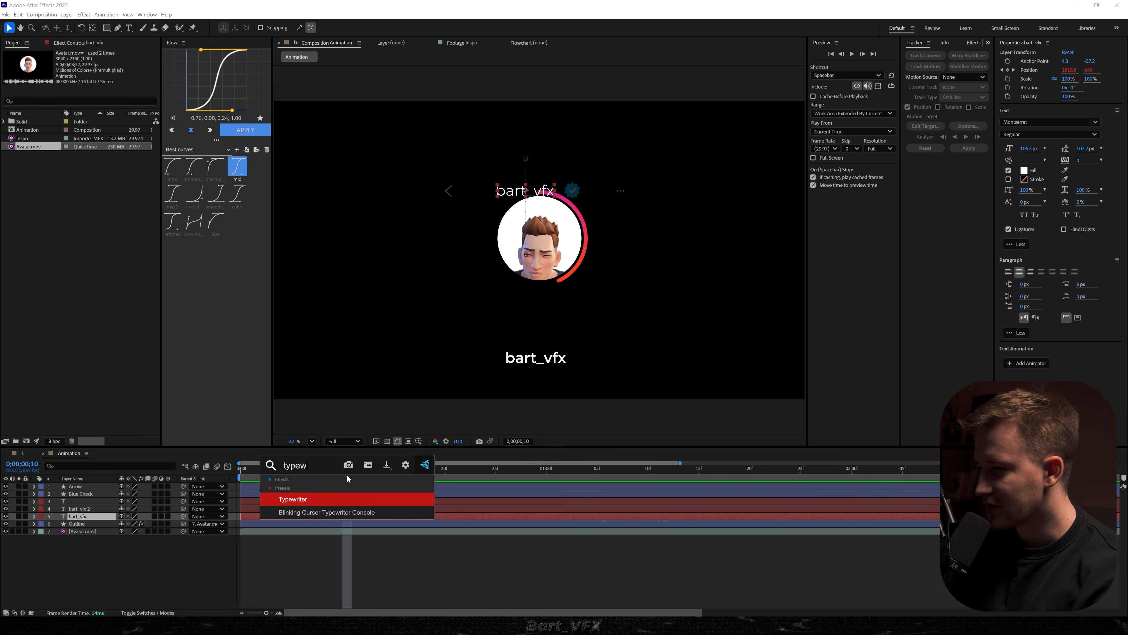
key(Return)
key(space)
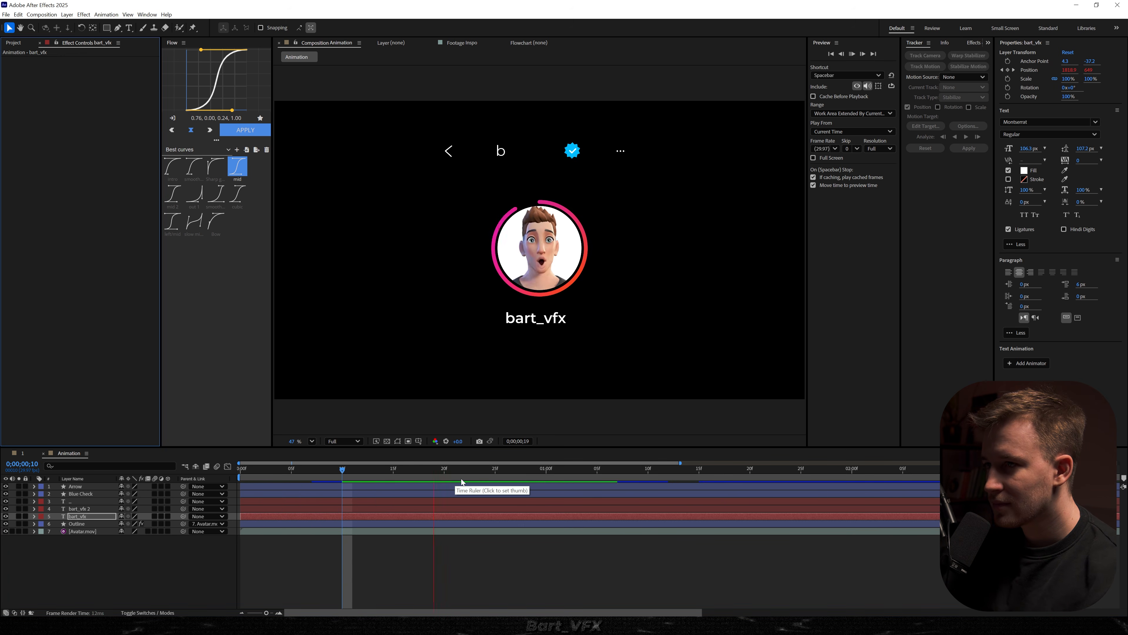
Retime the header username's Range Selector Start keyframes to frame 8 and 0;00;01;01 and play back the faster typing
click(403, 480)
key(u)
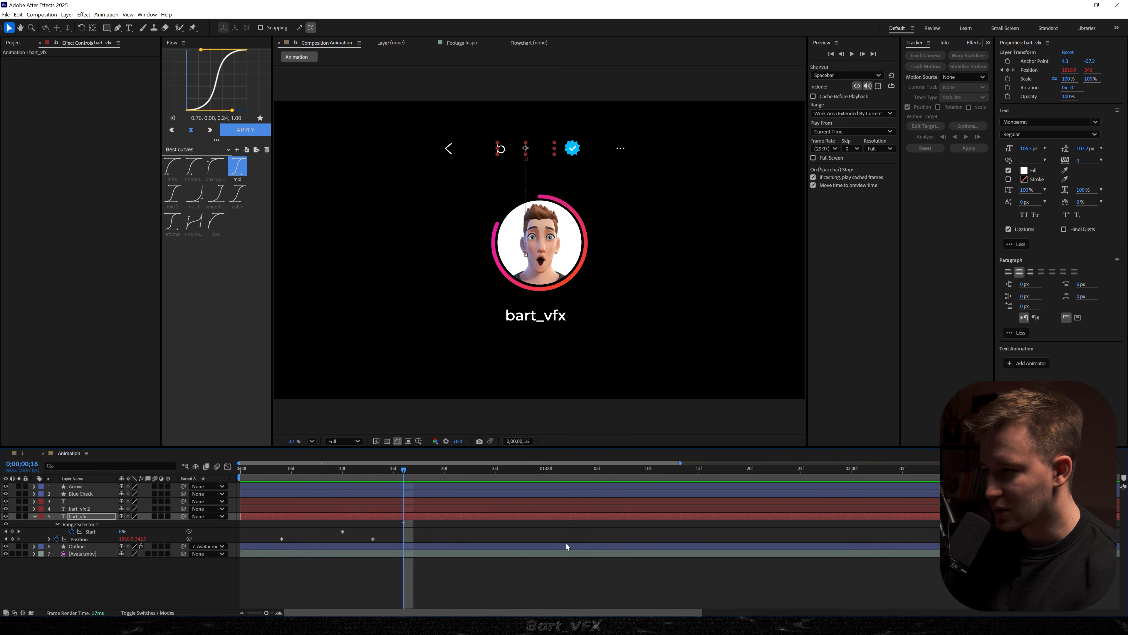
key(minus)
drag(674, 531, 357, 532)
click(277, 471)
key(space)
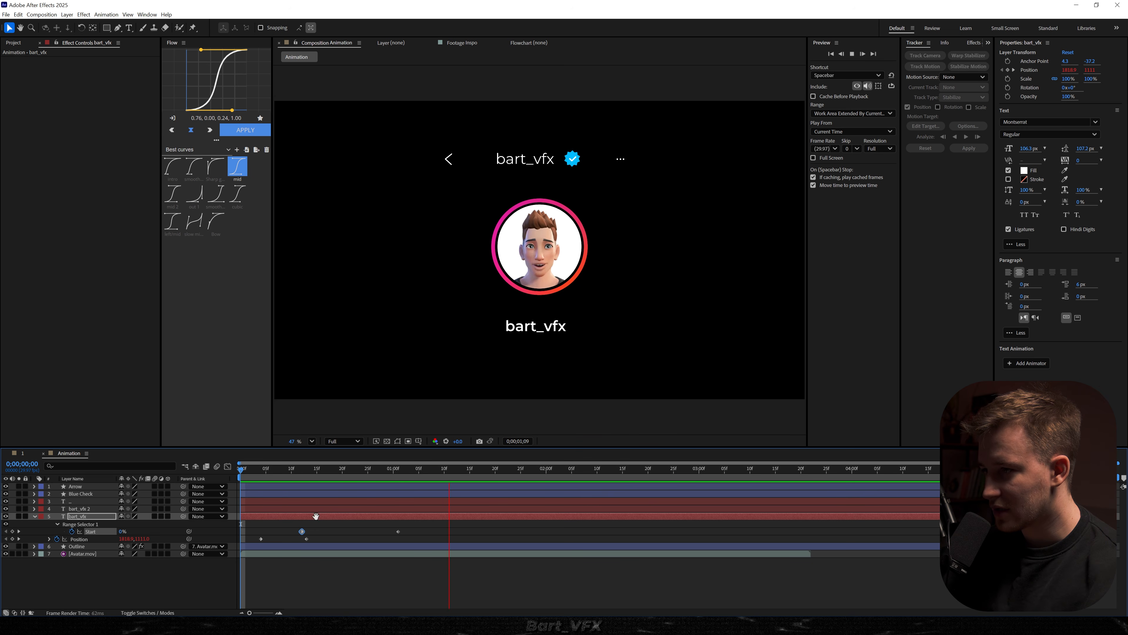
key(space)
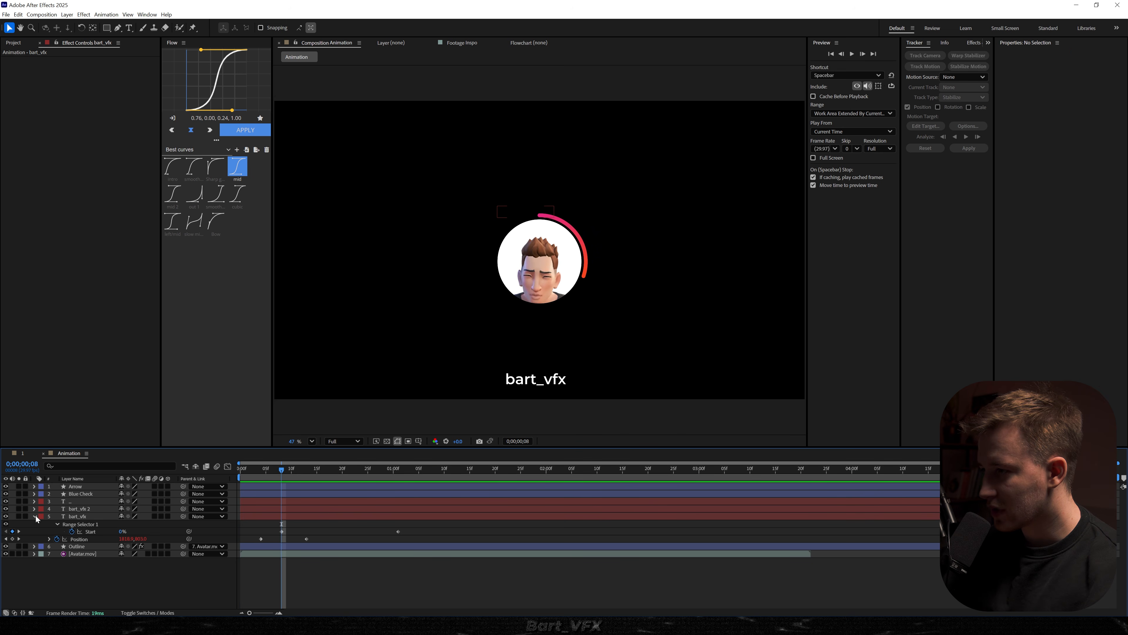
Copy the header username's typewriter Animator onto the username text below the avatar at frame 8 and preview both
click(35, 516)
click(35, 516)
click(71, 554)
click(284, 526)
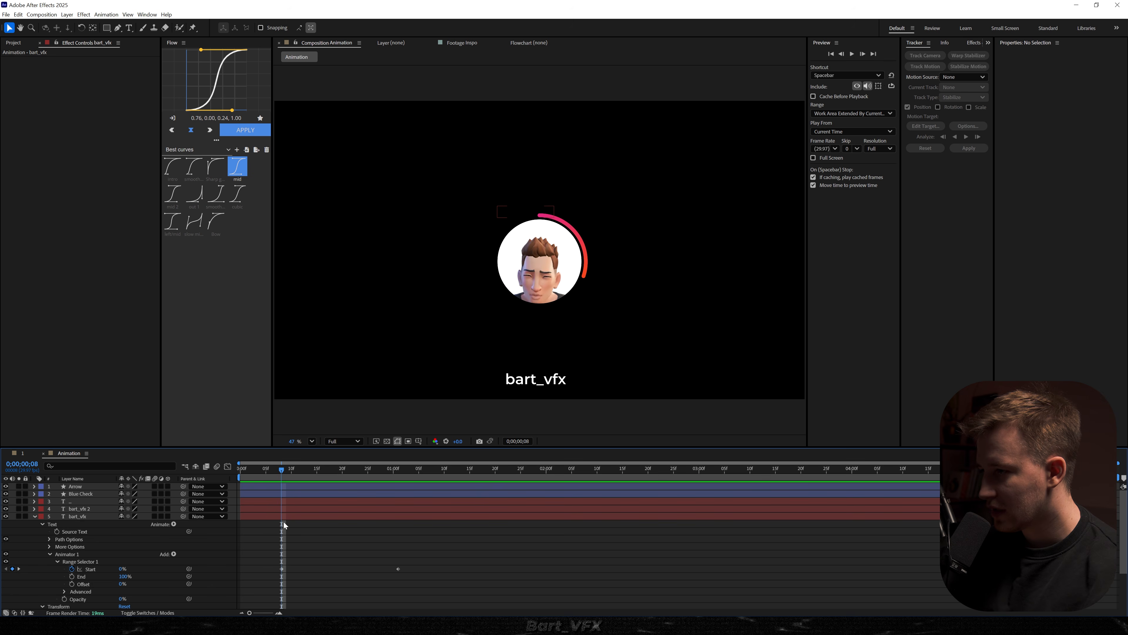
click(286, 509)
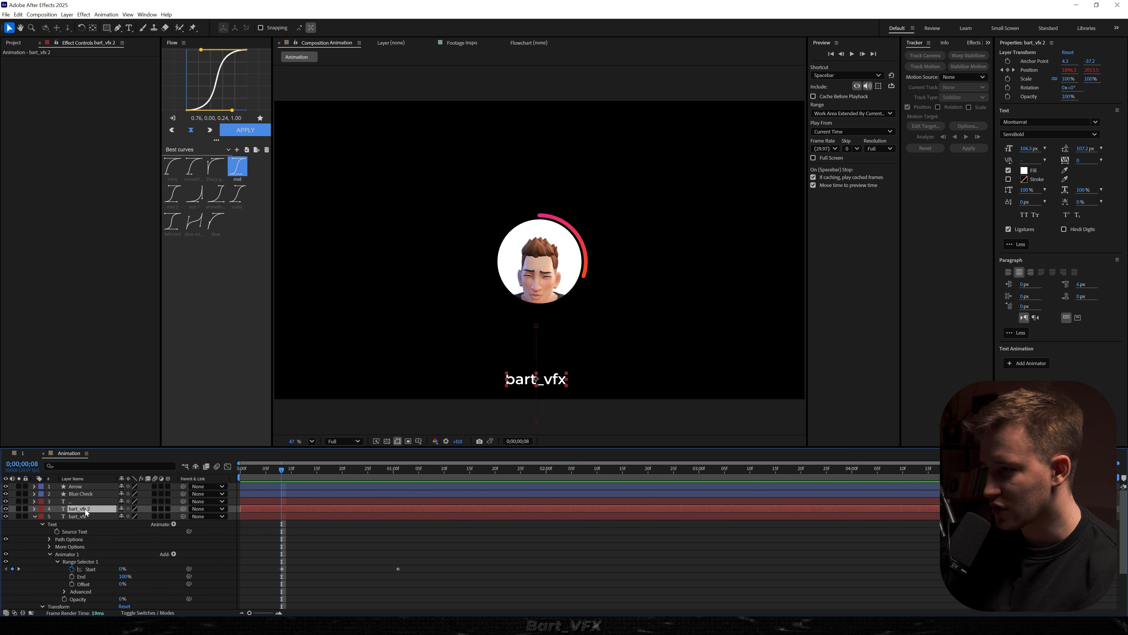
key(space)
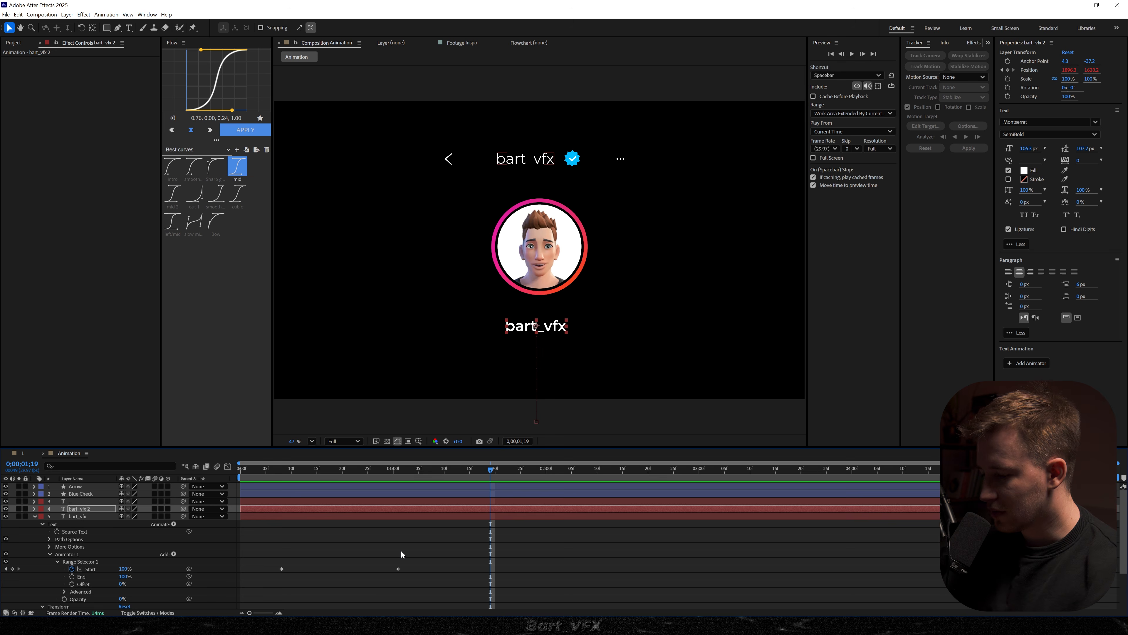
key(u)
shift+click(398, 591)
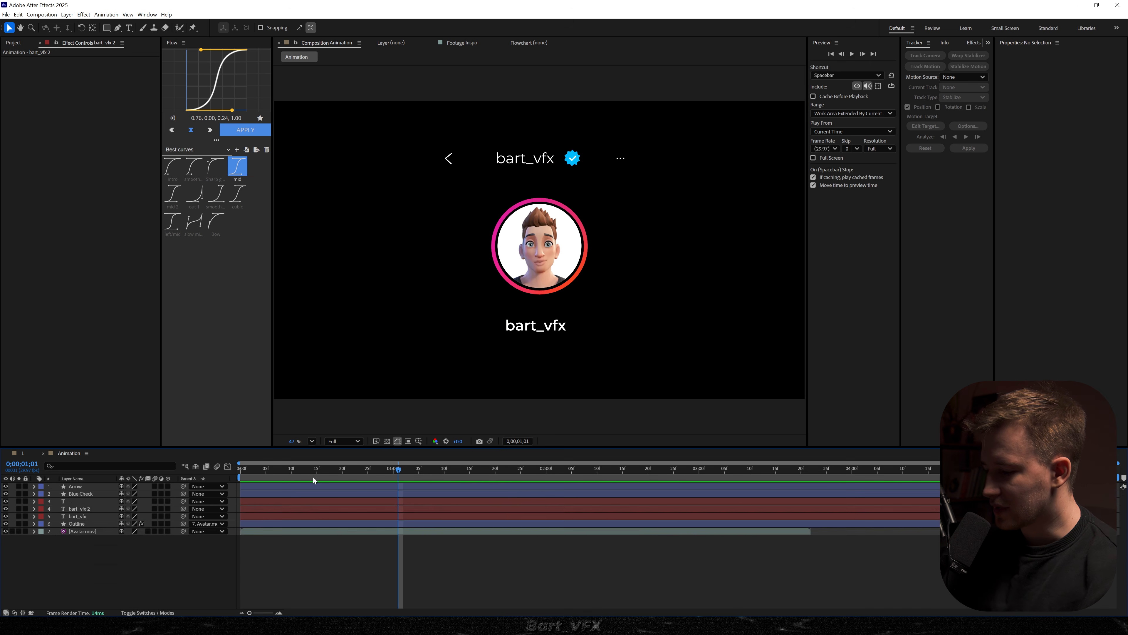
Move the Arrow's Position keyframes one frame earlier, to frames 3 and 12, and preview the offset
key(p)
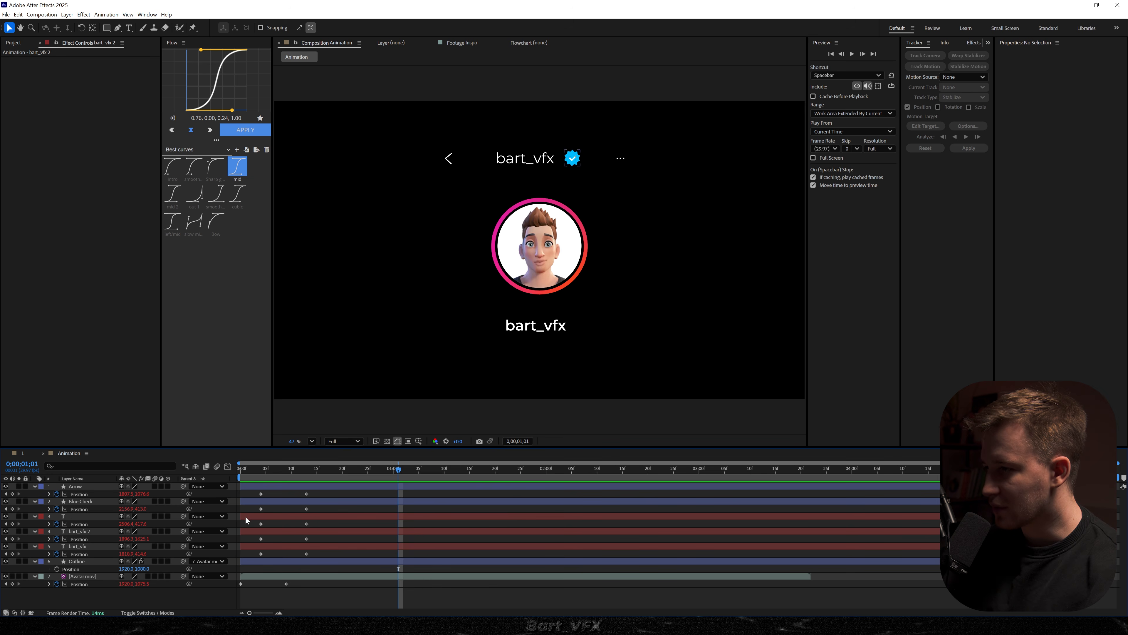
scroll(273, 526, up, 1)
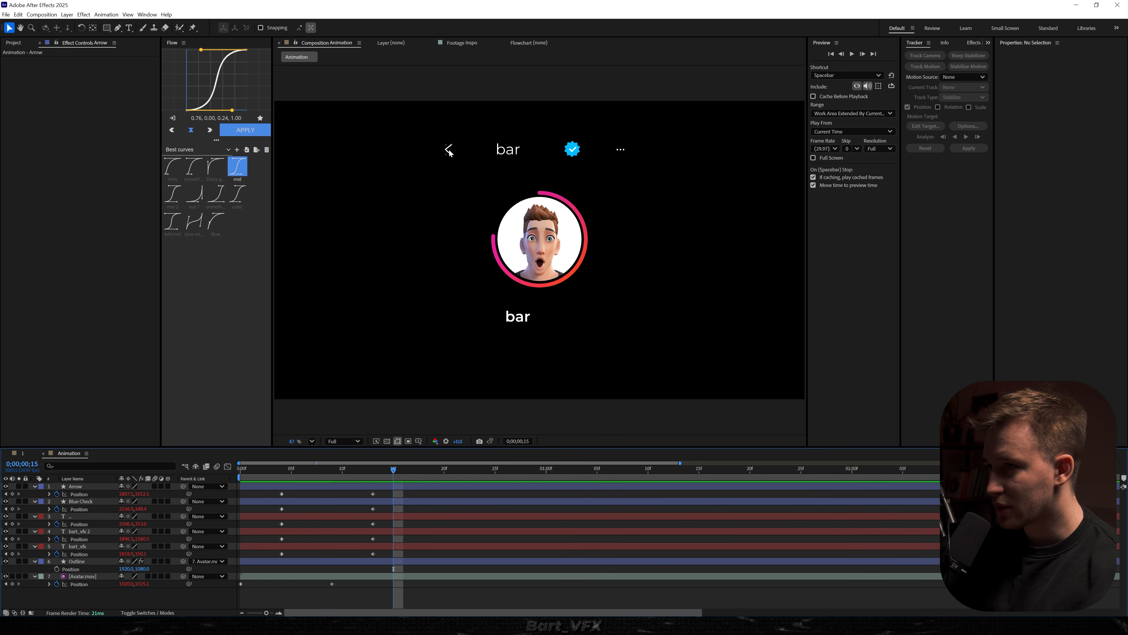
click(449, 150)
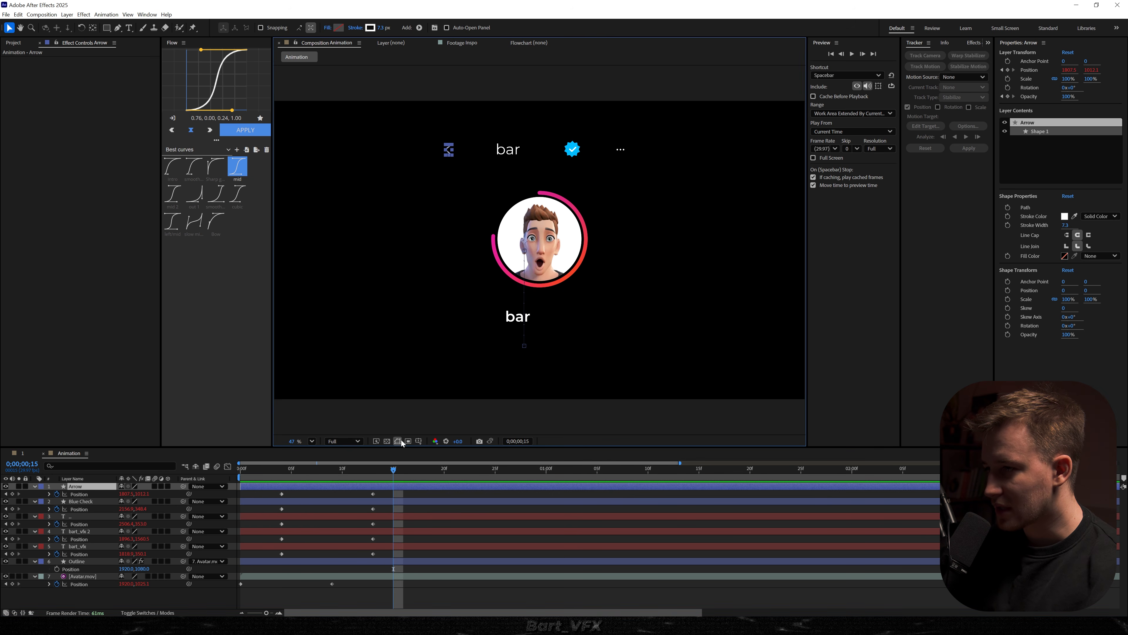
drag(386, 495, 269, 497)
key(space)
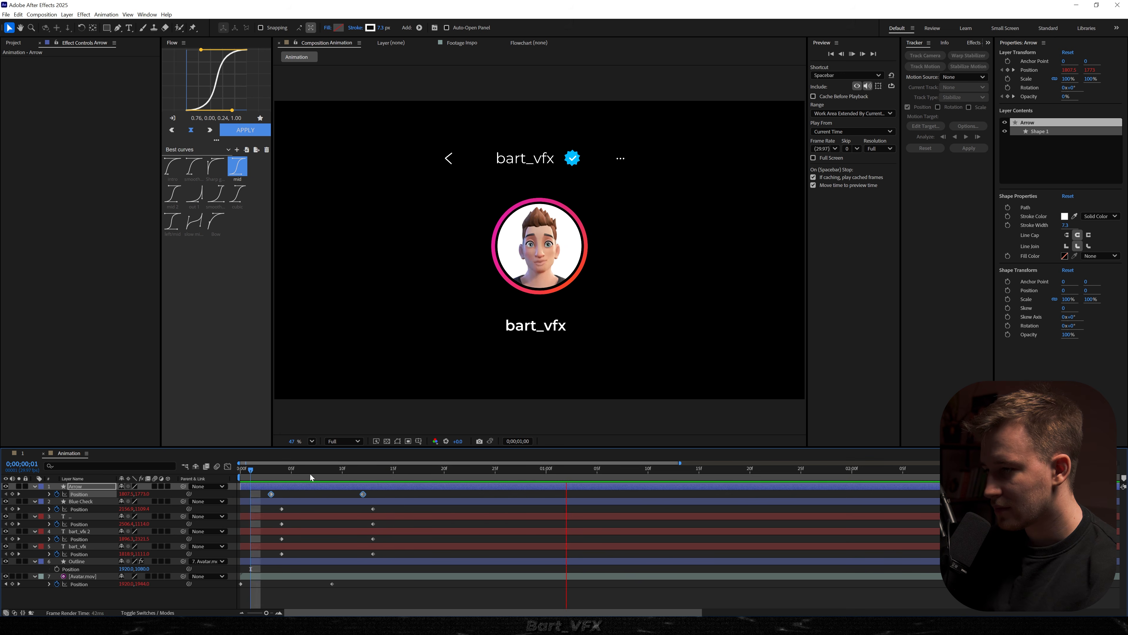
key(space)
click(258, 475)
key(space)
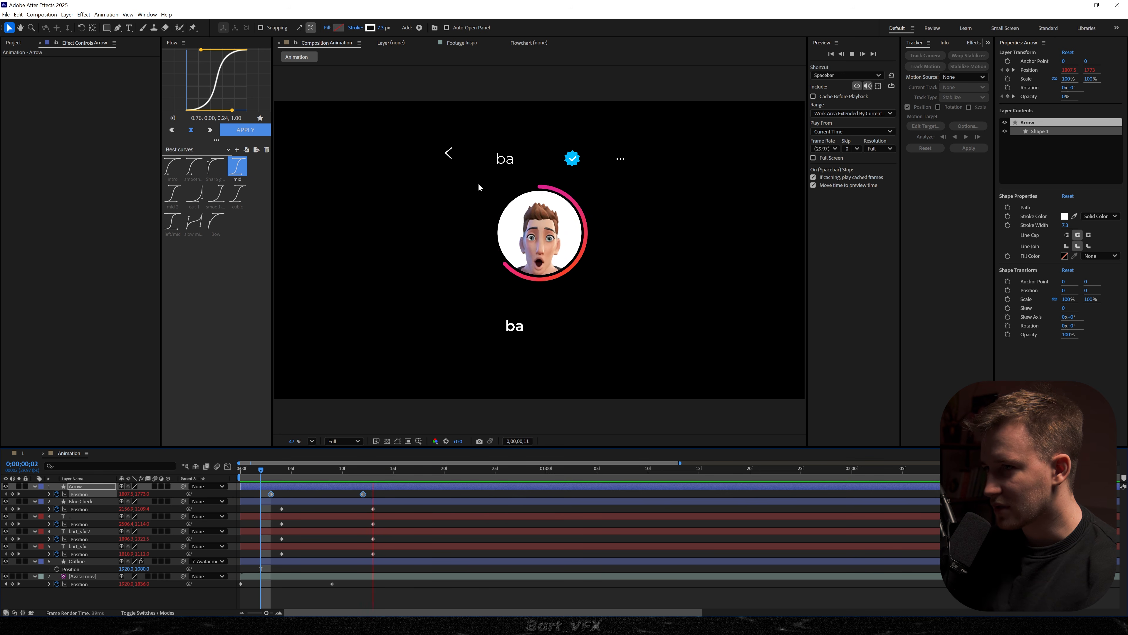
key(space)
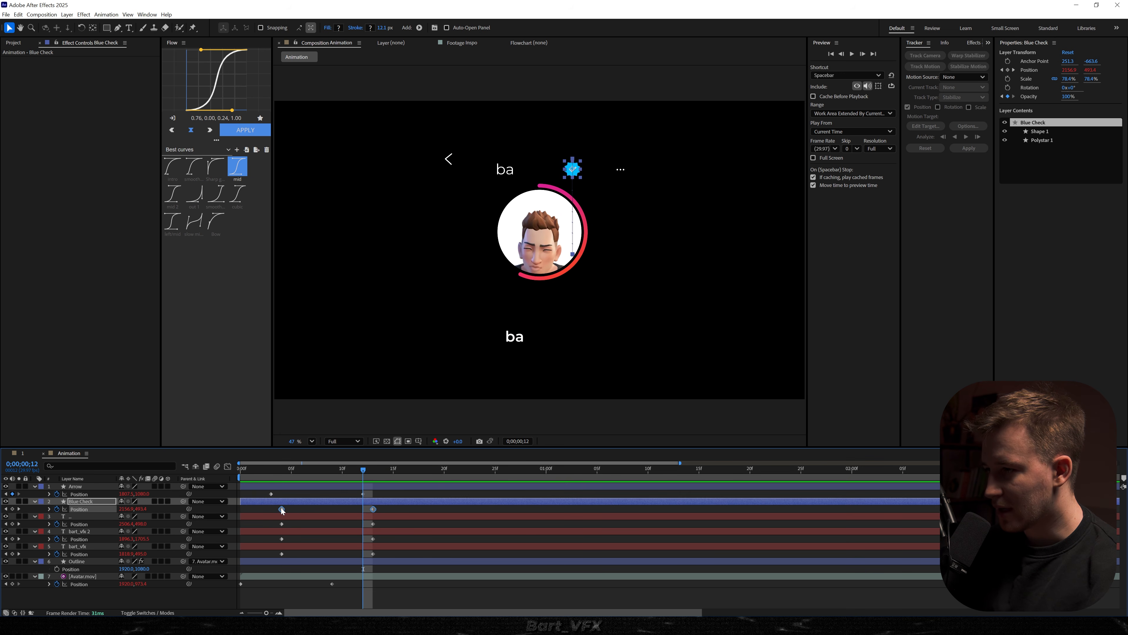
Stagger the Position keyframes of the Blue Check to frames 5 and 14 and the dots to frames 6 and 15, then preview
drag(286, 511, 296, 511)
click(101, 517)
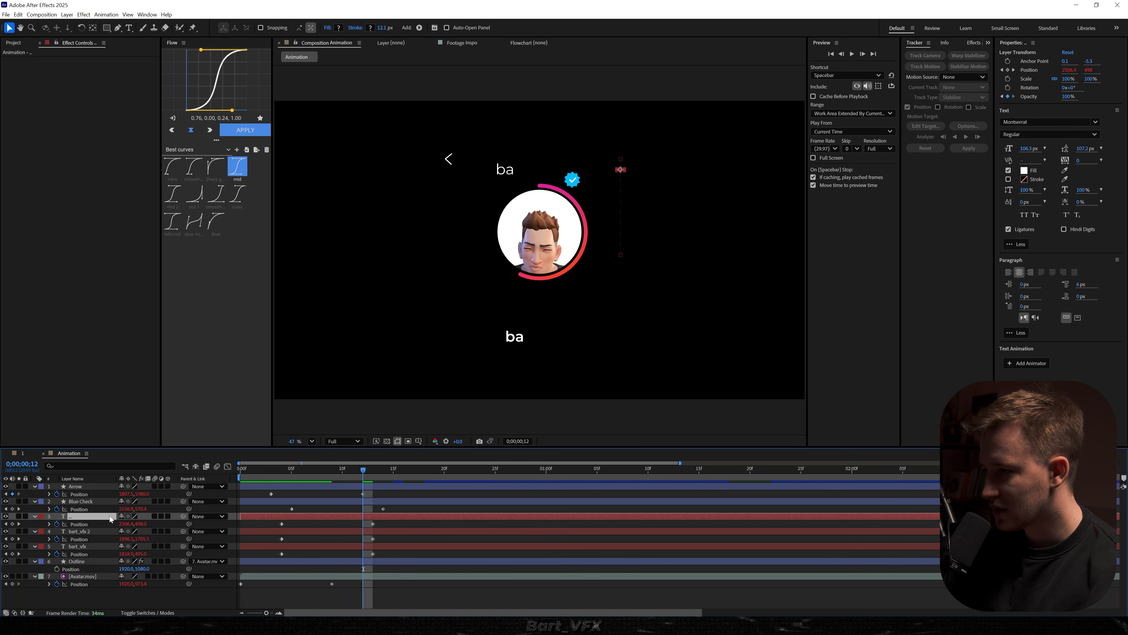
drag(393, 521, 303, 521)
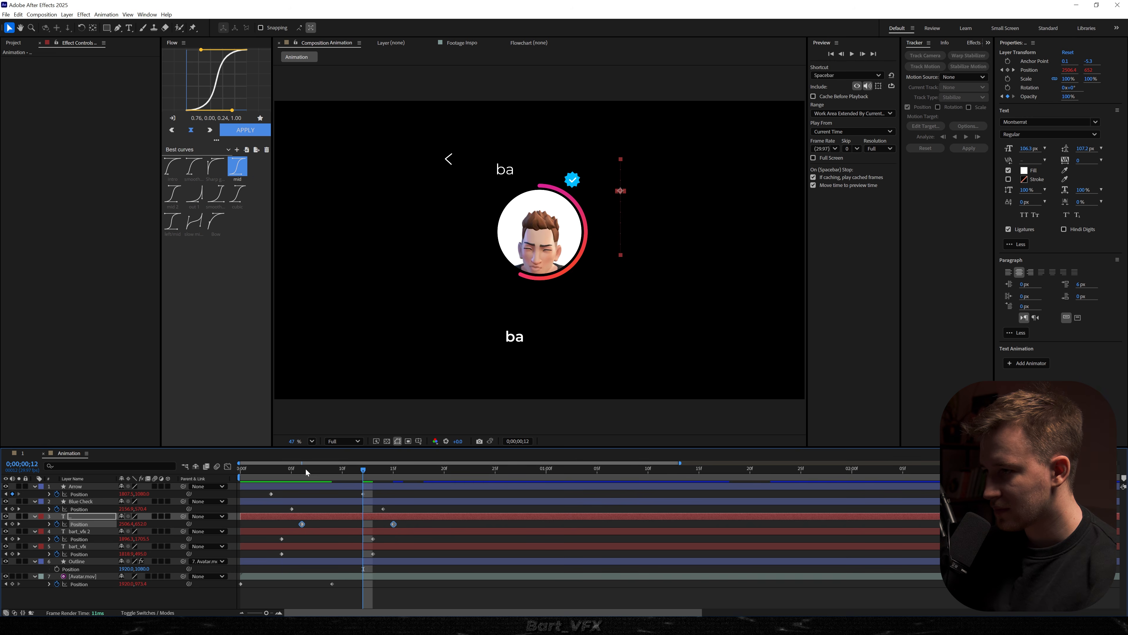
drag(306, 468, 231, 477)
key(space)
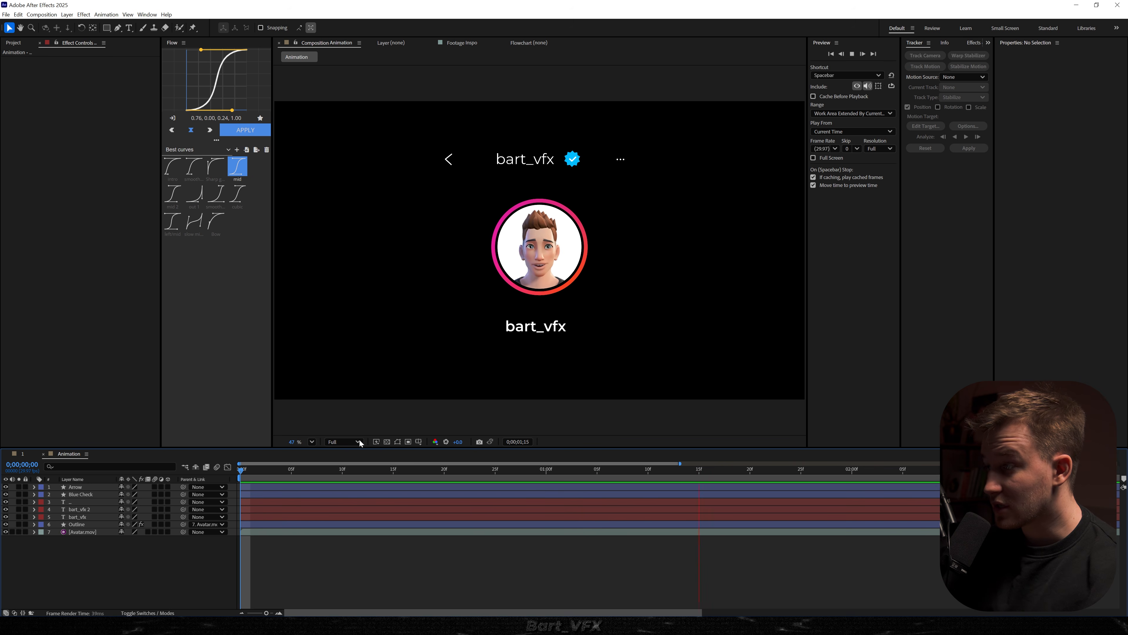
key(space)
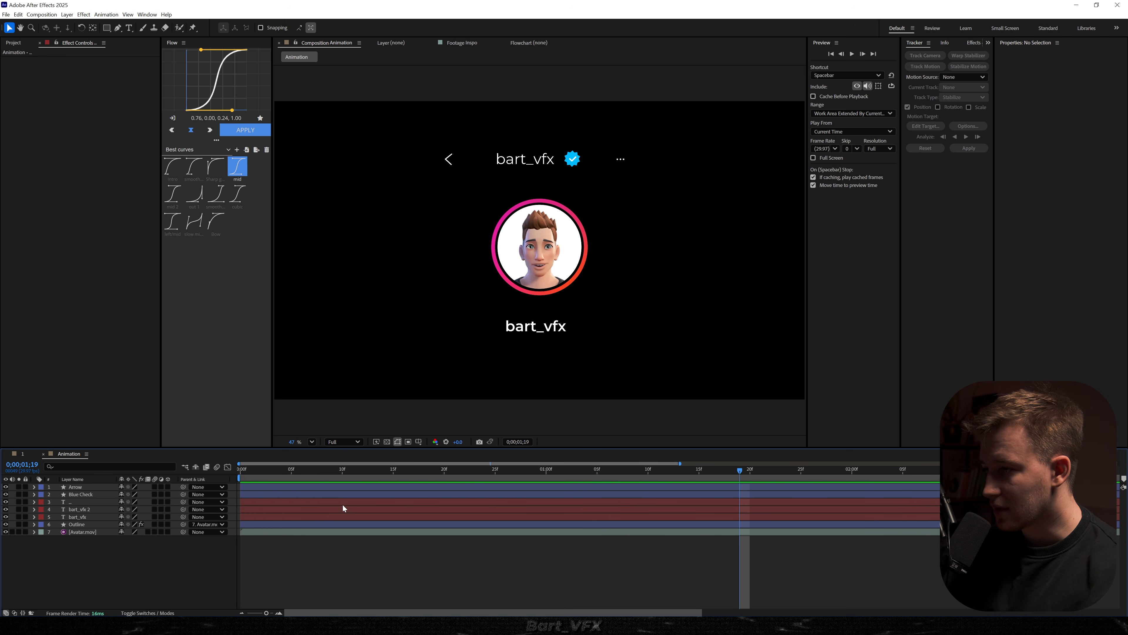
Move the ending Position keyframes of all sliding layers, including the avatar, two frames earlier and play back the faster animation
drag(81, 536, 78, 488)
key(p)
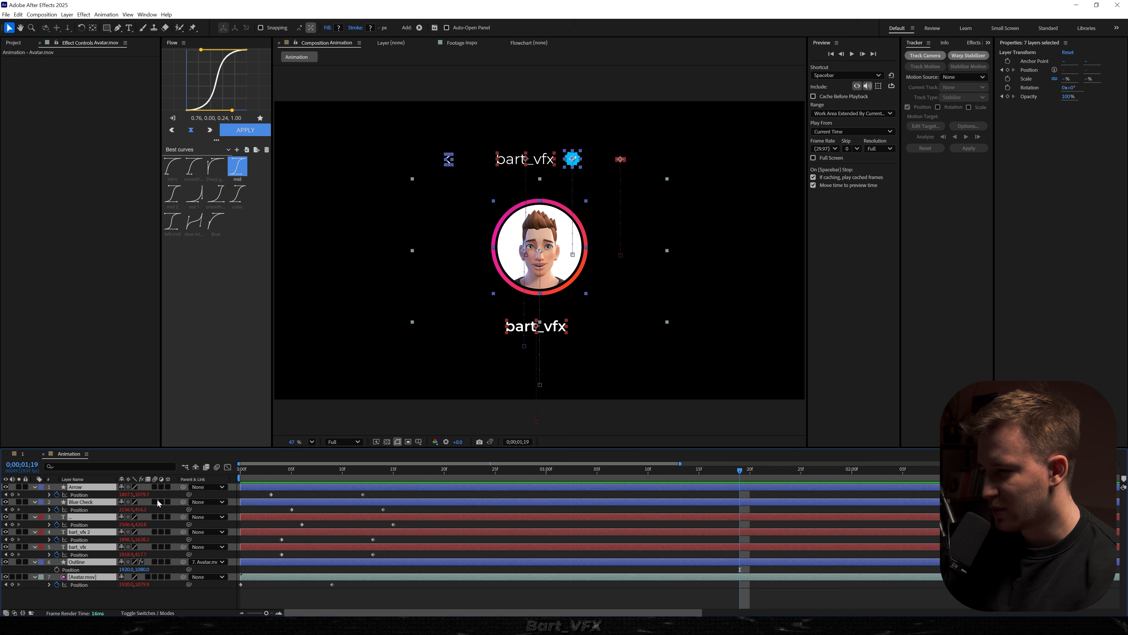
drag(326, 492, 466, 603)
drag(333, 585, 314, 584)
key(Home)
key(space)
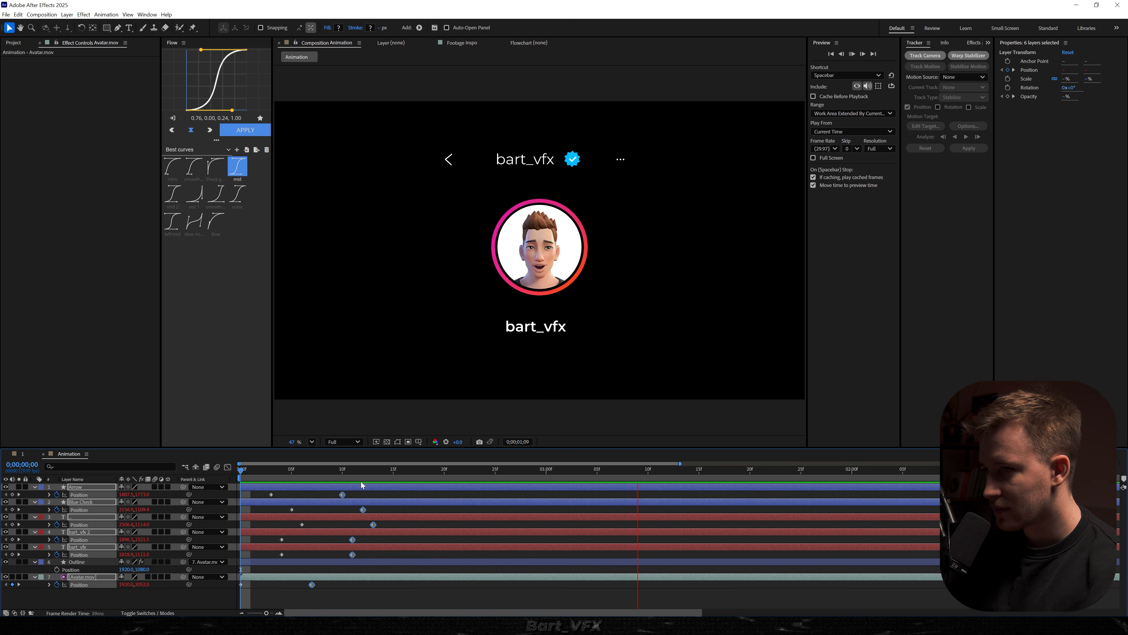
drag(320, 469, 182, 460)
key(space)
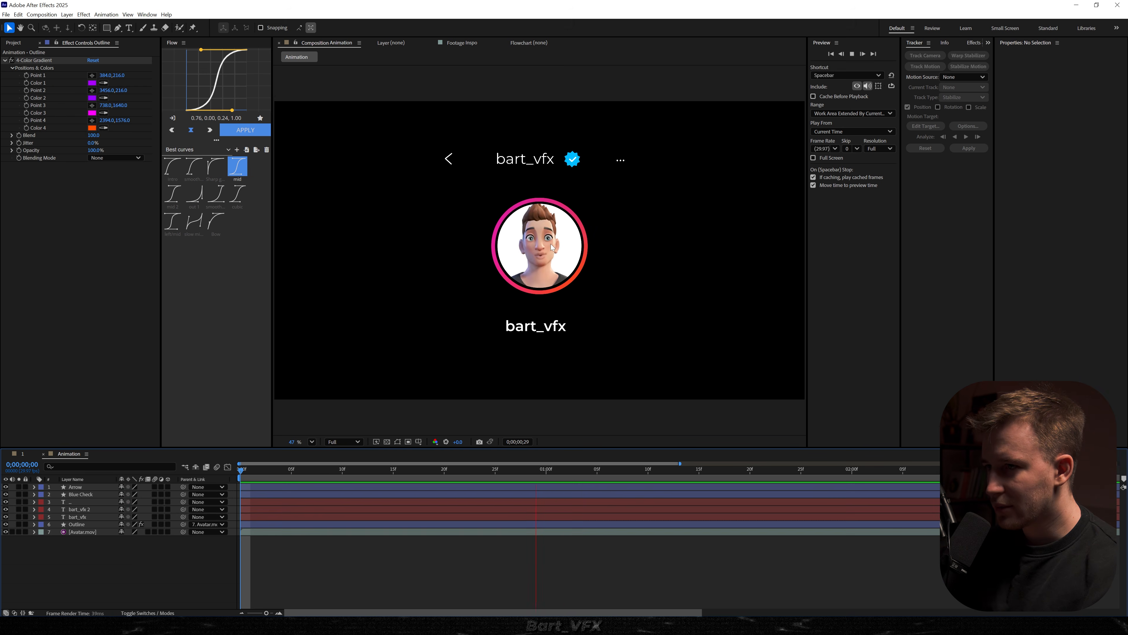
Move the Outline layer's ending End keyframe to 0;00;01;04 and preview the slower ring reveal
key(space)
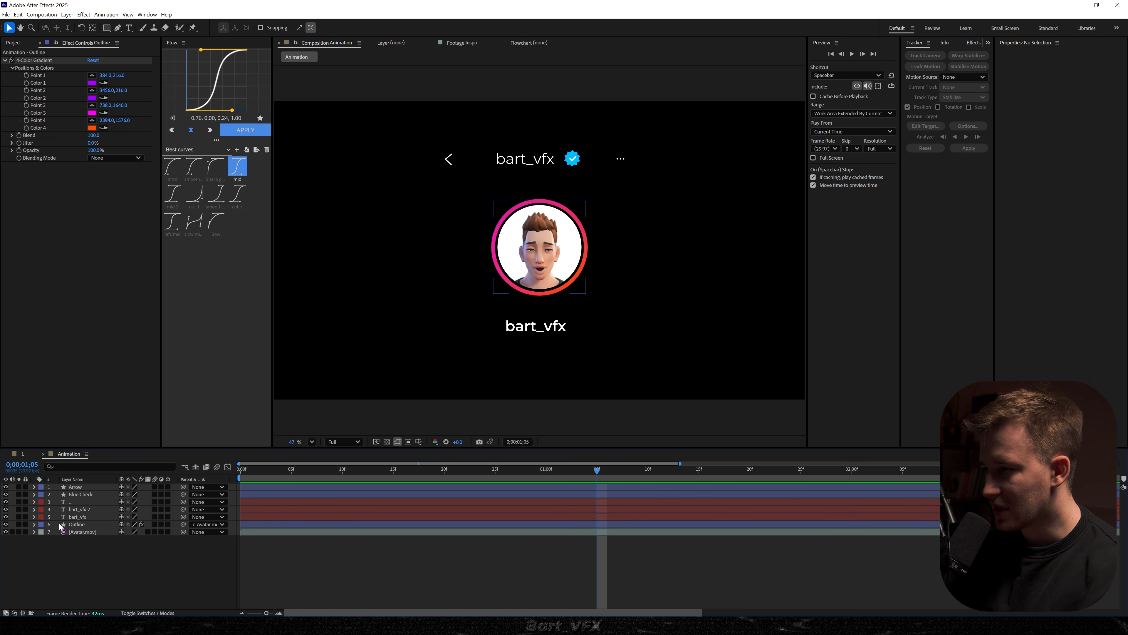
click(80, 525)
key(u)
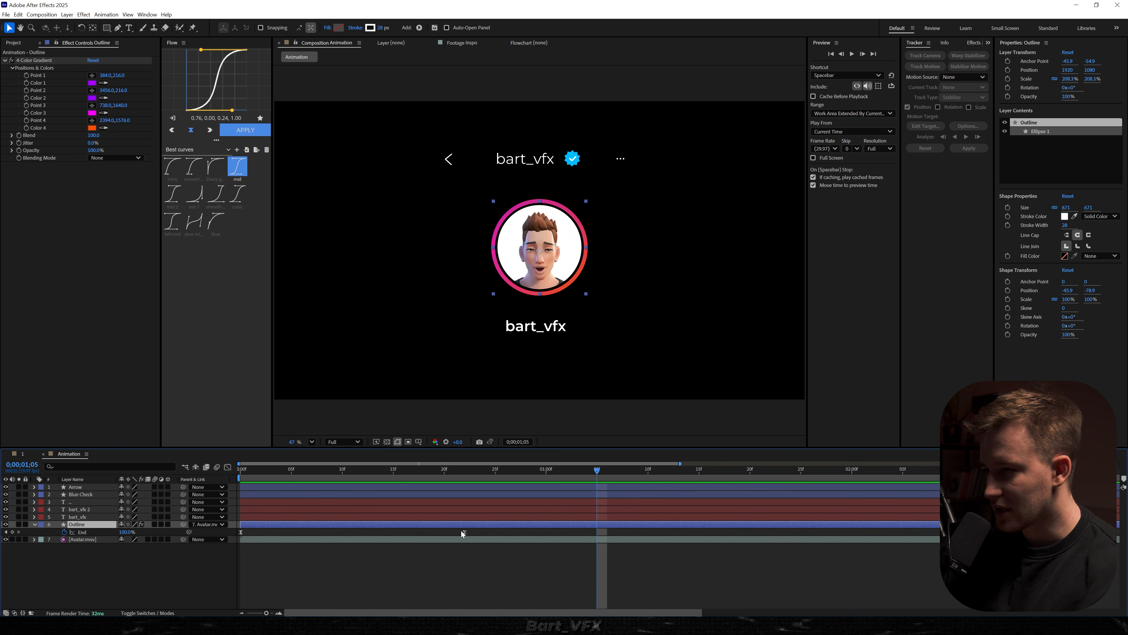
drag(464, 531, 586, 532)
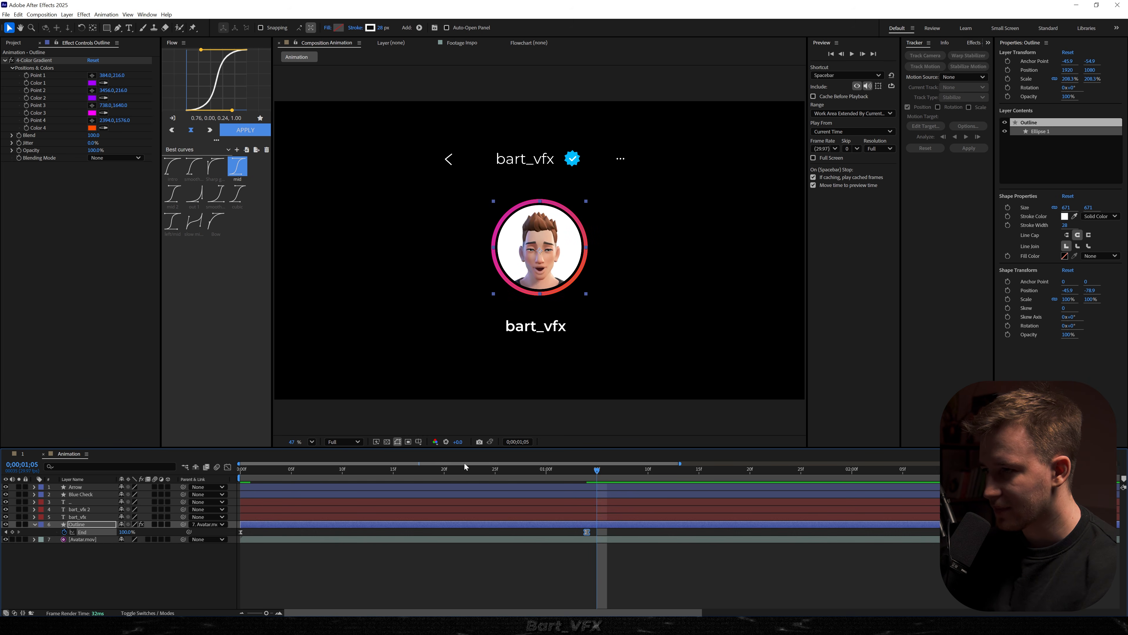
drag(253, 473, 179, 474)
key(space)
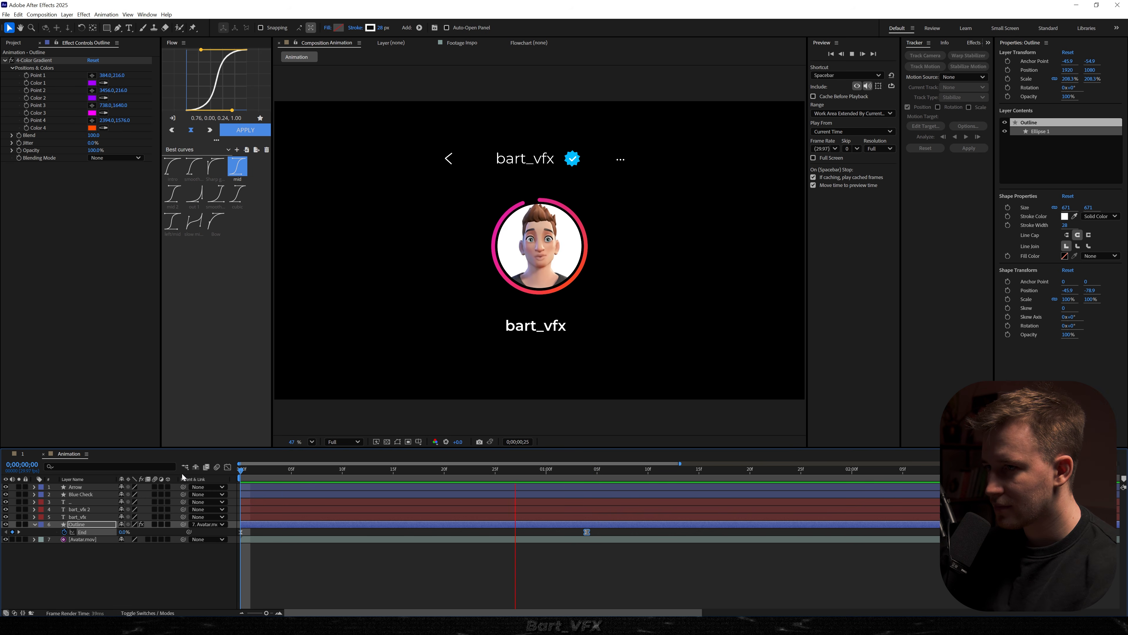
click(331, 473)
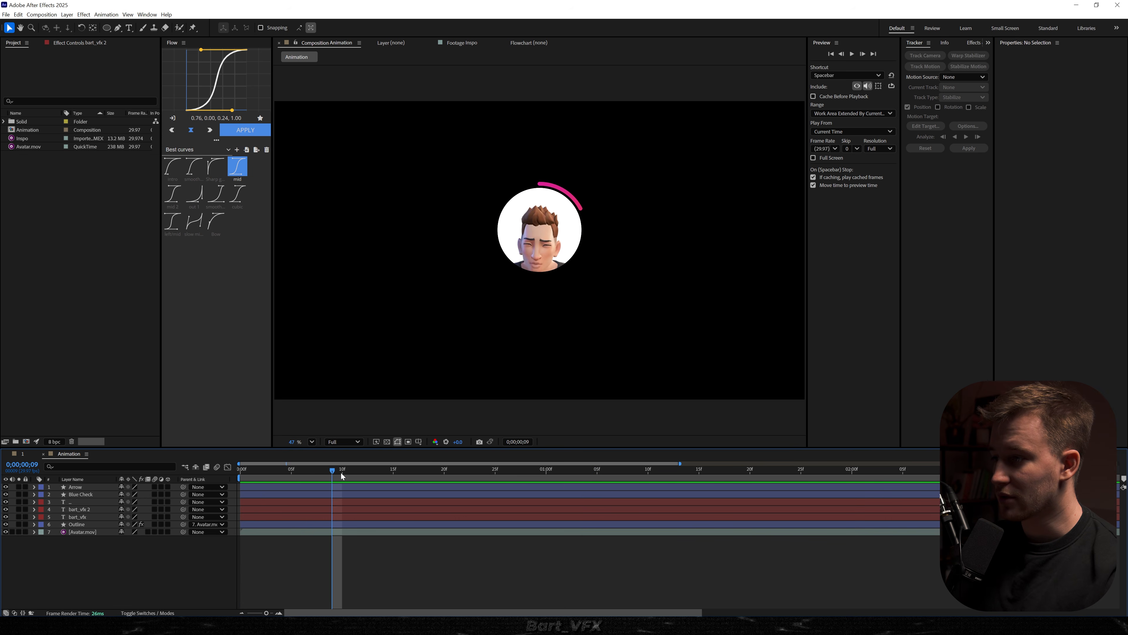
drag(331, 473, 389, 469)
key(space)
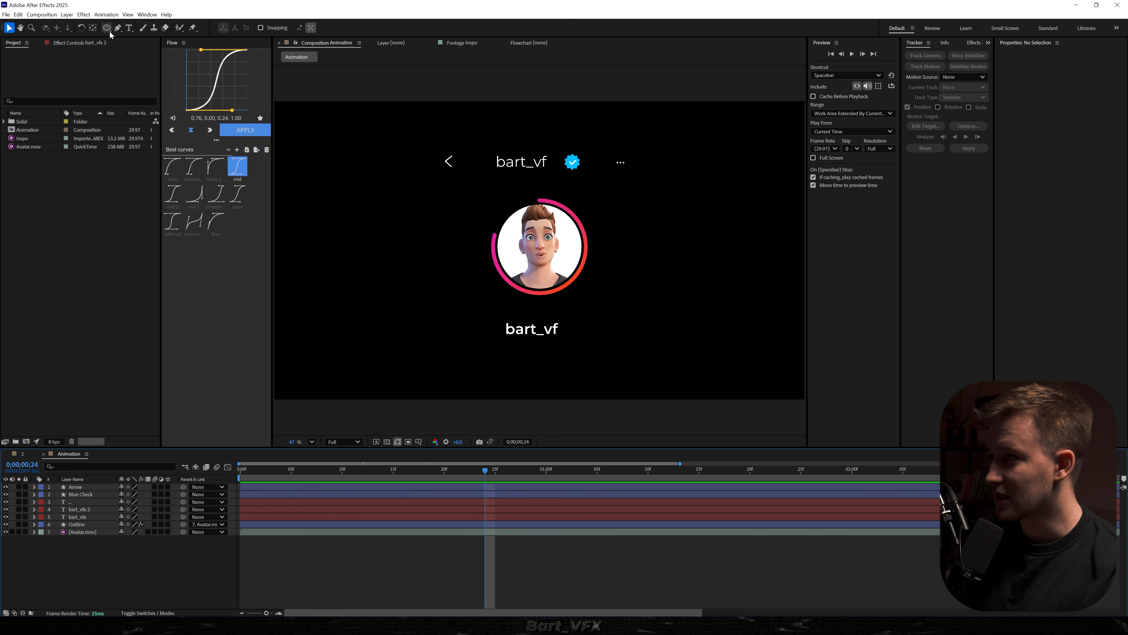
Draw a grey circle about 145 px wide over the avatar, centre its anchor point, and centre it in the composition
drag(106, 28, 152, 48)
drag(511, 224, 530, 243)
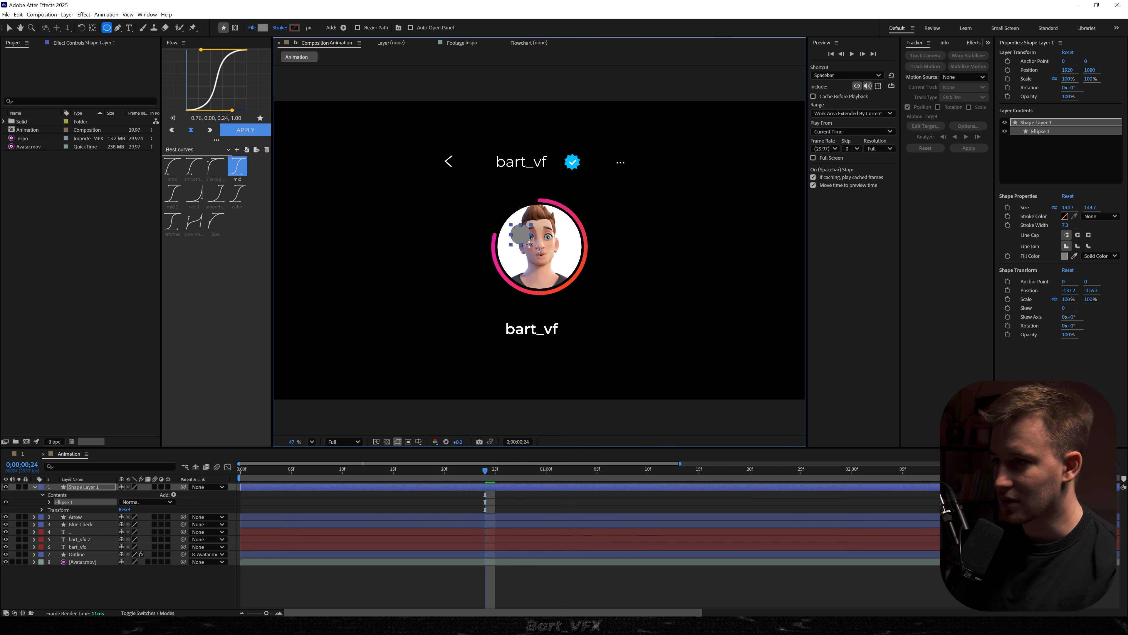
key(ctrl+alt+Home)
key(ctrl+Home)
scroll(541, 250, up, 5)
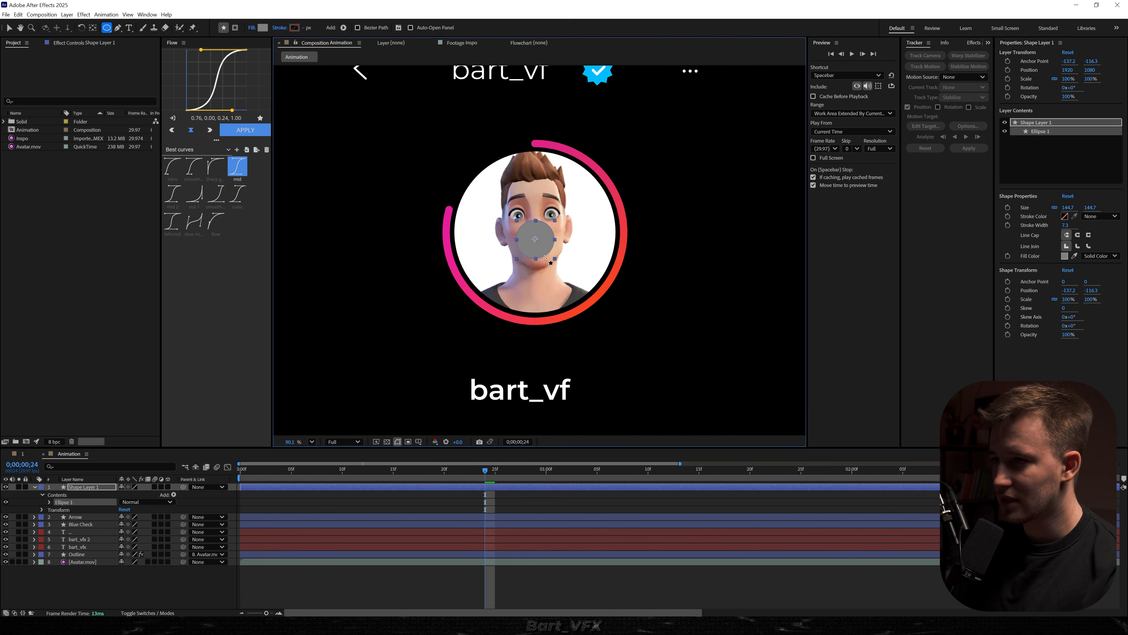
key(v)
Rename the circle's layer Text Bubble and shift it up and to the right over the avatar's face
click(83, 486)
key(Return)
text(Text Bubble)
key(Return)
drag(528, 283, 582, 249)
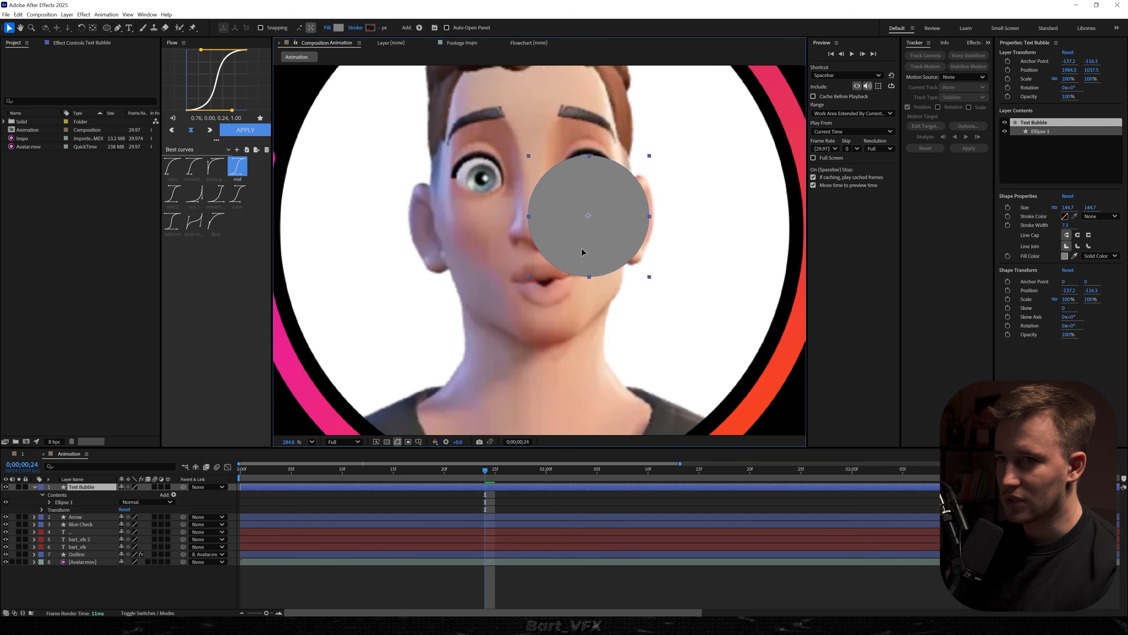
Duplicate the circle inside the Text Bubble layer, offset the copy down-left, and reduce its size to about 108 px
click(1034, 133)
key(ctrl+d)
drag(590, 219, 559, 267)
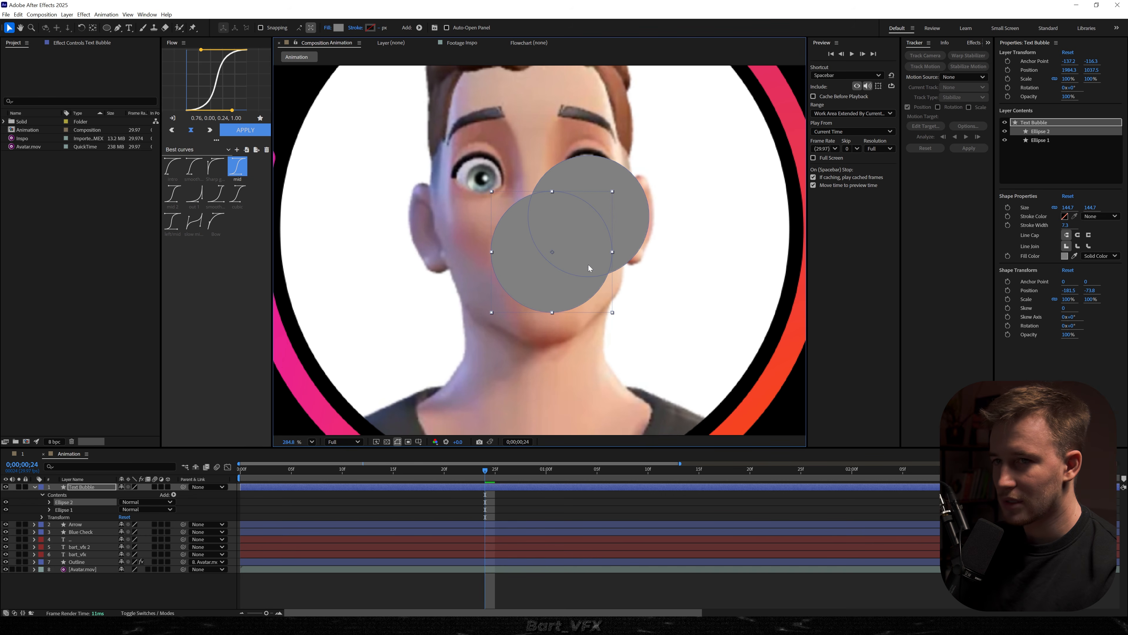
drag(1068, 208, 932, 238)
drag(550, 271, 551, 270)
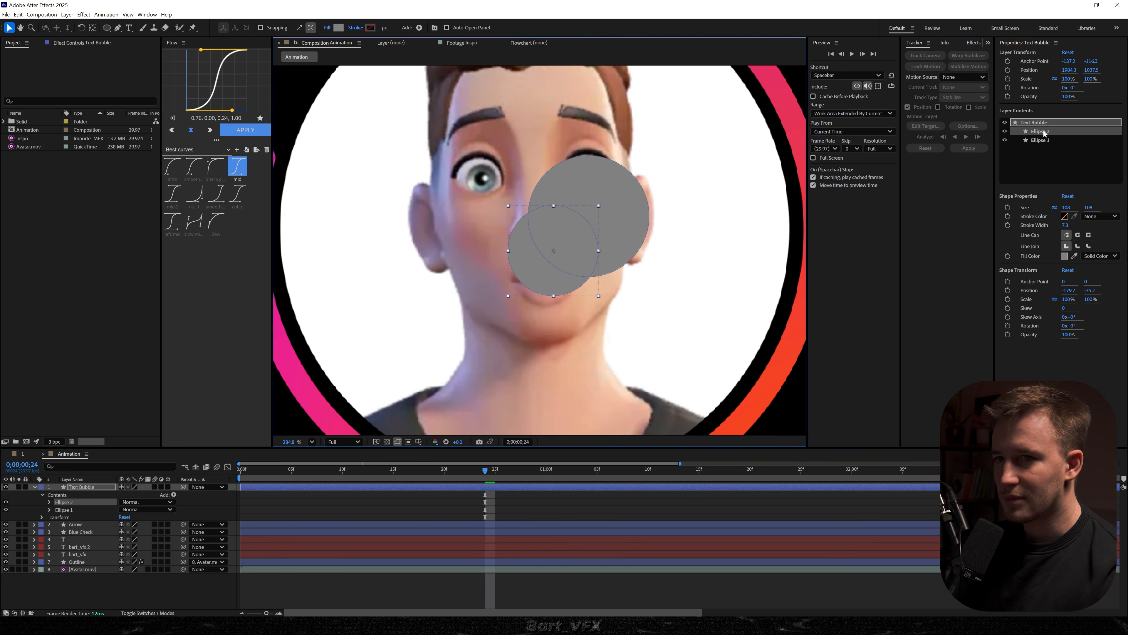
Duplicate the second bubble circle, move the copy further down-left, and shrink it to about 49 px
key(ctrl+d)
drag(550, 271, 496, 327)
drag(1067, 207, 866, 255)
drag(1067, 208, 1060, 211)
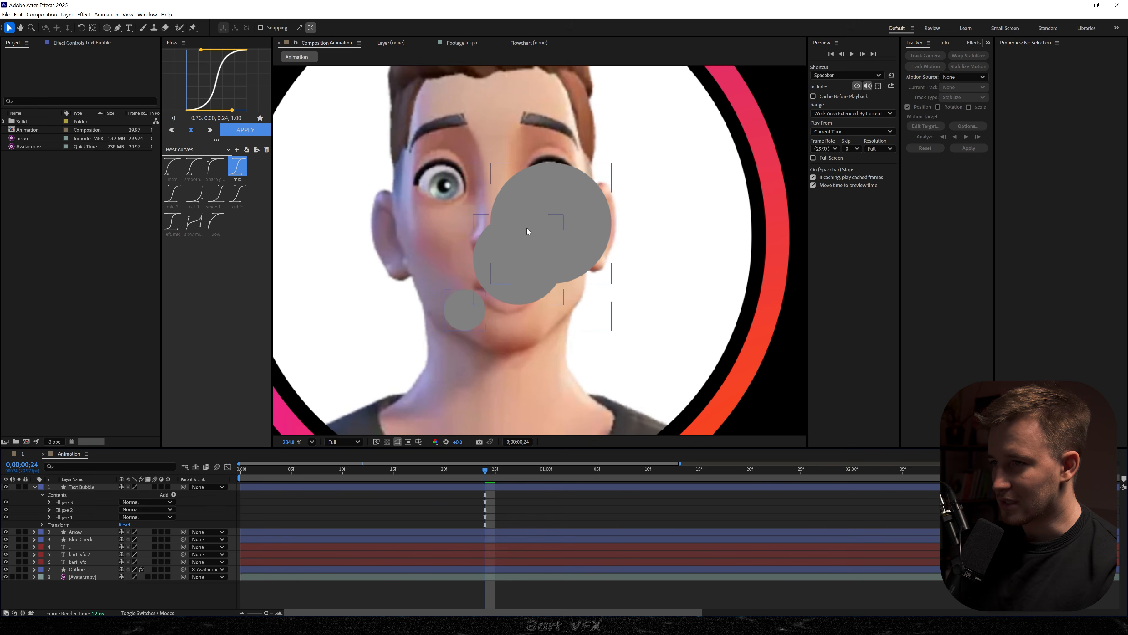
Duplicate the smallest circle onto the largest bubble circle, fill it white, and shrink it to 13.4 px
scroll(527, 230, up, 3)
scroll(559, 255, down, 3)
click(447, 488)
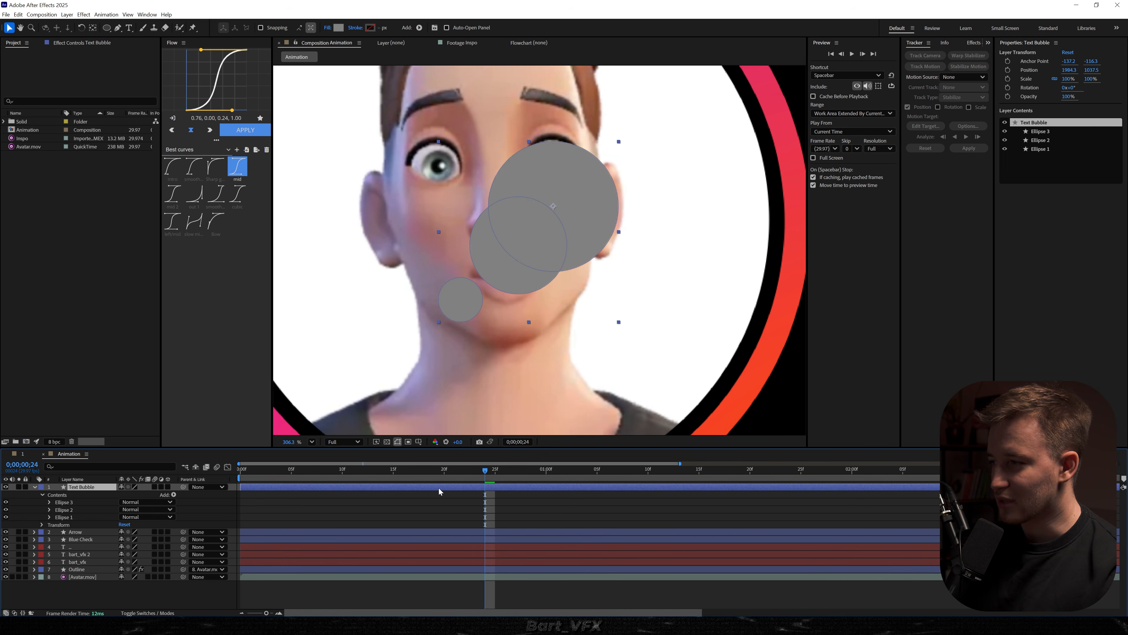
click(68, 503)
key(ctrl+d)
drag(469, 308, 536, 208)
click(1063, 256)
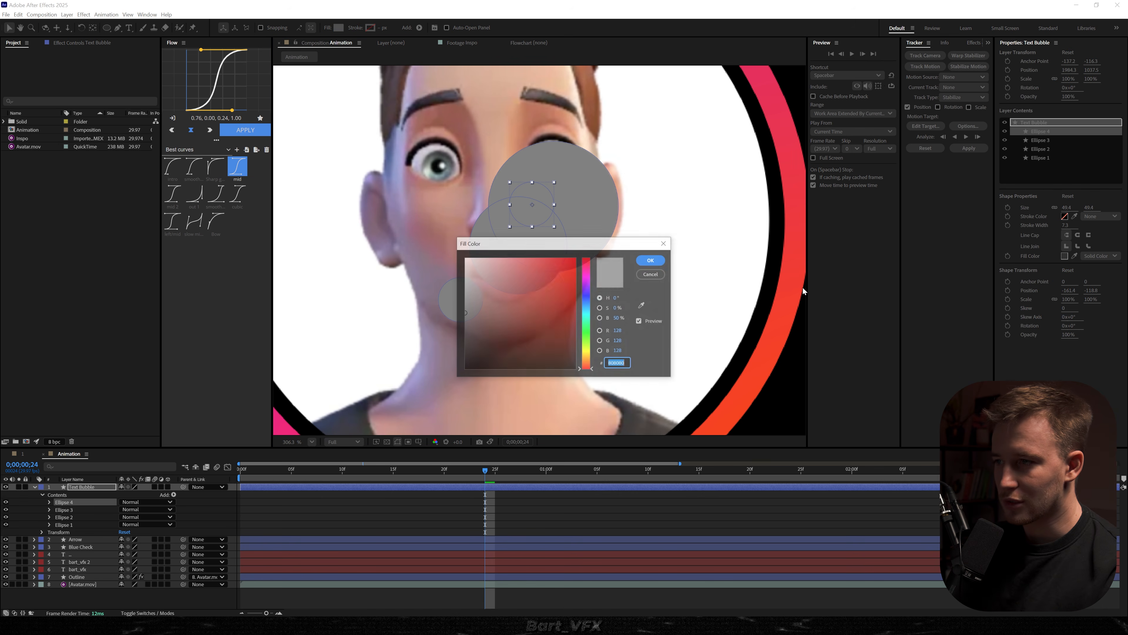
drag(497, 280, 388, 168)
click(651, 260)
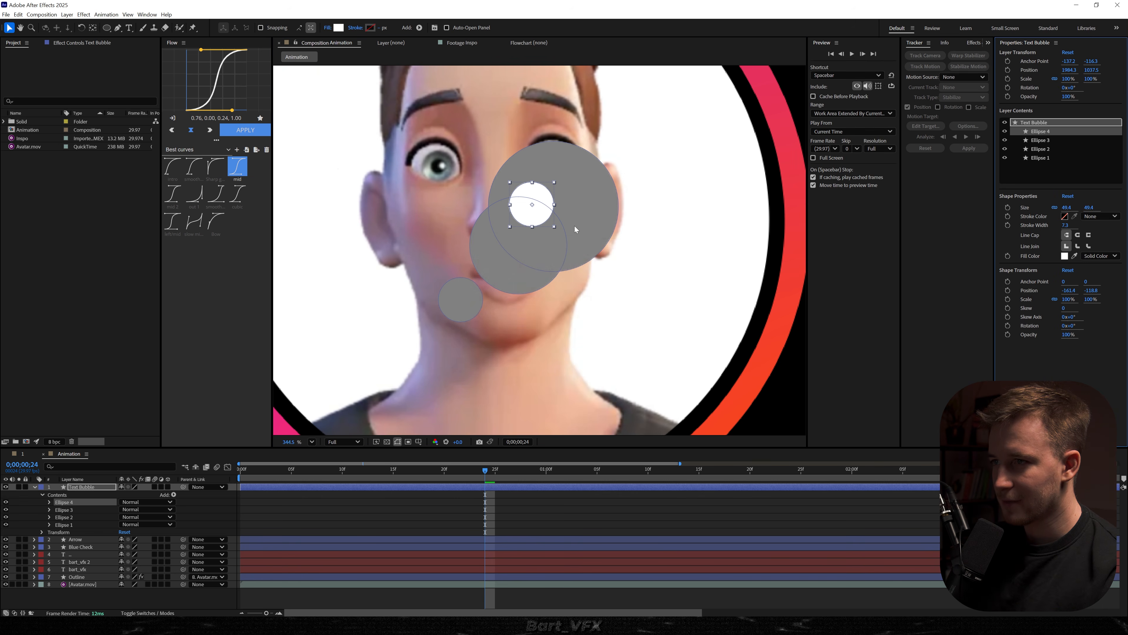
scroll(562, 196, up, 6)
drag(1066, 207, 922, 224)
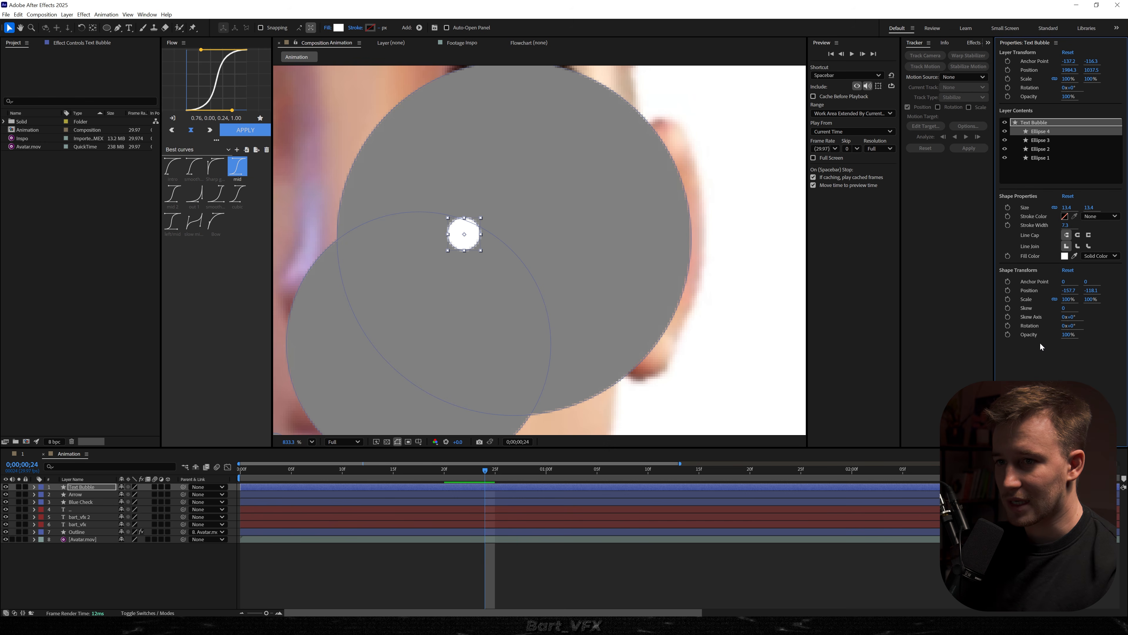
Animate the white dot's opacity with keyframes at frames 17, 24 and 0;00;01;00, peaking at 100% and ending at 20%
click(1007, 335)
drag(486, 487, 414, 486)
drag(125, 506, 89, 505)
click(454, 471)
drag(464, 477, 547, 477)
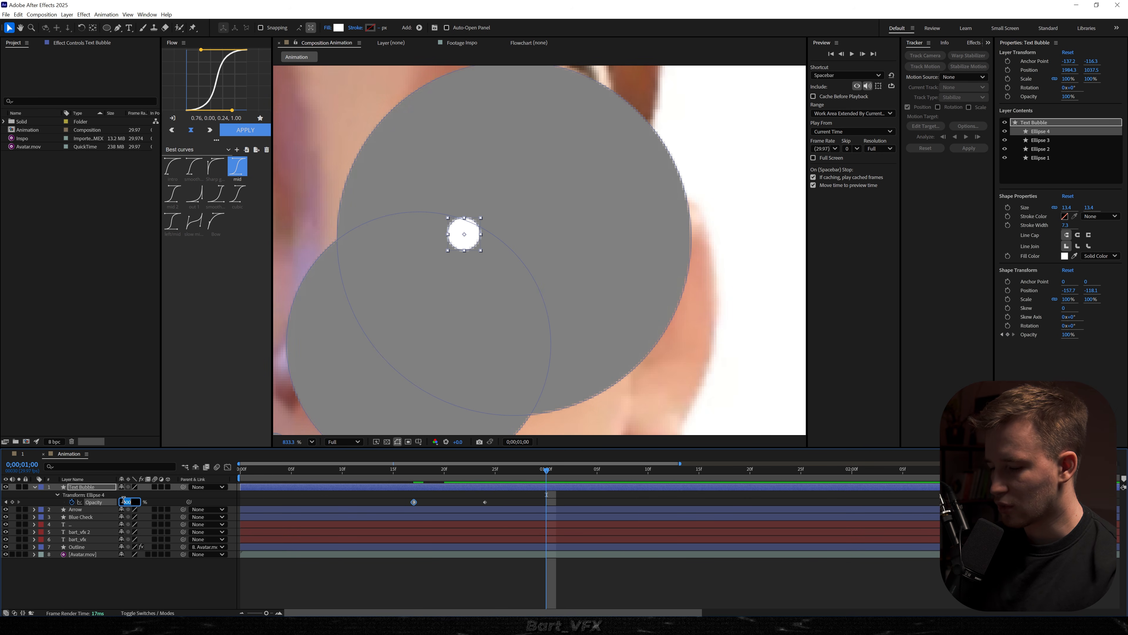
key(Return)
drag(415, 468, 547, 463)
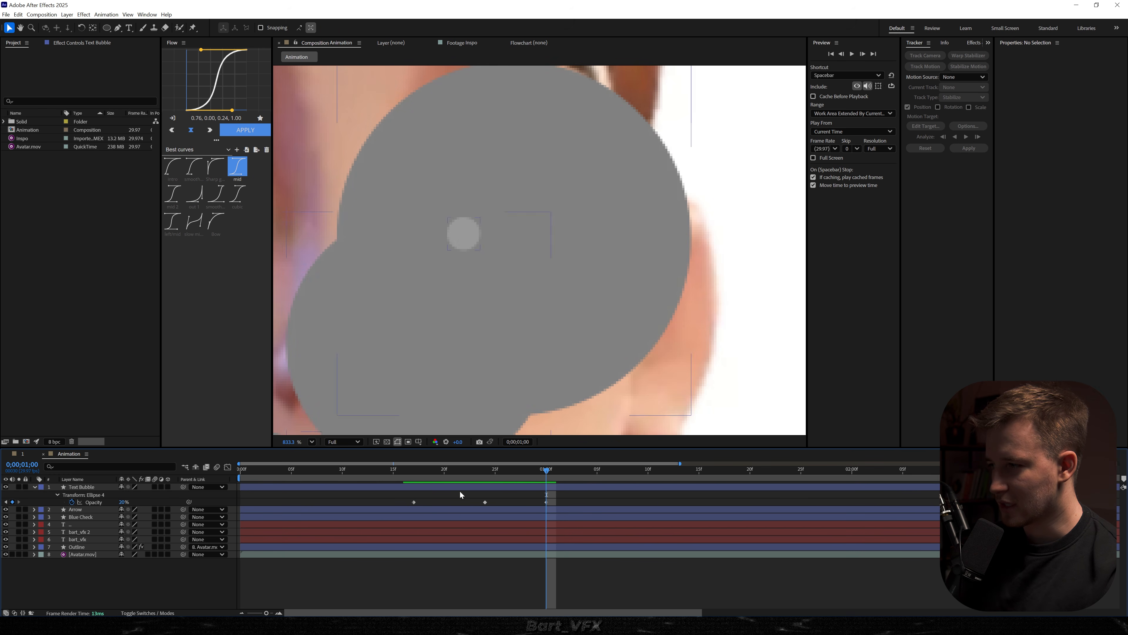
Add a loopOut() expression to the dot's Opacity, preview it, and stretch its keyframes to end at 0;00;01;10
alt+click(73, 503)
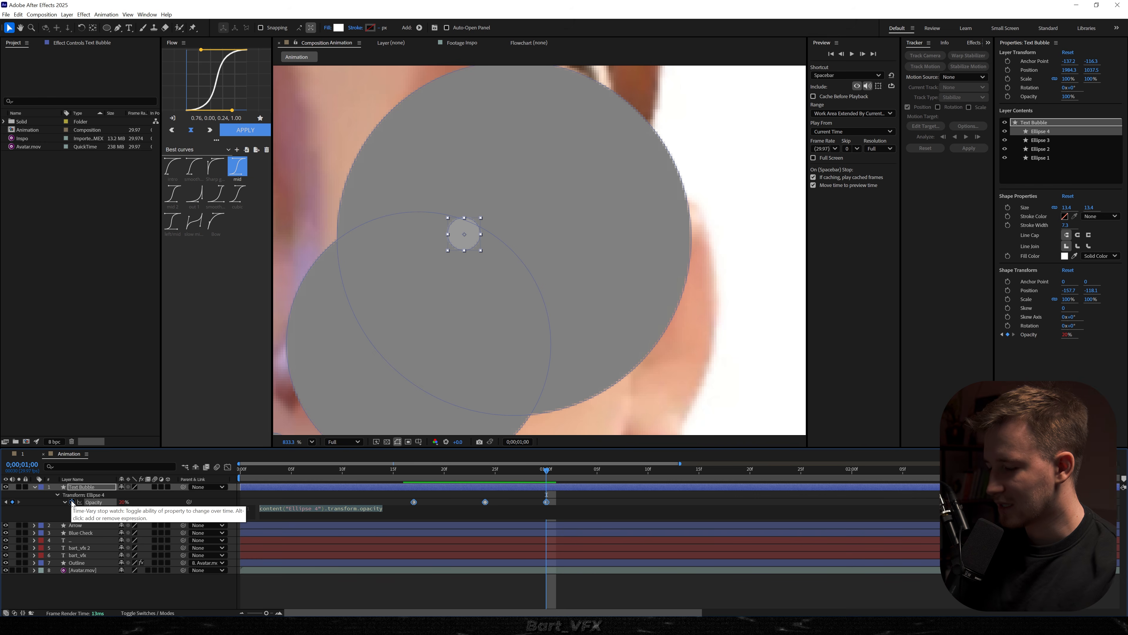
text(loop)
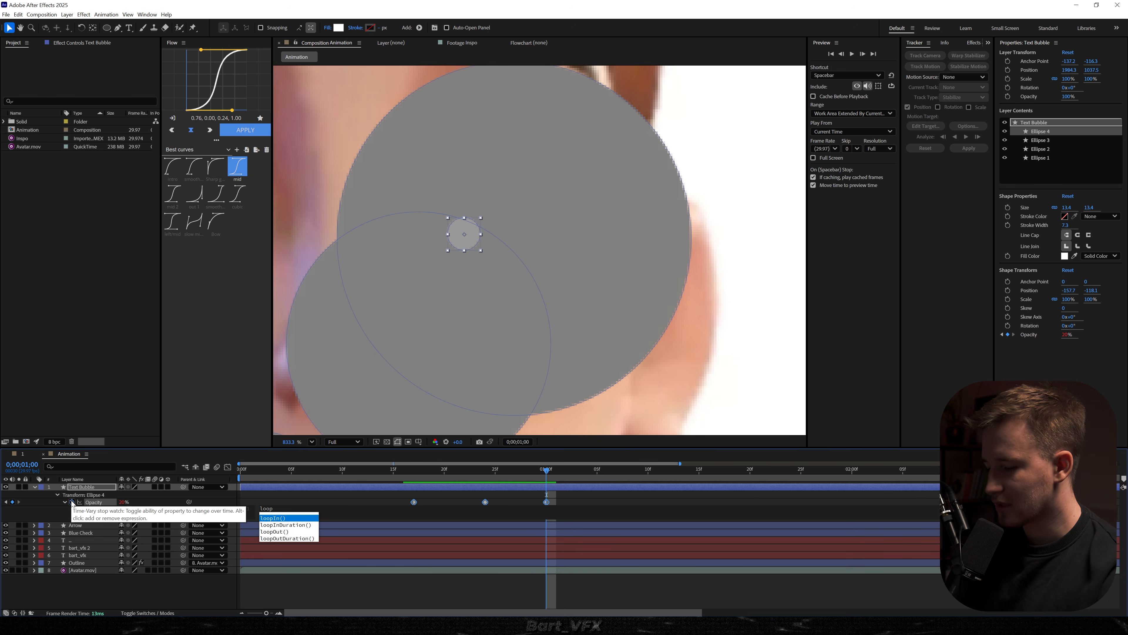
text(out)
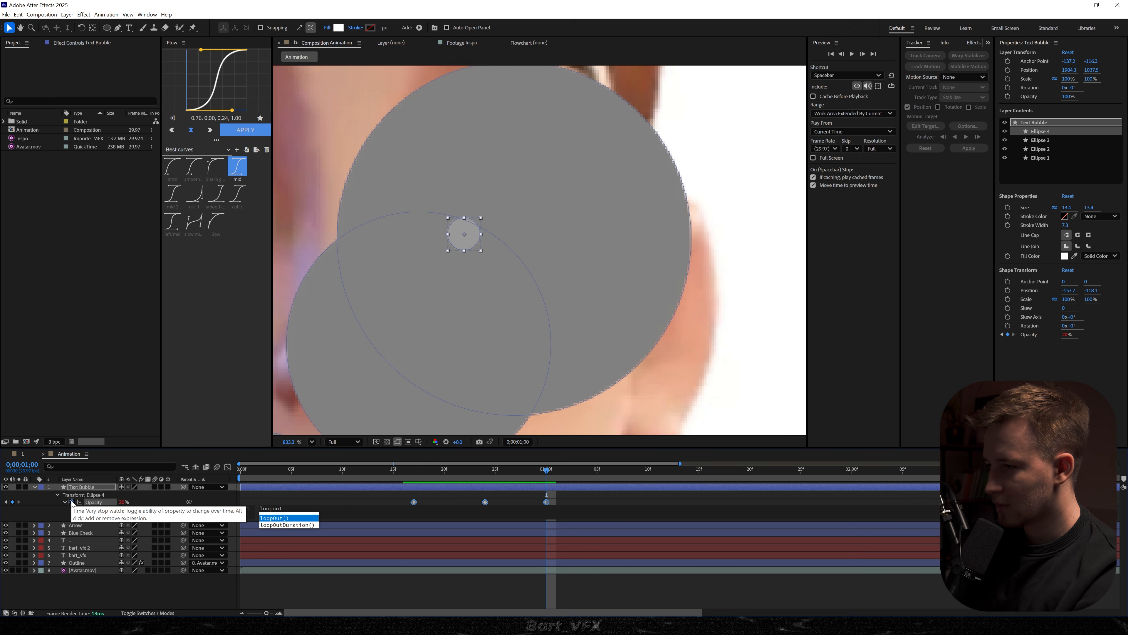
click(299, 518)
click(584, 494)
key(space)
drag(552, 497, 390, 516)
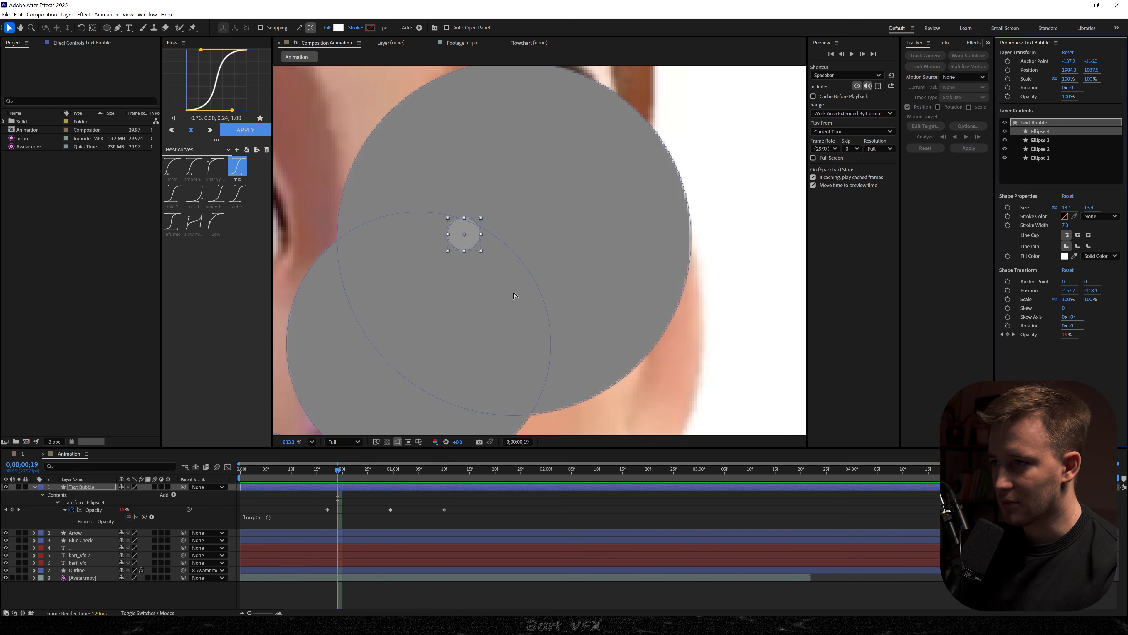
Duplicate the animated dot twice and space the copies in a horizontal row, with the third at X position -118
key(ctrl+d)
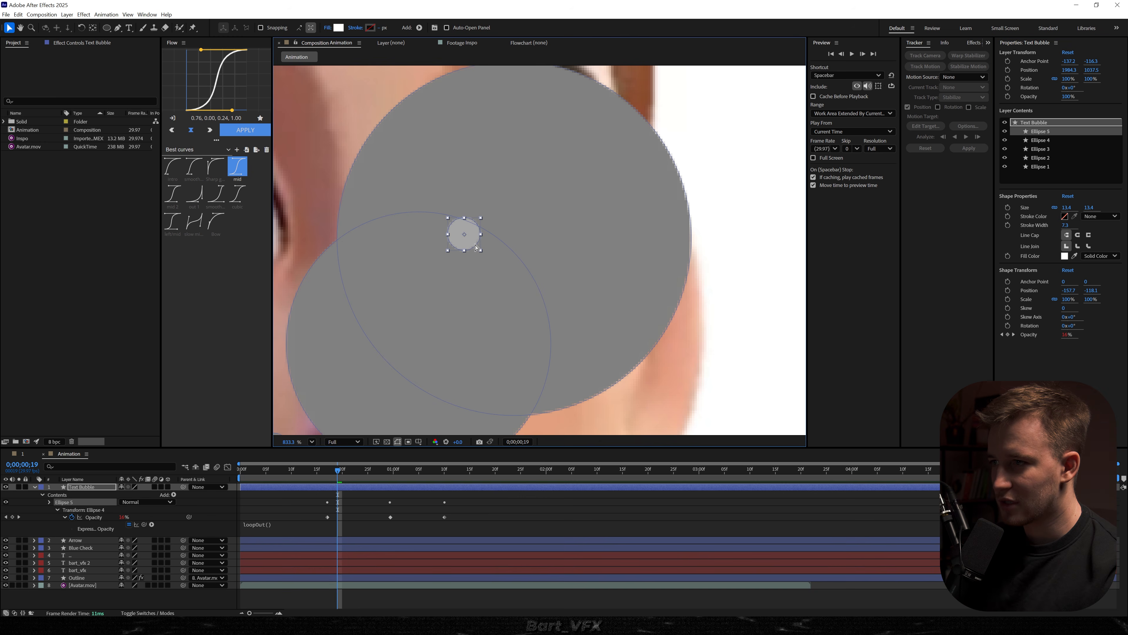
drag(468, 244, 519, 245)
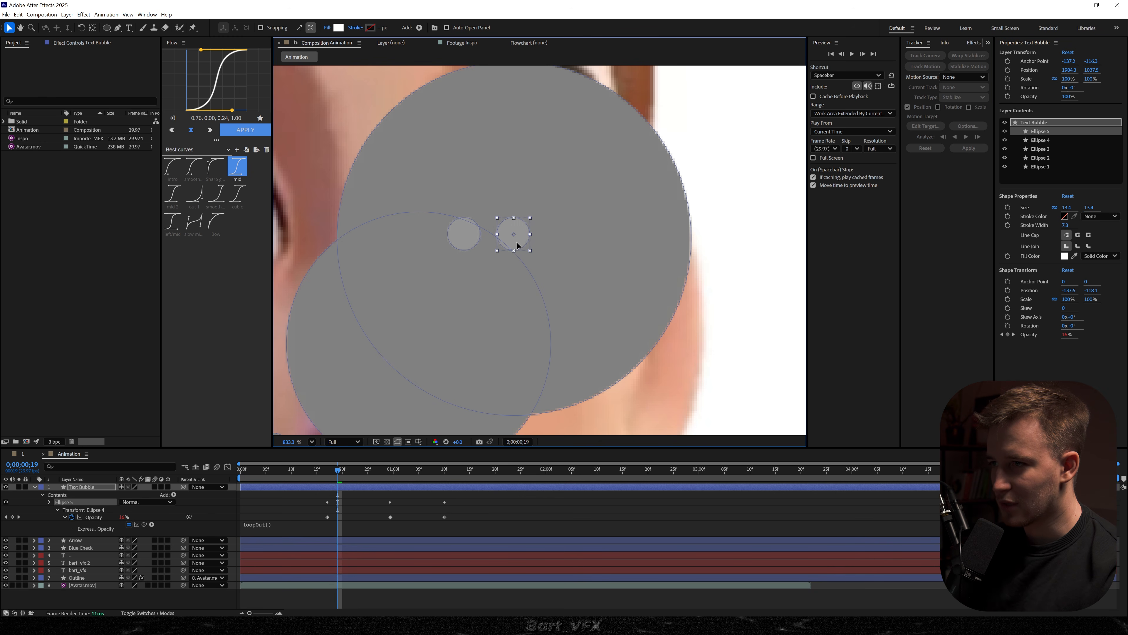
key(ctrl+d)
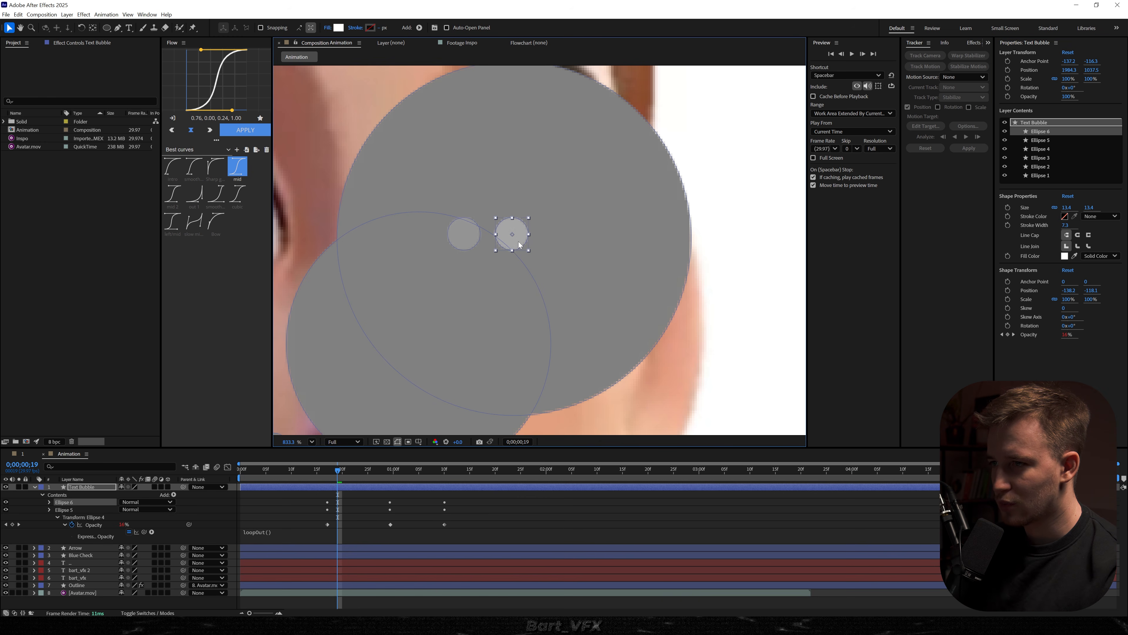
drag(520, 242, 561, 239)
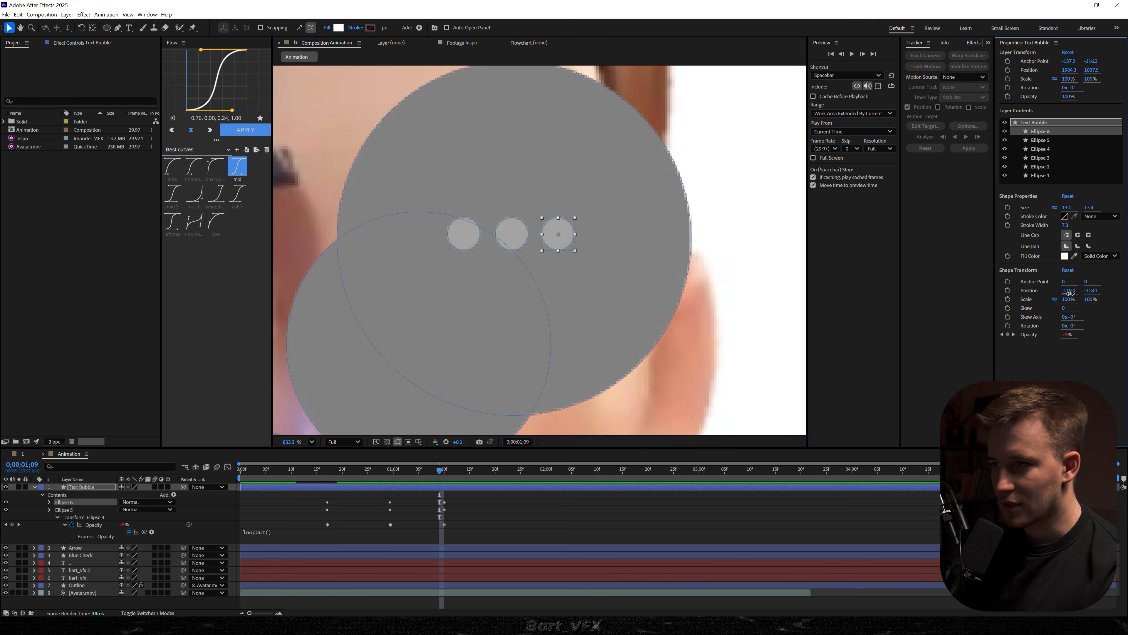
drag(1065, 290, 1071, 291)
click(667, 602)
scroll(587, 362, down, 2)
Offset the second dot's Opacity keyframes by three frames and the third dot's by six, then preview the typing loop
key(u)
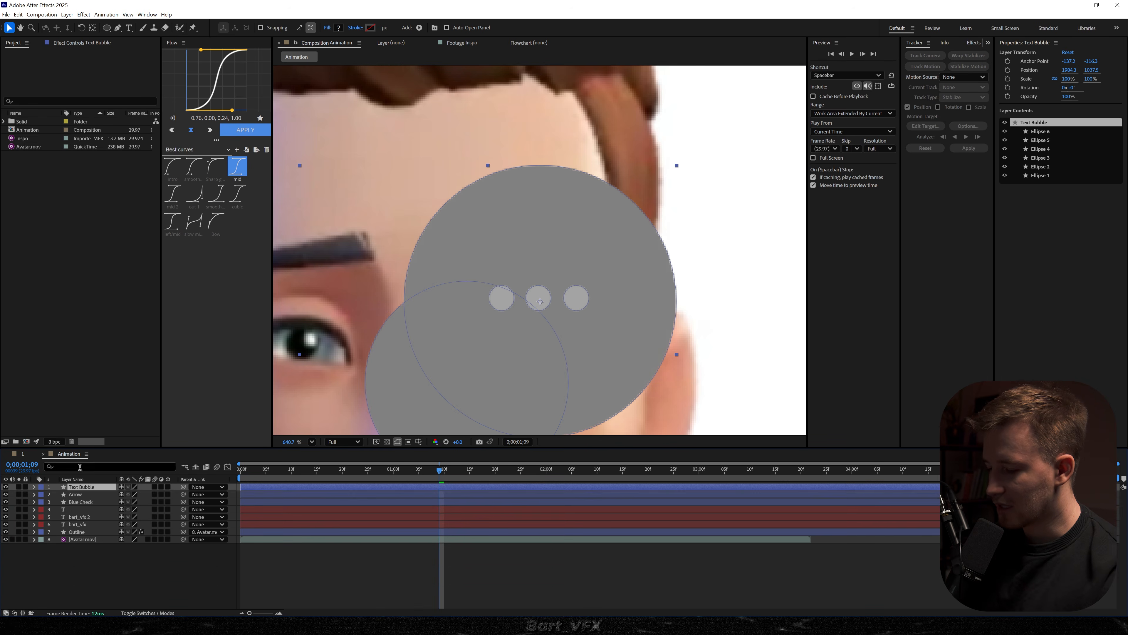
mouse_move(470, 492)
mouse_down()
mouse_move(303, 526)
mouse_move(585, 511)
mouse_up()
drag(342, 502, 358, 502)
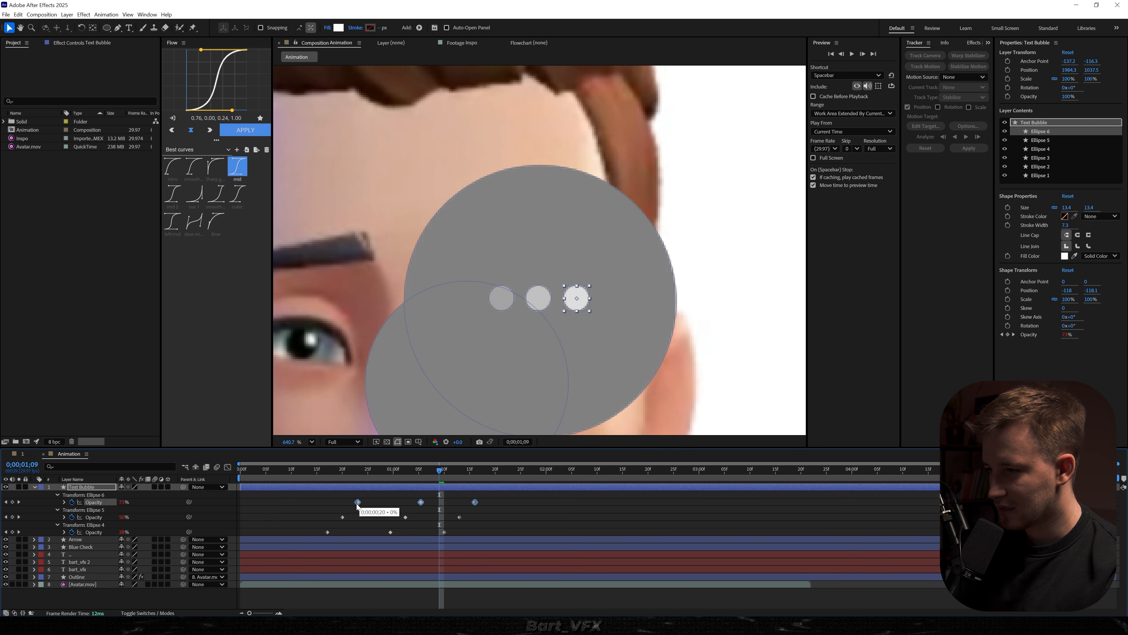
click(289, 480)
key(space)
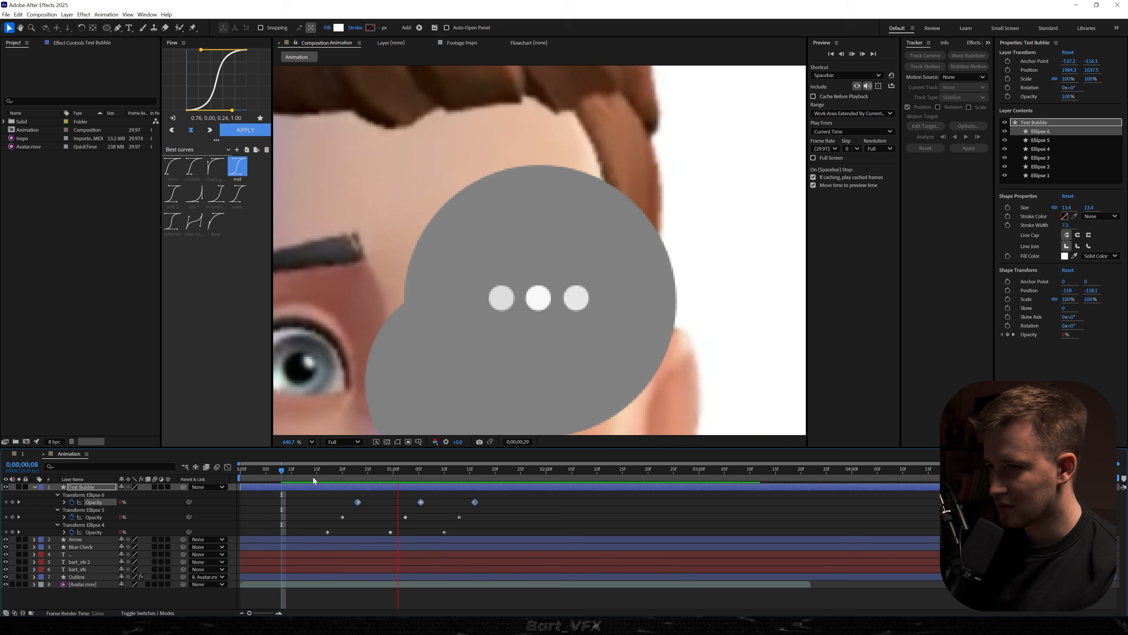
click(18, 487)
key(space)
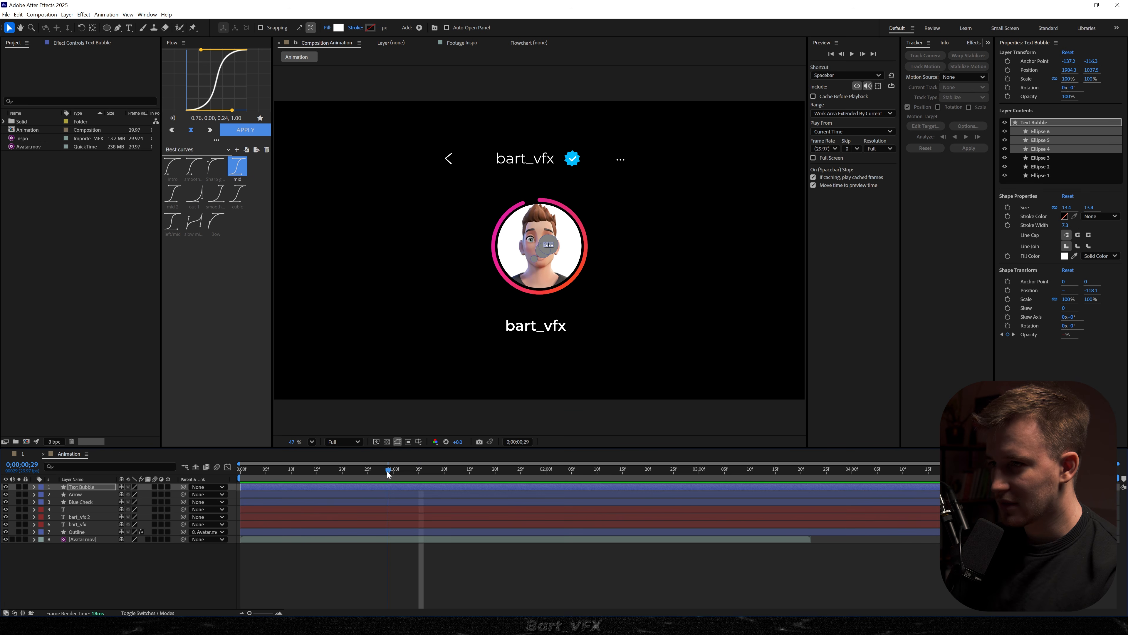
Animate the Text Bubble layer's Scale from 0% at frame 28 to 100% at 0;00;01;03
mouse_move(421, 470)
mouse_down()
mouse_move(391, 470)
mouse_move(409, 473)
mouse_up()
click(102, 489)
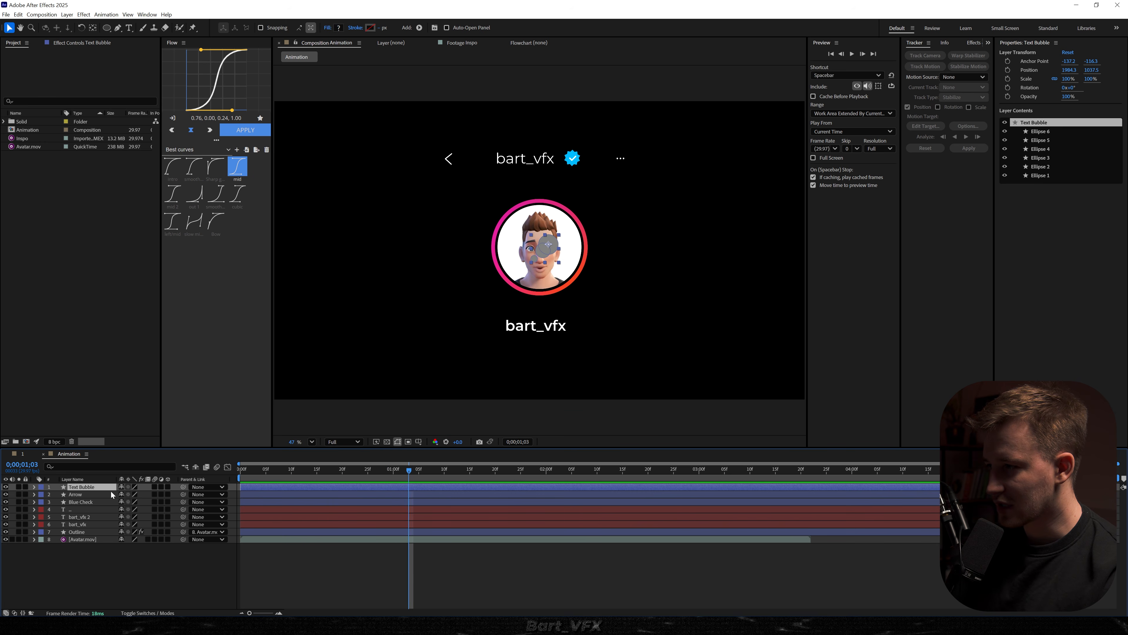
key(alt+shift+s)
drag(408, 473, 384, 474)
text(00)
key(Return)
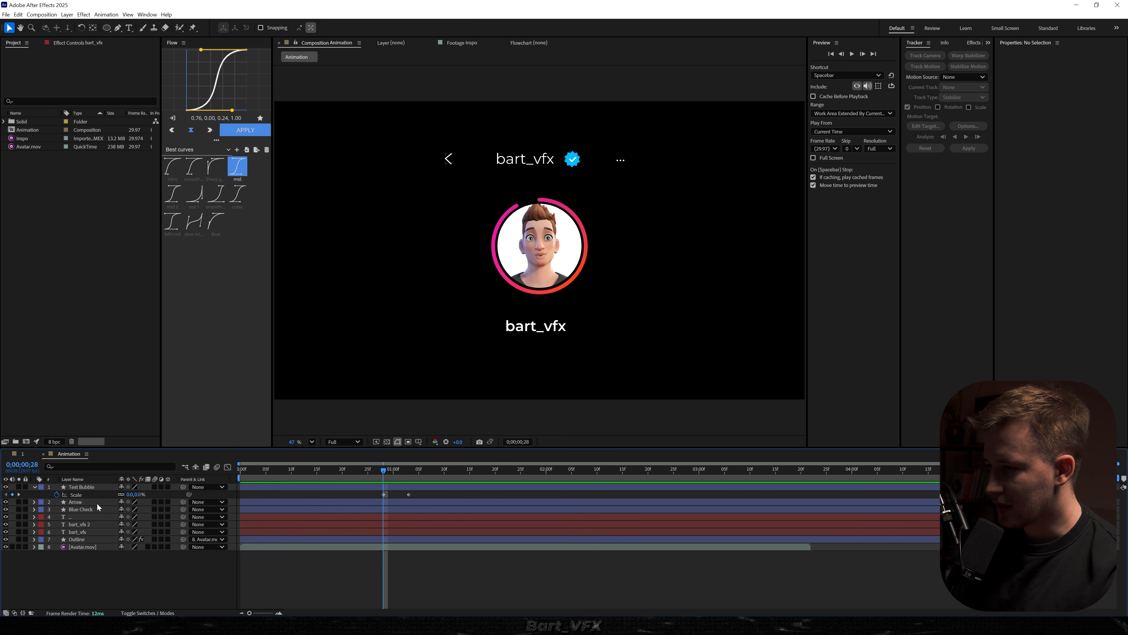
Paste the copied bounce expression onto the Text Bubble's Scale and preview its pop-in
alt+click(56, 494)
key(ctrl+v)
click(344, 492)
key(space)
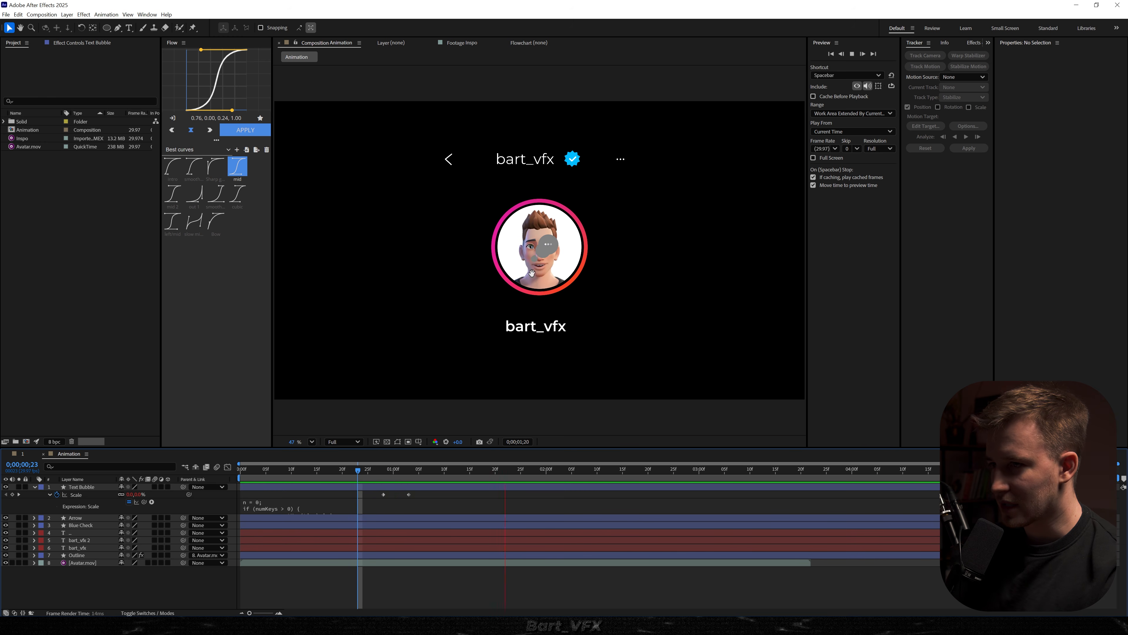
key(space)
Move the Text Bubble onto the upper-right edge of the avatar's ring, at position 2257, 846.4
drag(548, 258, 586, 228)
scroll(587, 231, up, 3)
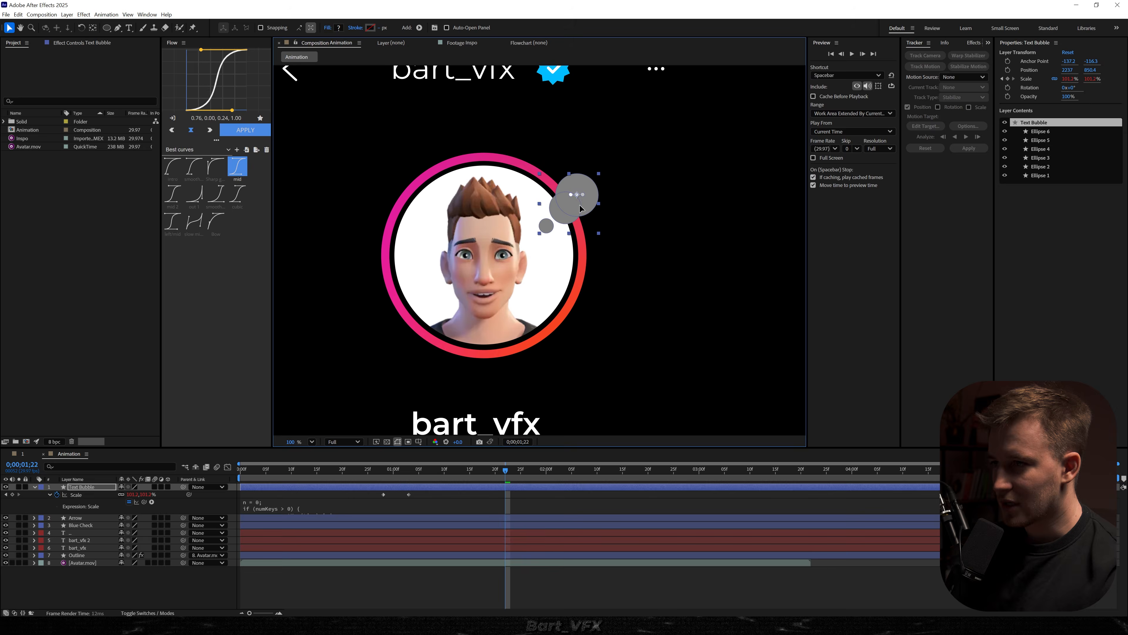
click(407, 473)
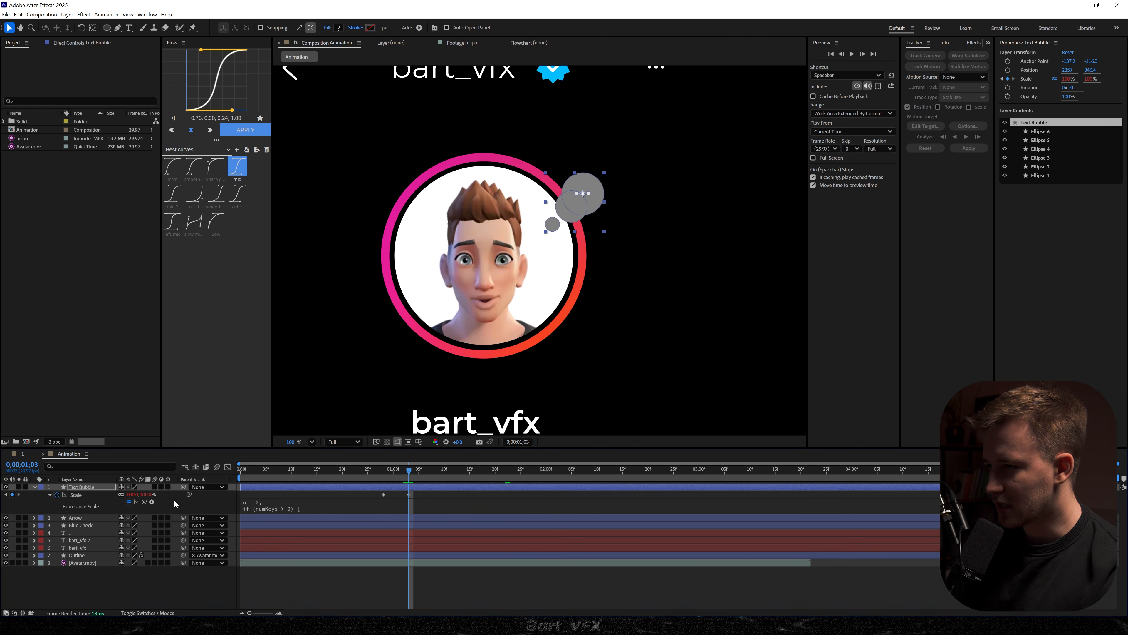
Add a composition-sized 0C0C0C dark gray solid, place it beneath all other layers as the background, and preview the animation
drag(140, 497, 398, 469)
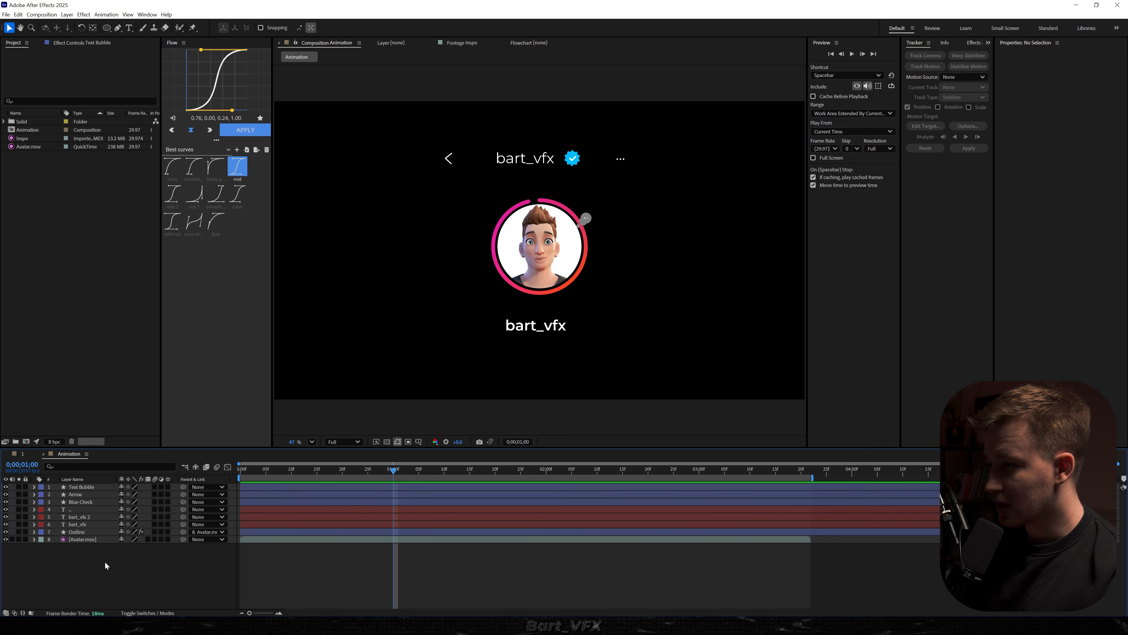
right_click(105, 562)
mouse_move(135, 469)
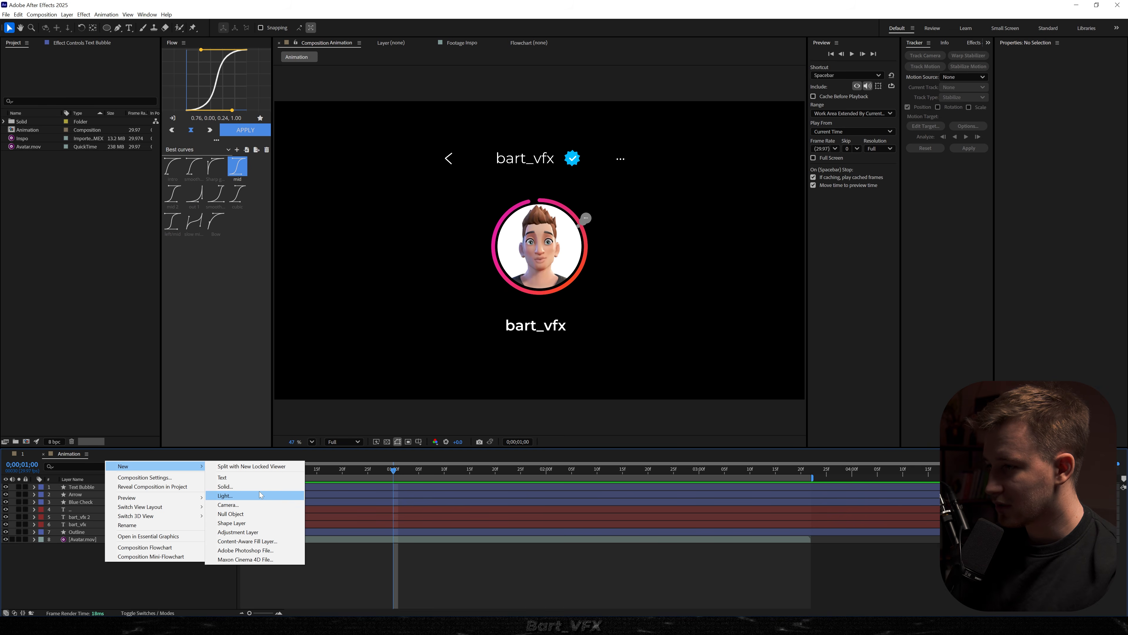
click(225, 486)
click(557, 378)
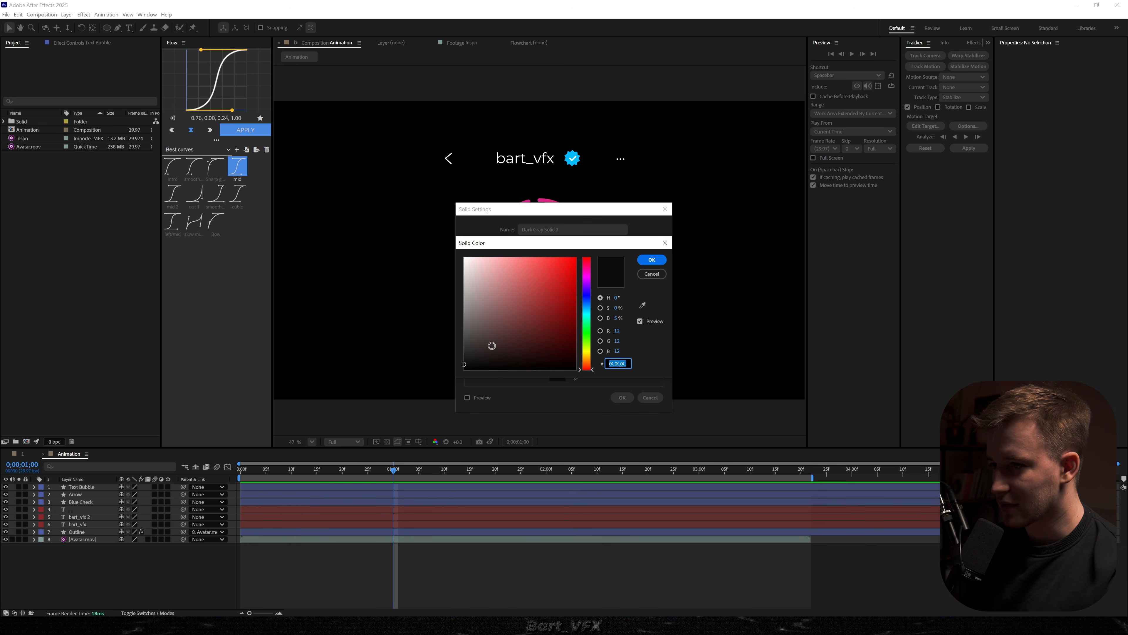
click(651, 259)
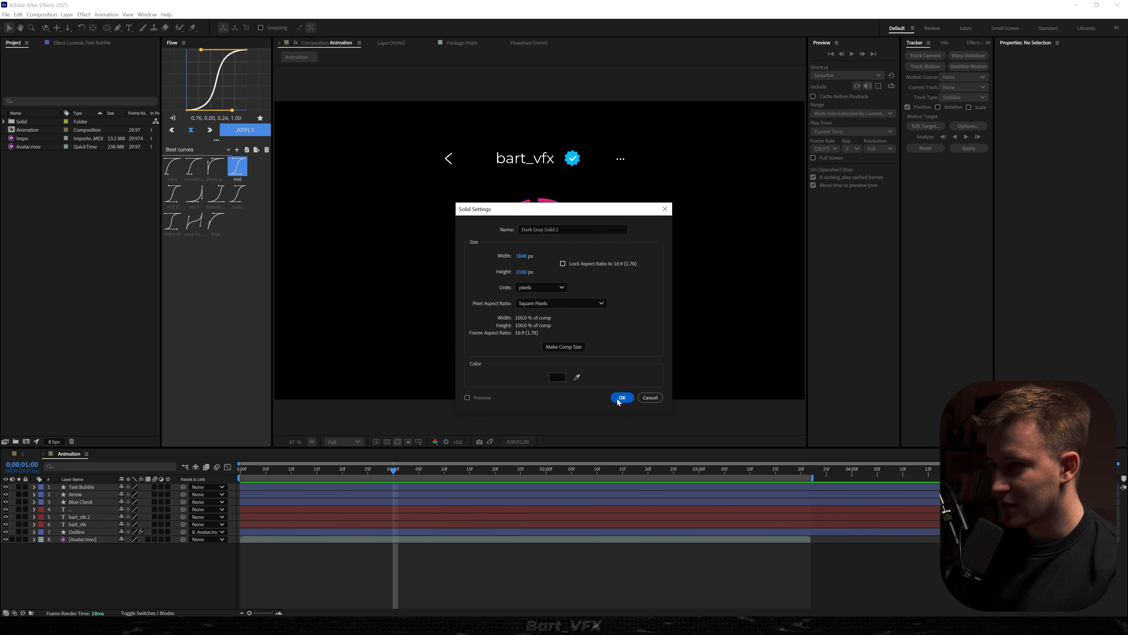
click(622, 397)
drag(90, 533, 91, 550)
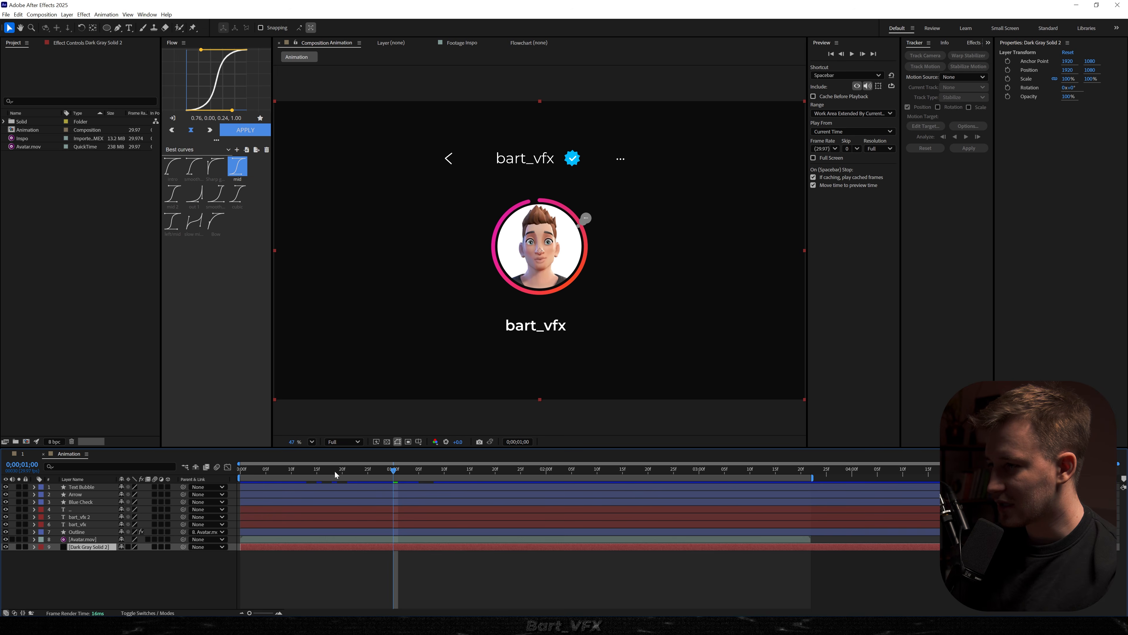
key(Home)
key(space)
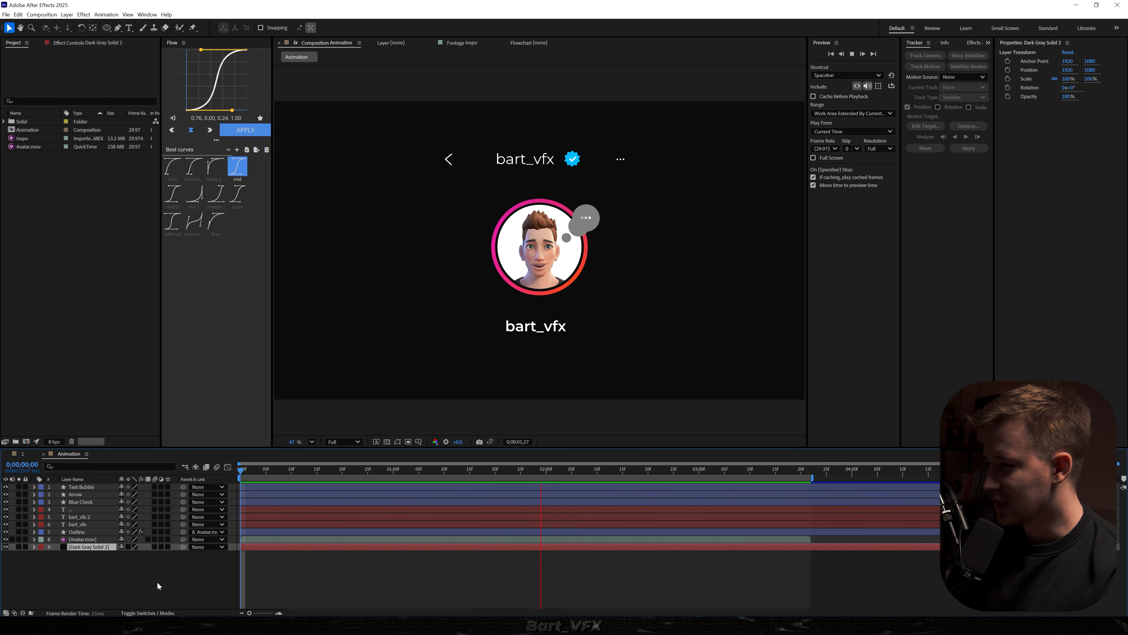
key(space)
Enable motion blur on every layer above the background solid and preview the animation from the start
drag(155, 539, 154, 485)
click(367, 578)
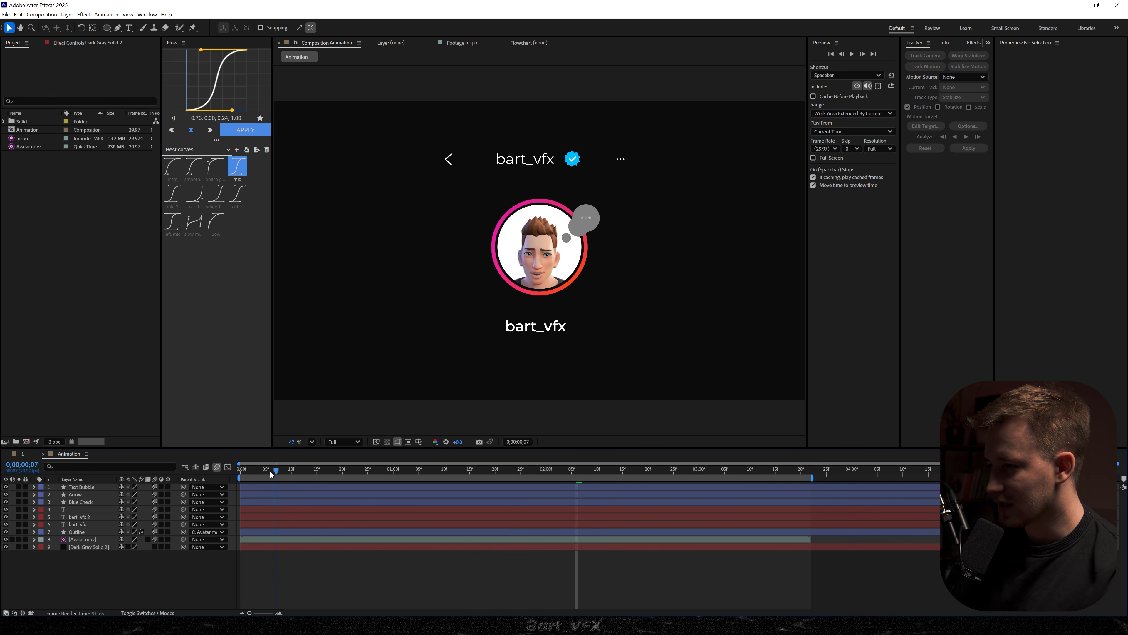
key(Home)
key(space)
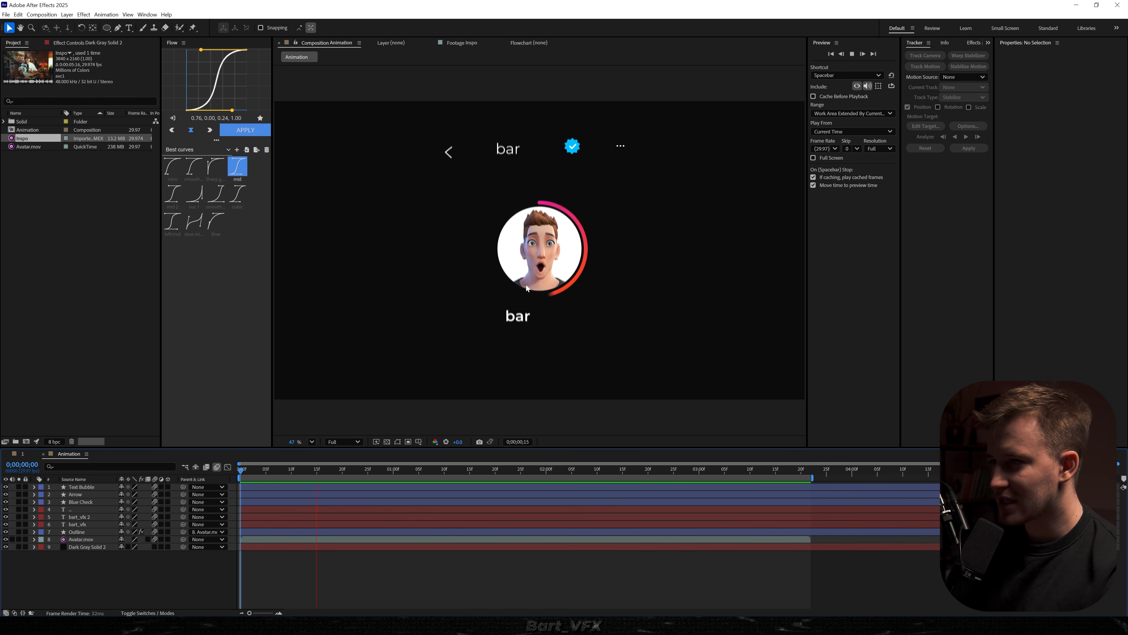
key(space)
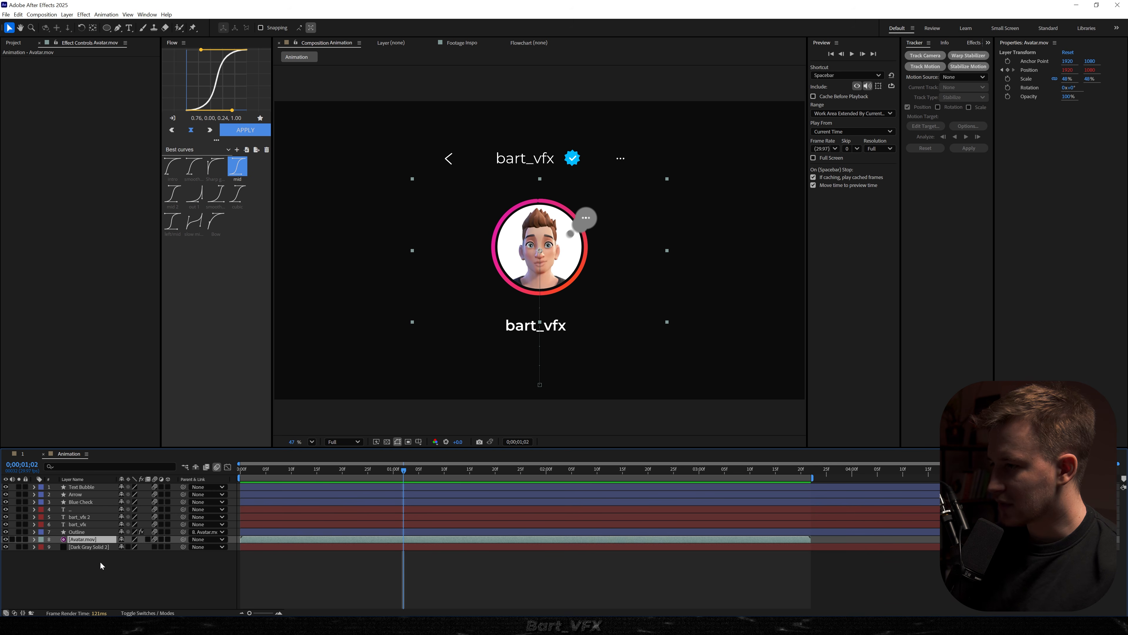
Move the bart_vfx 2, Outline and Avatar.mov layers together to directly beneath the Text Bubble layer
click(527, 331)
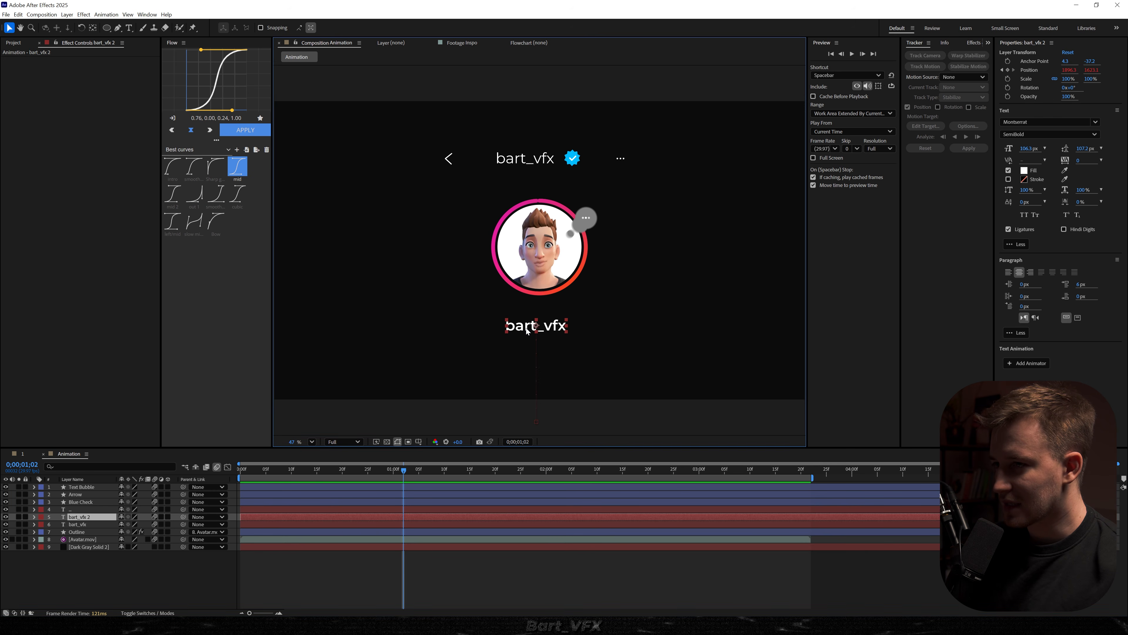
ctrl+click(79, 538)
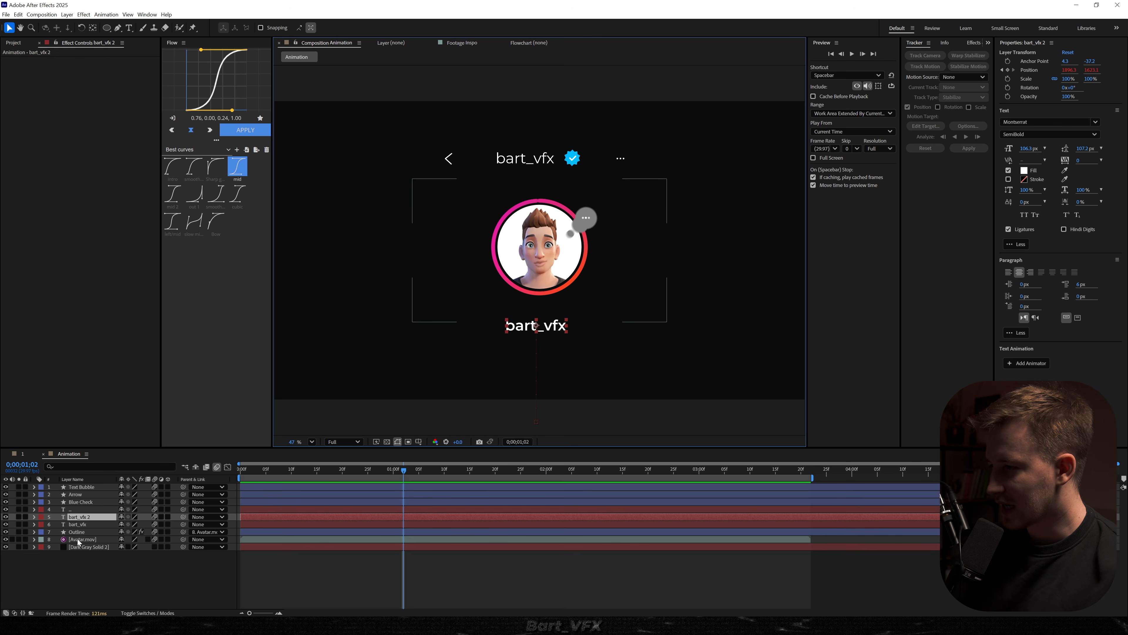
ctrl+click(76, 533)
drag(77, 538, 84, 494)
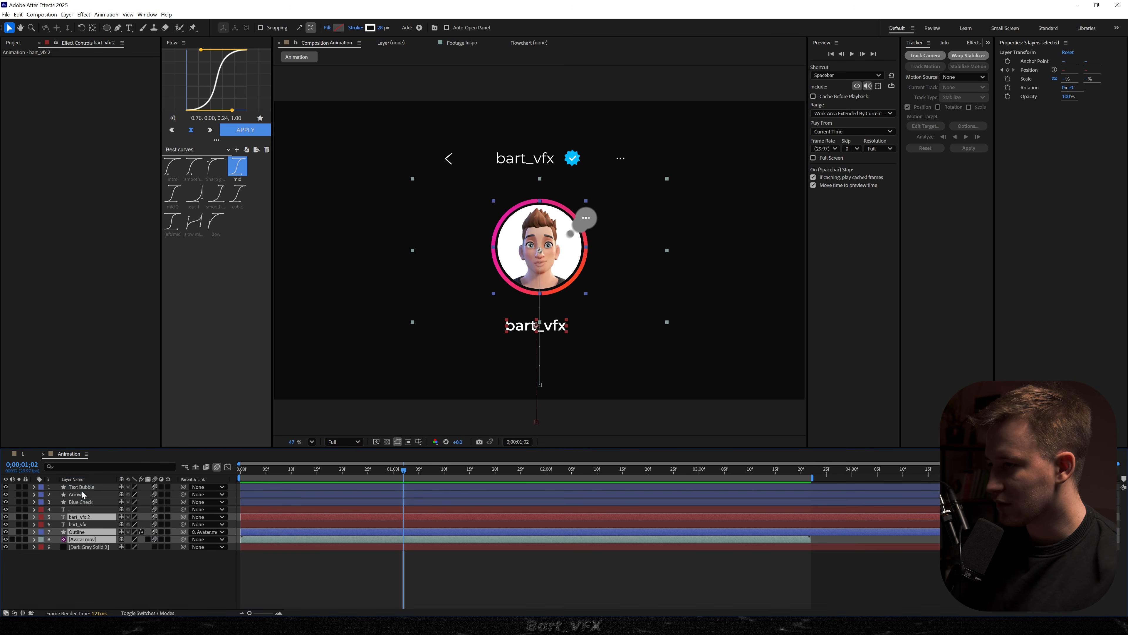
Add an adjustment layer directly above the Arrow layer and rename it Blur
click(85, 516)
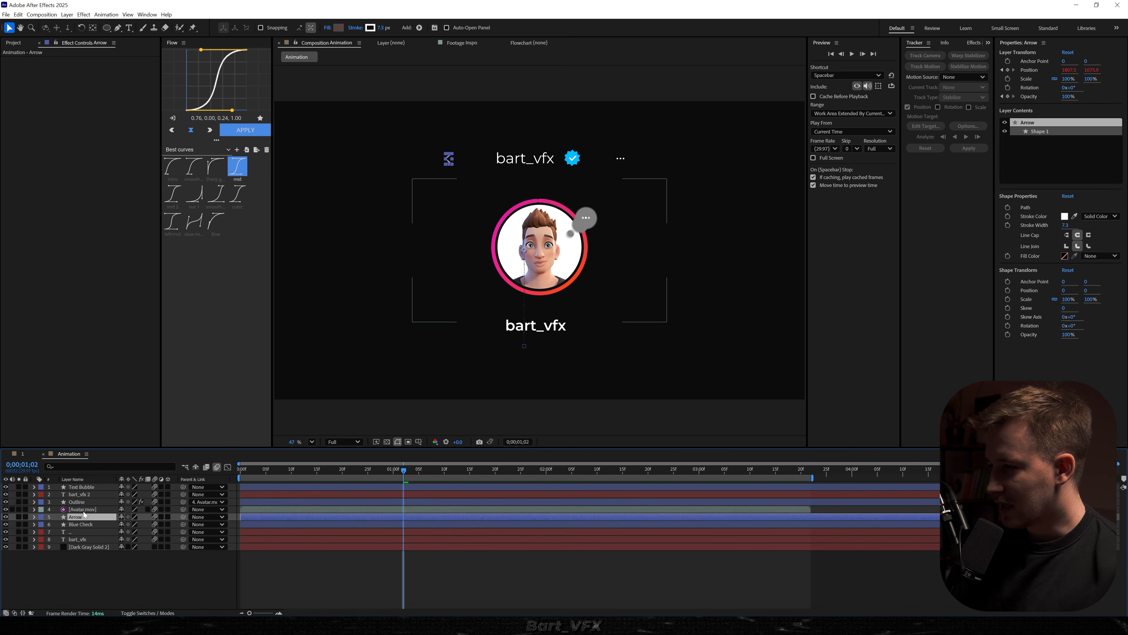
right_click(85, 572)
mouse_move(113, 476)
click(223, 538)
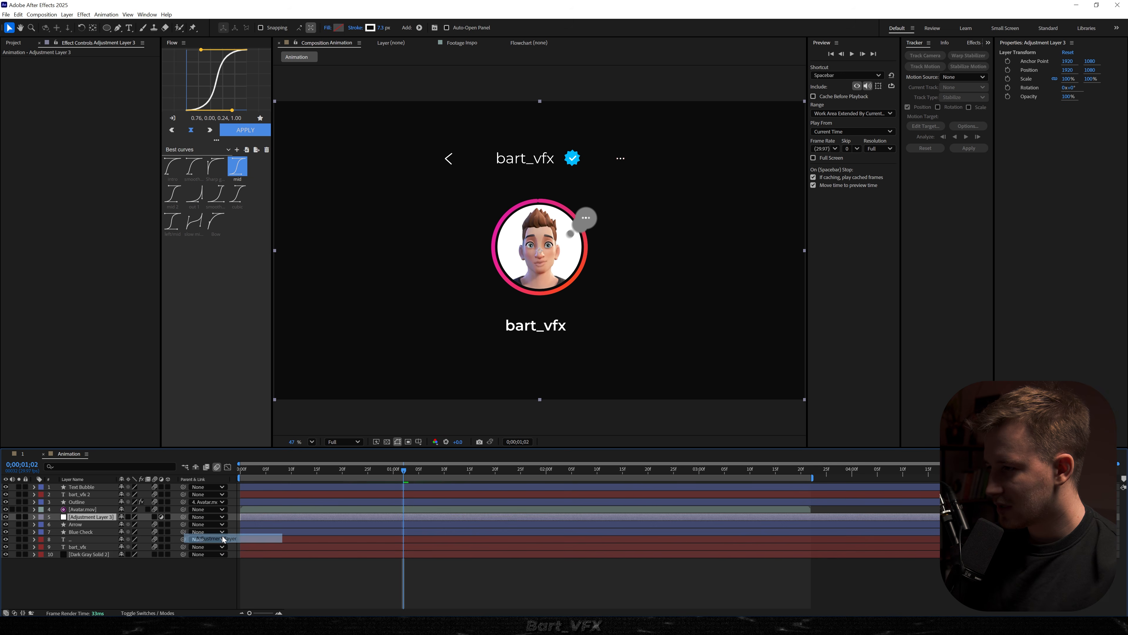
key(Return)
text(Blur)
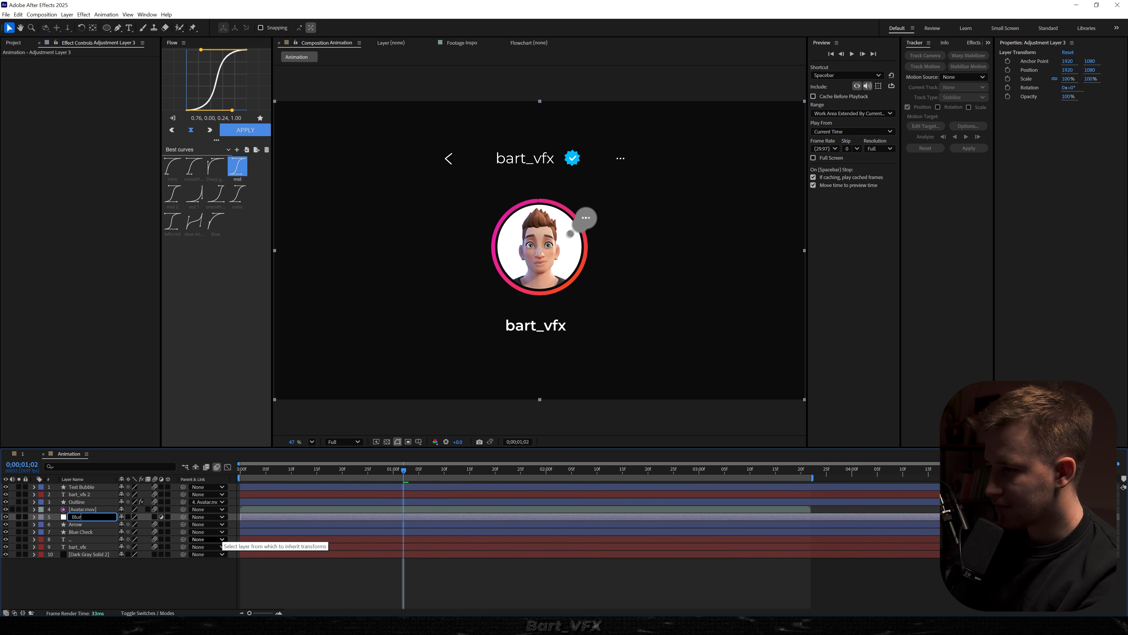
key(Return)
Apply Gaussian Blur to the Blur layer and keyframe its Blurriness at about 44
key(ctrl+space)
text(gaus)
click(223, 543)
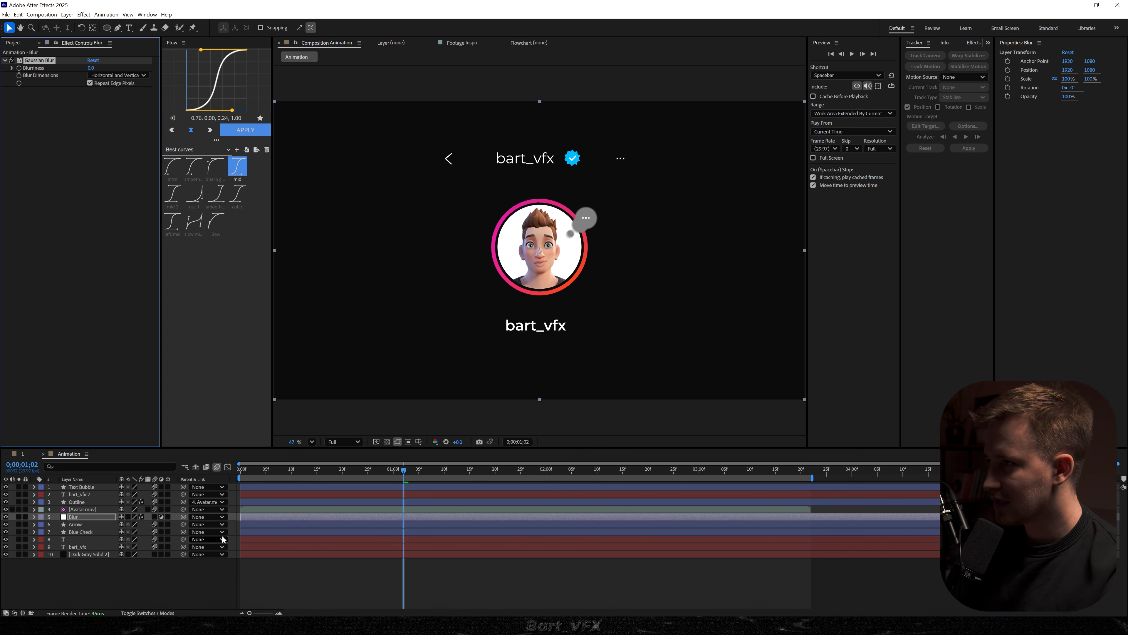
click(18, 68)
drag(100, 68, 265, 73)
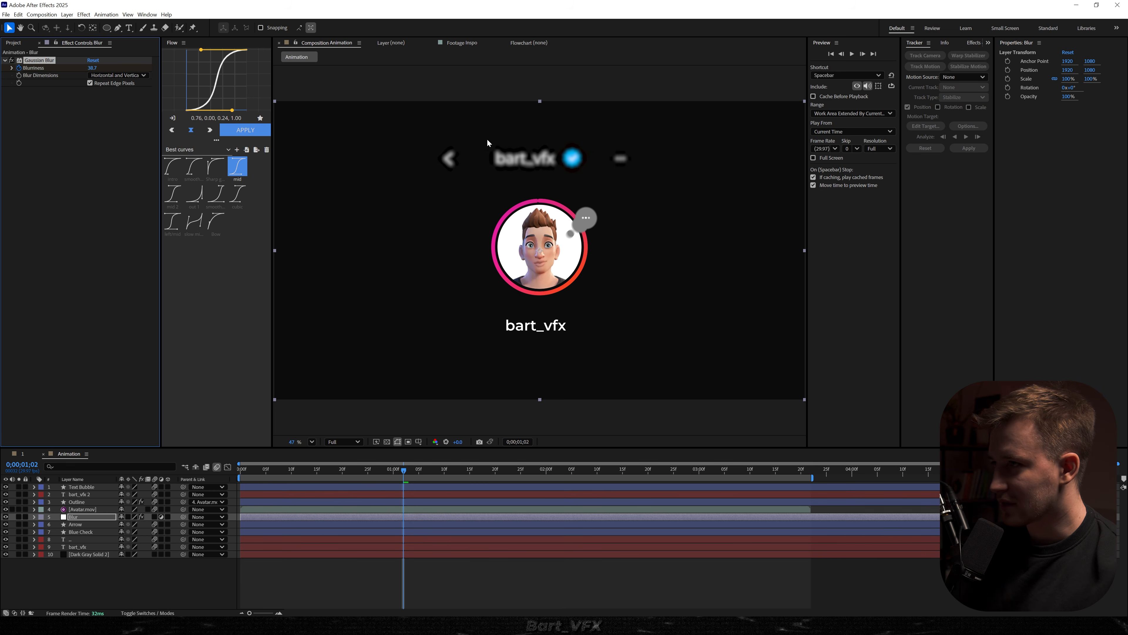
drag(104, 67, 111, 67)
key(u)
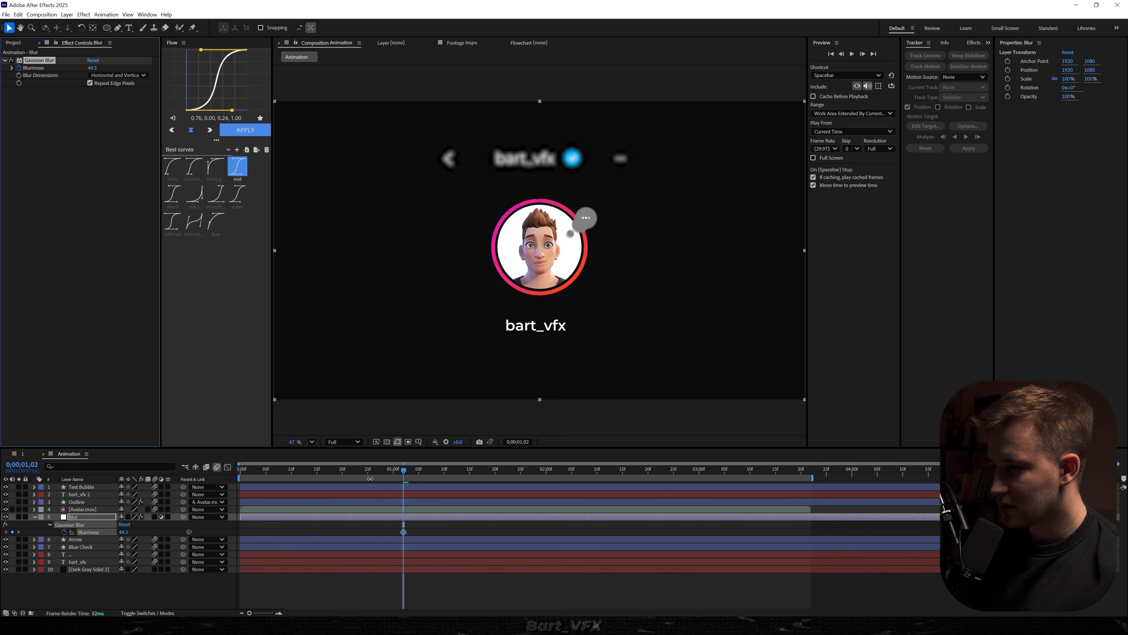
Move the Blurriness keyframe to frame 11, add a second one of about 13 at frame 20, and preview the fade
click(363, 533)
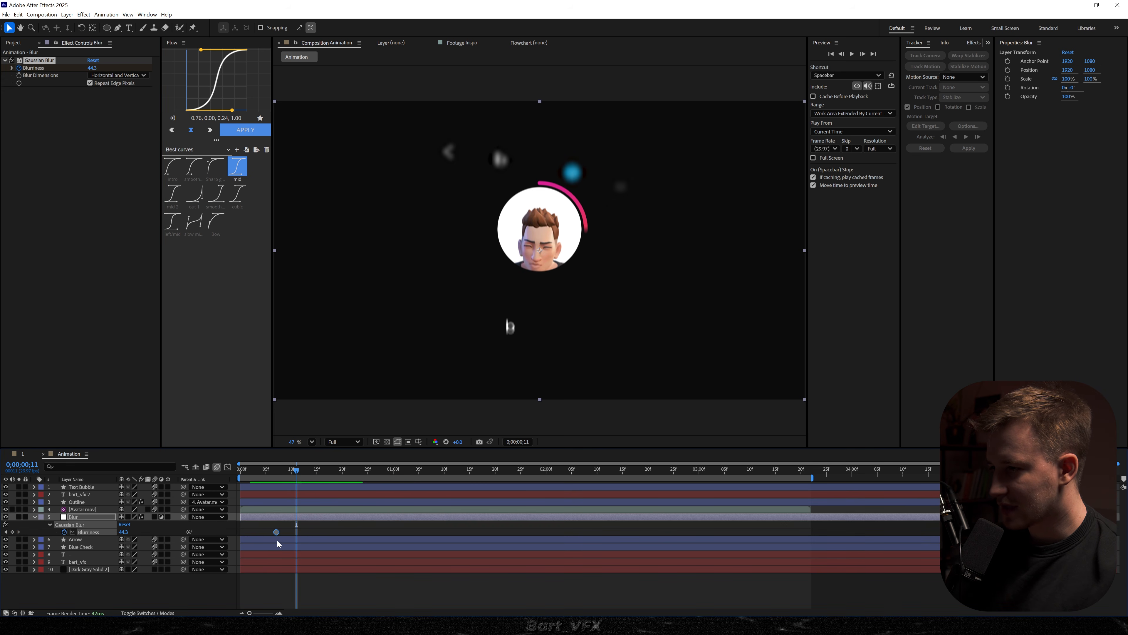
drag(277, 532, 296, 532)
drag(320, 470, 342, 470)
click(300, 524)
drag(123, 532, 109, 532)
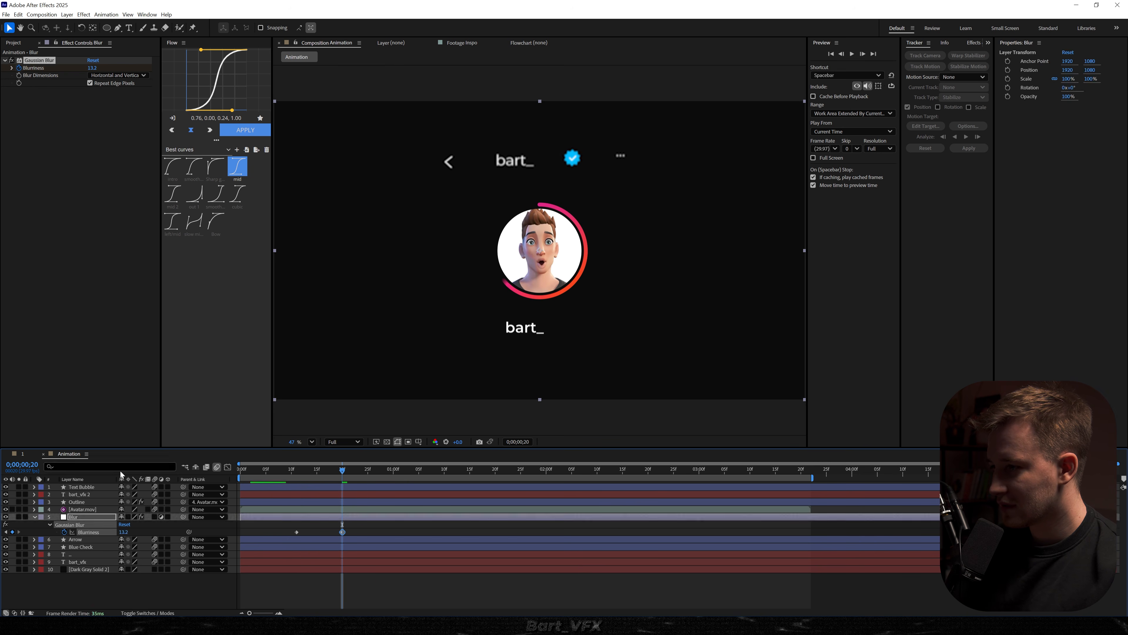
drag(324, 466, 302, 469)
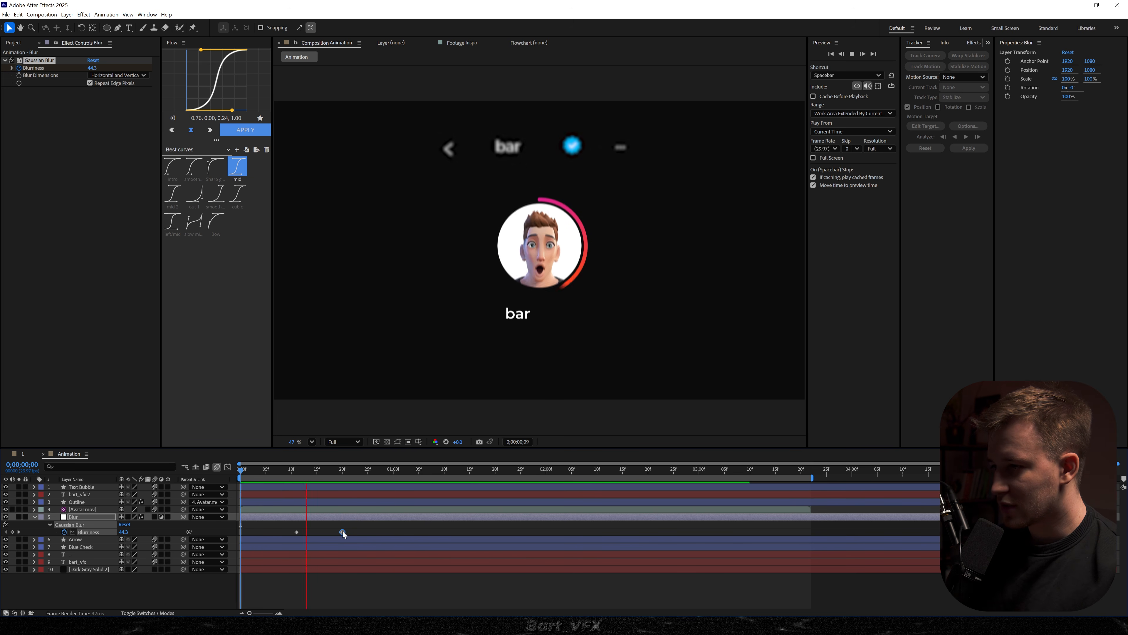
key(space)
Shift the eased Blurriness keyframes earlier, to about frames 10 and 17, and preview the blur transition
drag(341, 532, 290, 529)
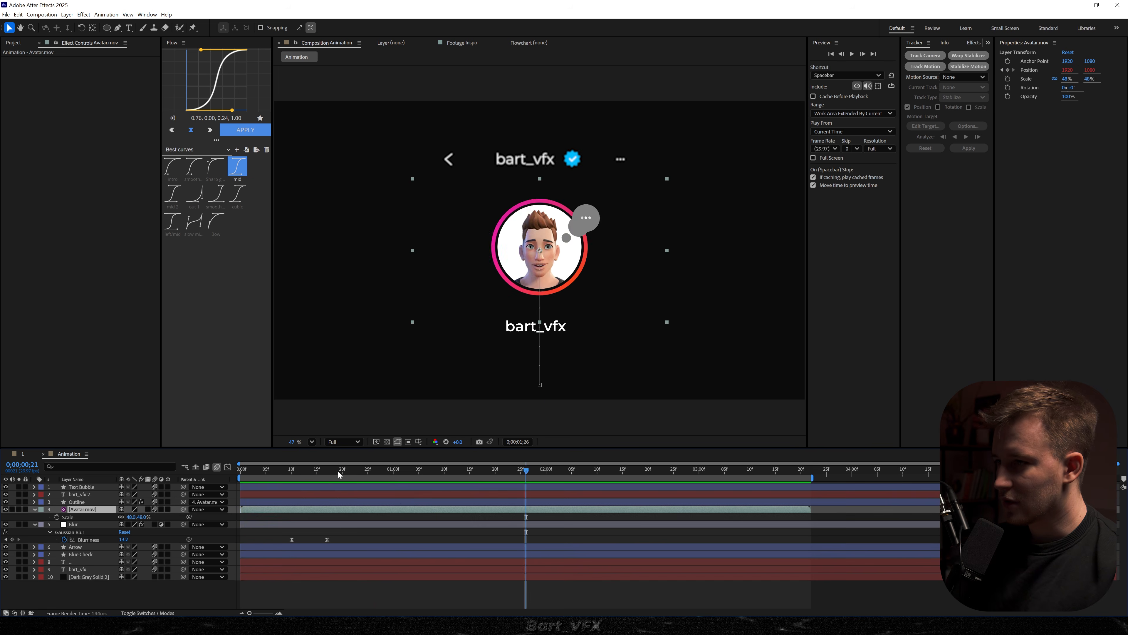
drag(338, 470, 240, 470)
key(space)
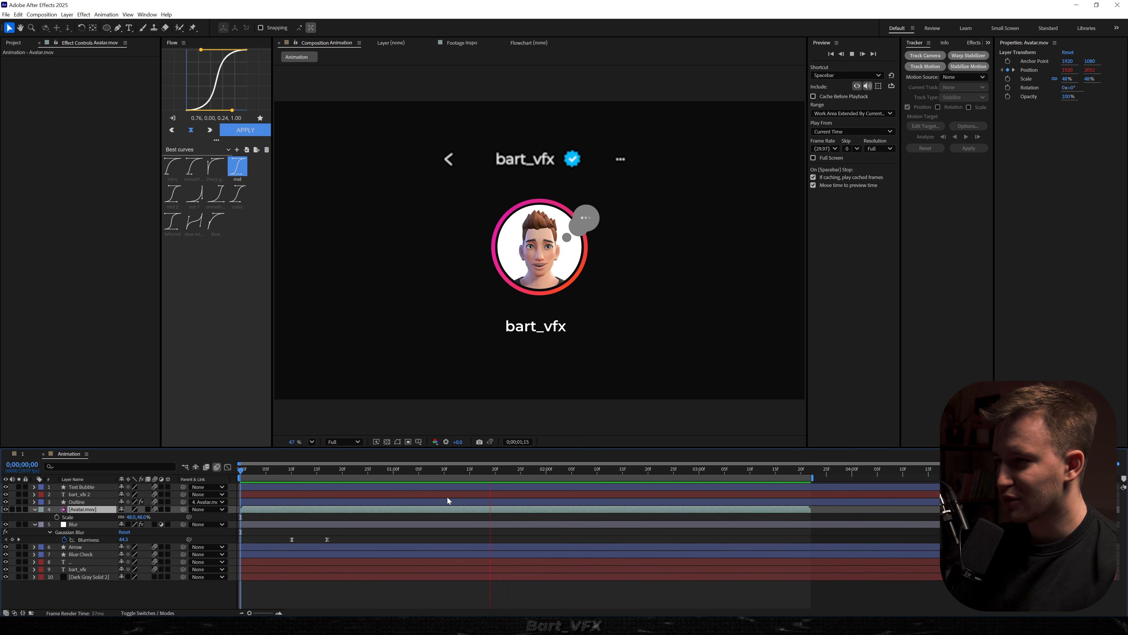
key(space)
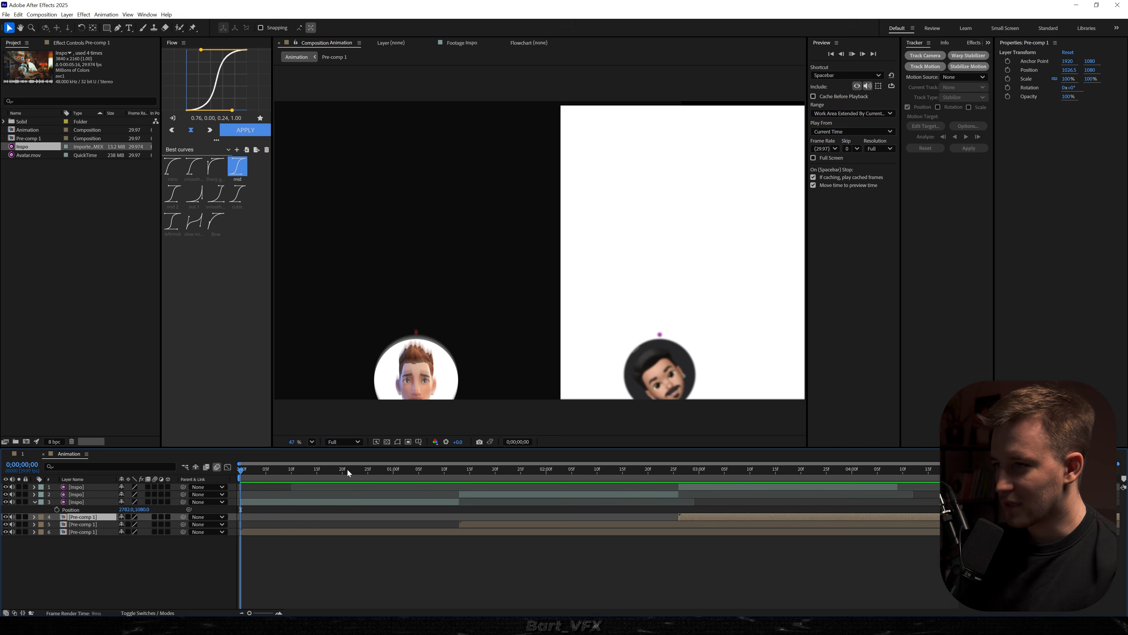
Play the finished profile animation side by side with the reference clip and compare their timing and motion
key(space)
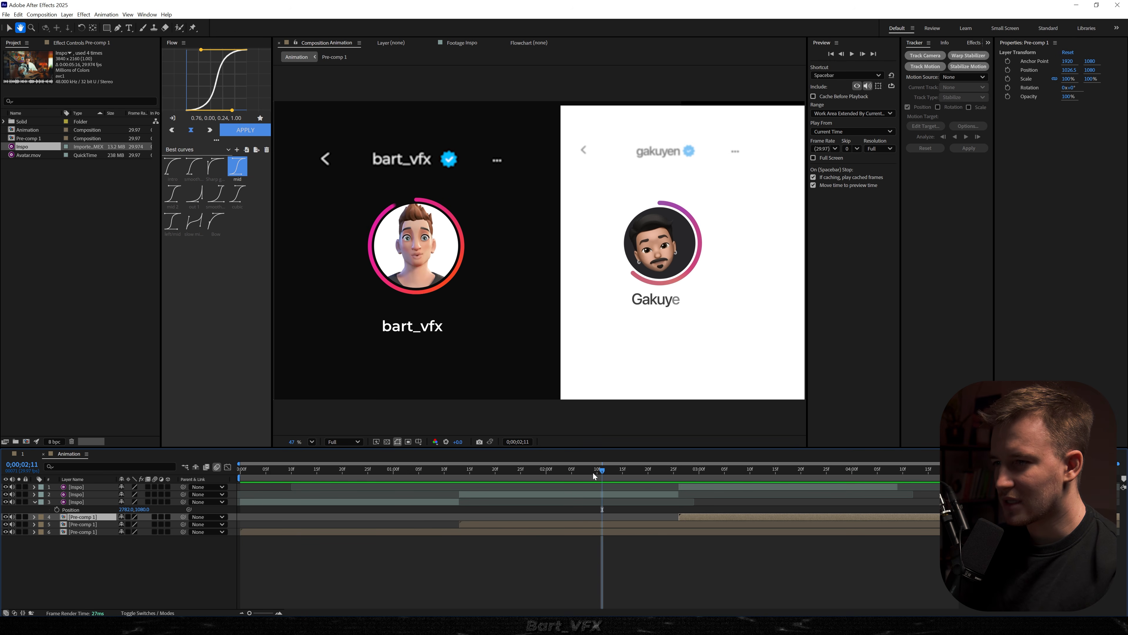
key(space)
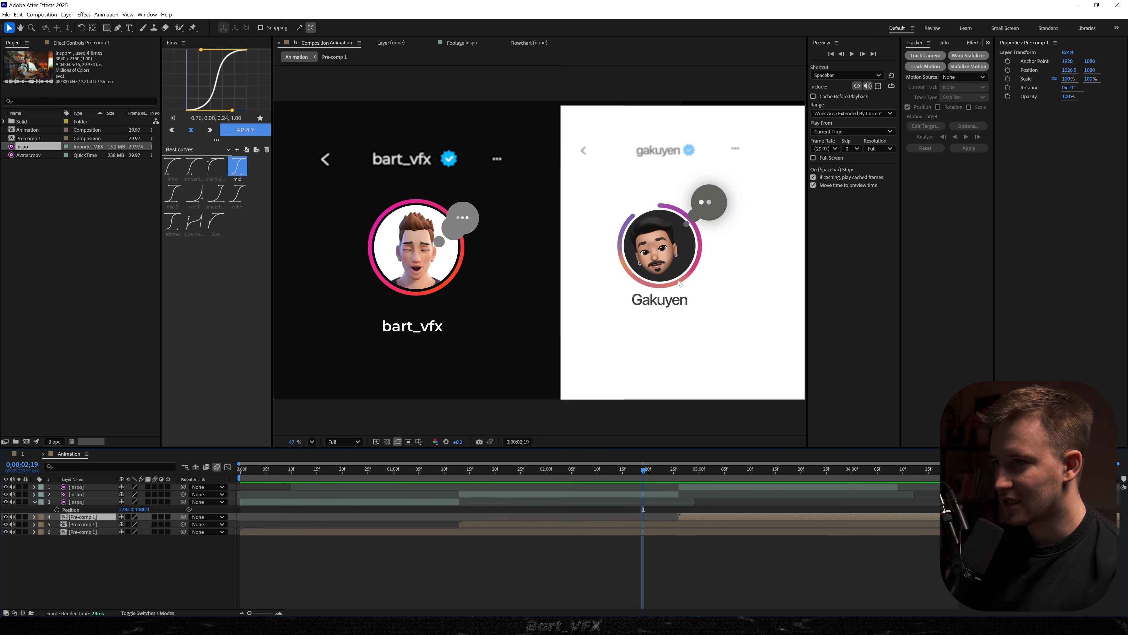
click(452, 234)
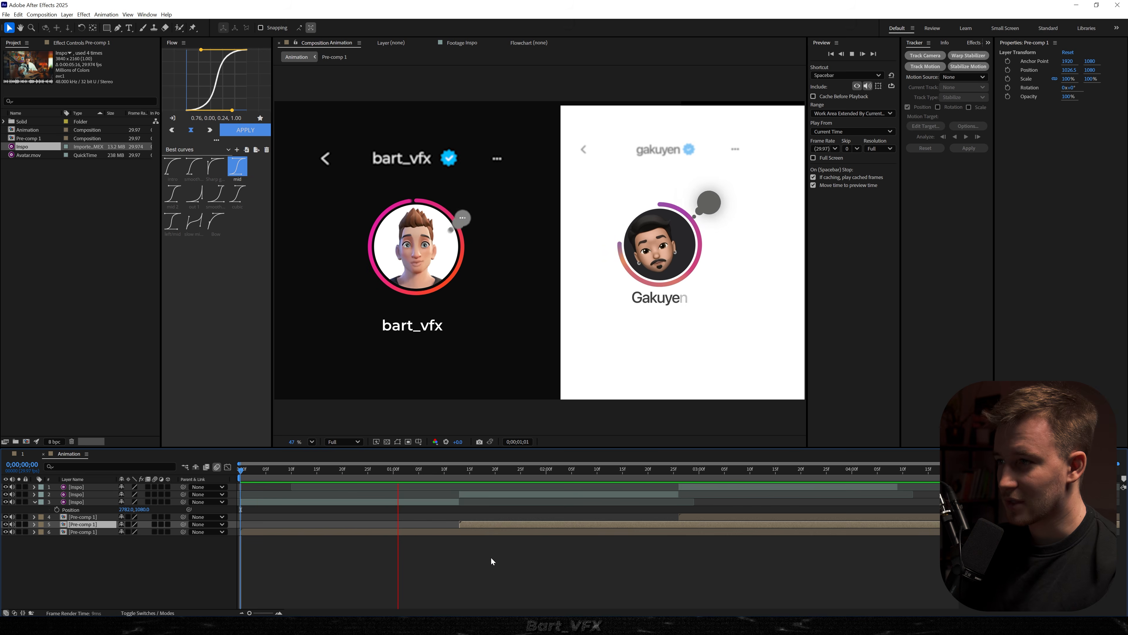
key(space)
drag(372, 470, 215, 464)
key(space)
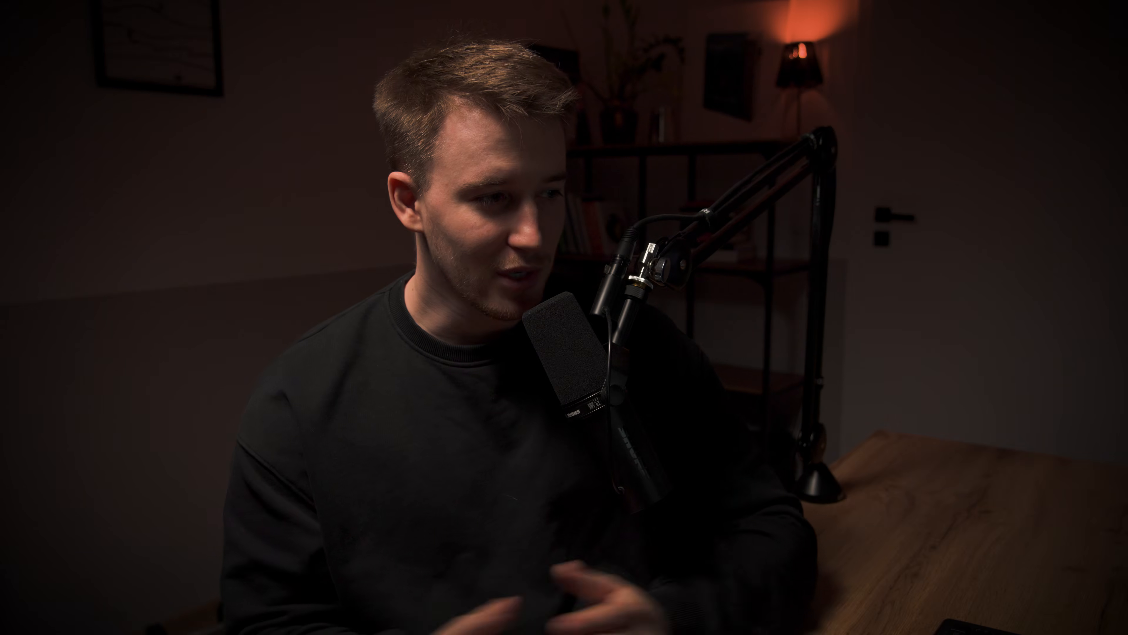